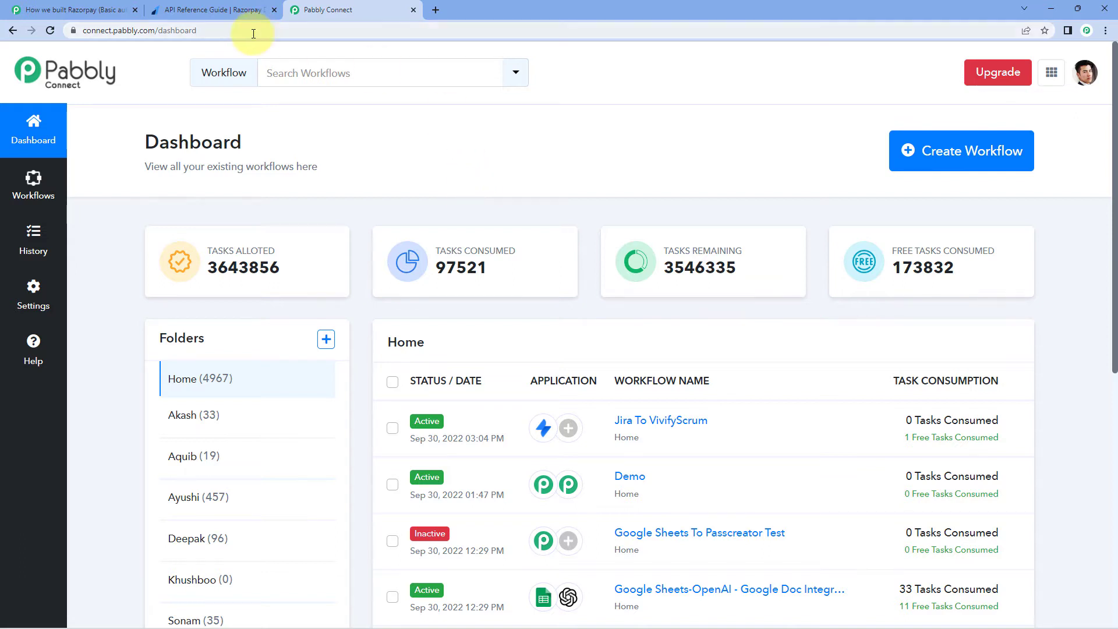
- Go to the app builder page at connect.pabbly.com/app
double_click(233, 30)
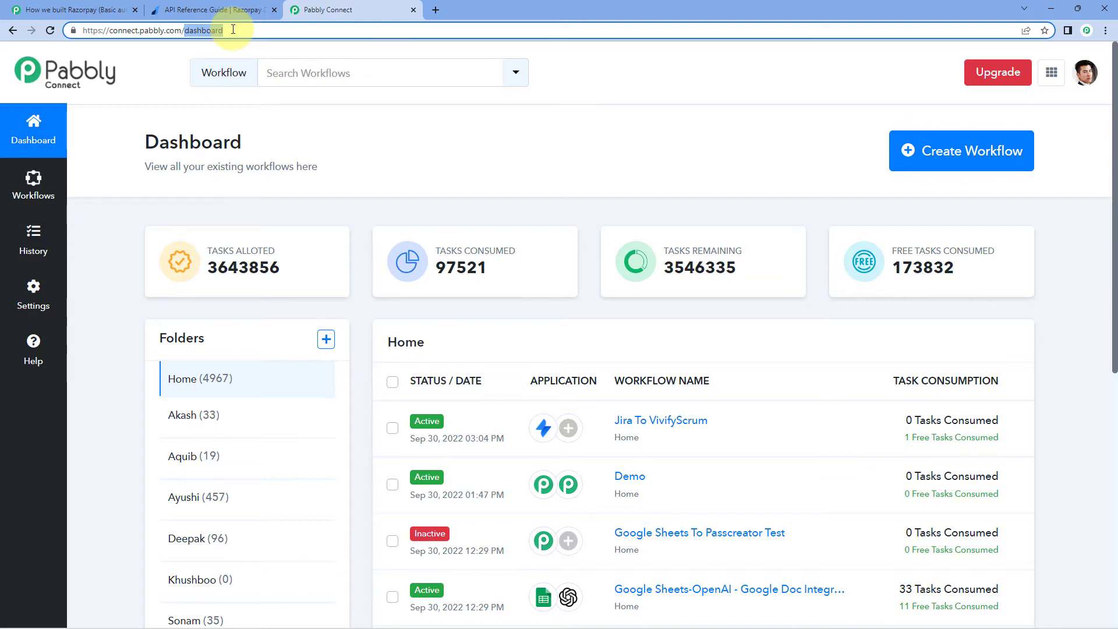
type("app")
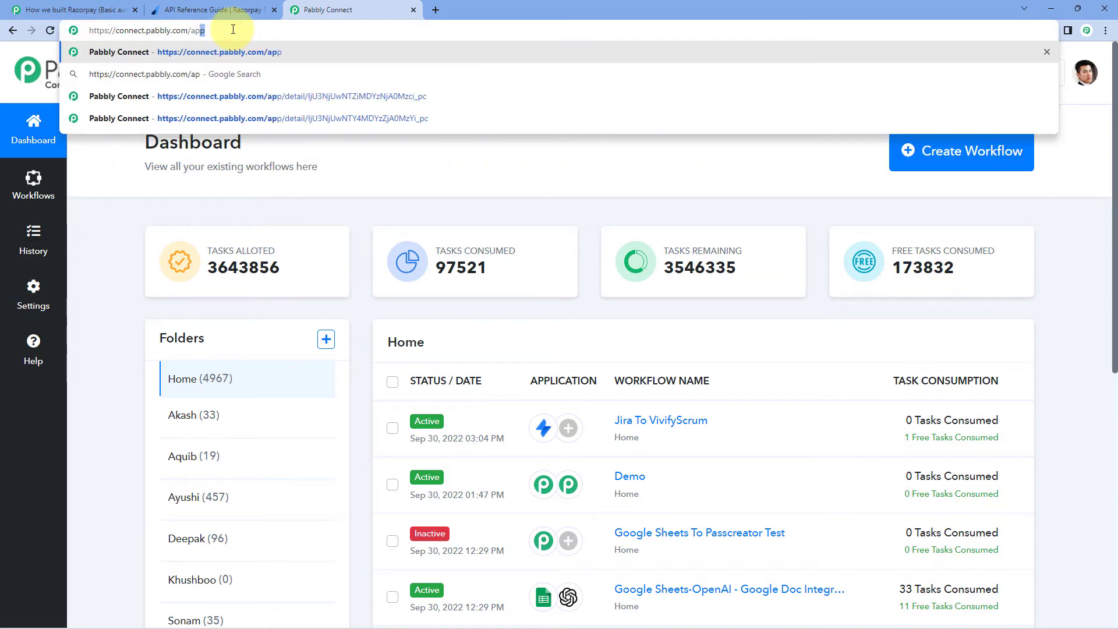
key("Return")
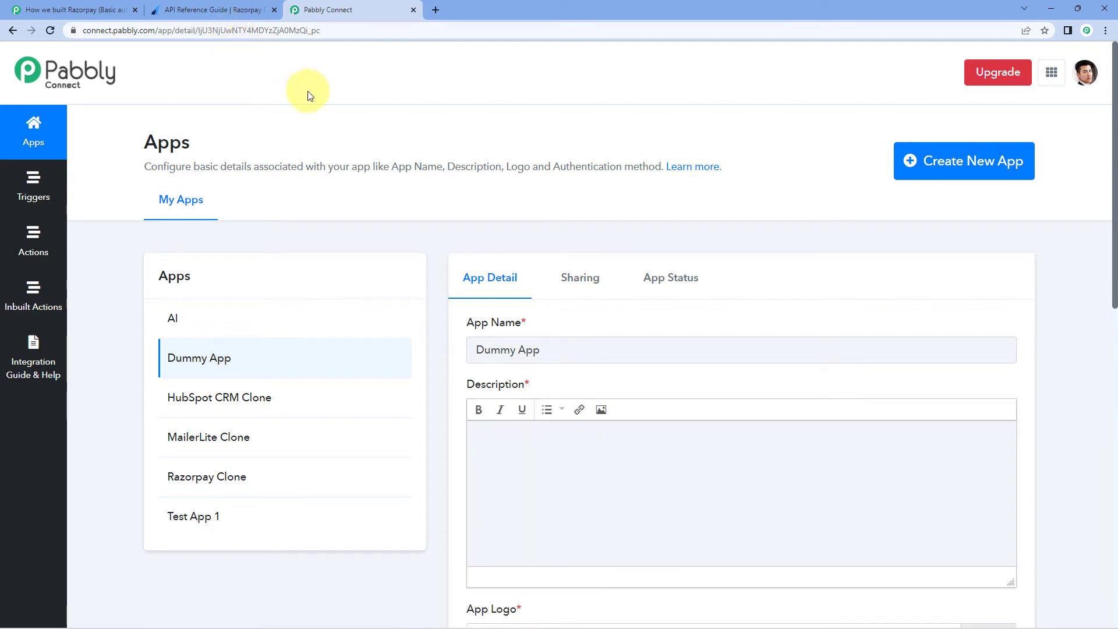
- Open the naming form for a new app and close it without creating one
left_click(944, 165)
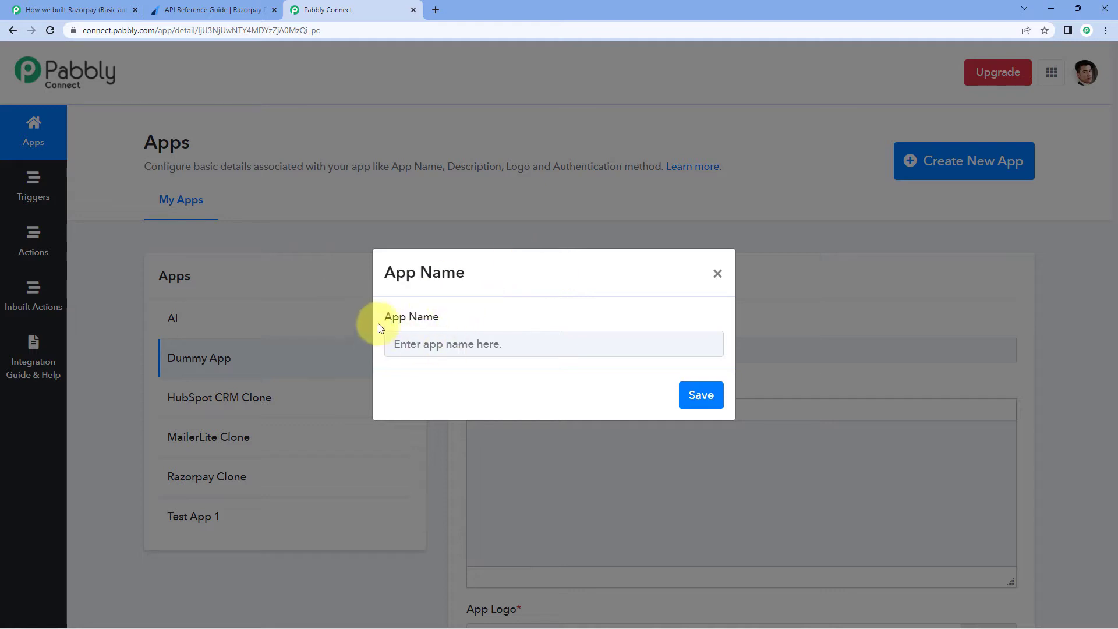
left_click(718, 274)
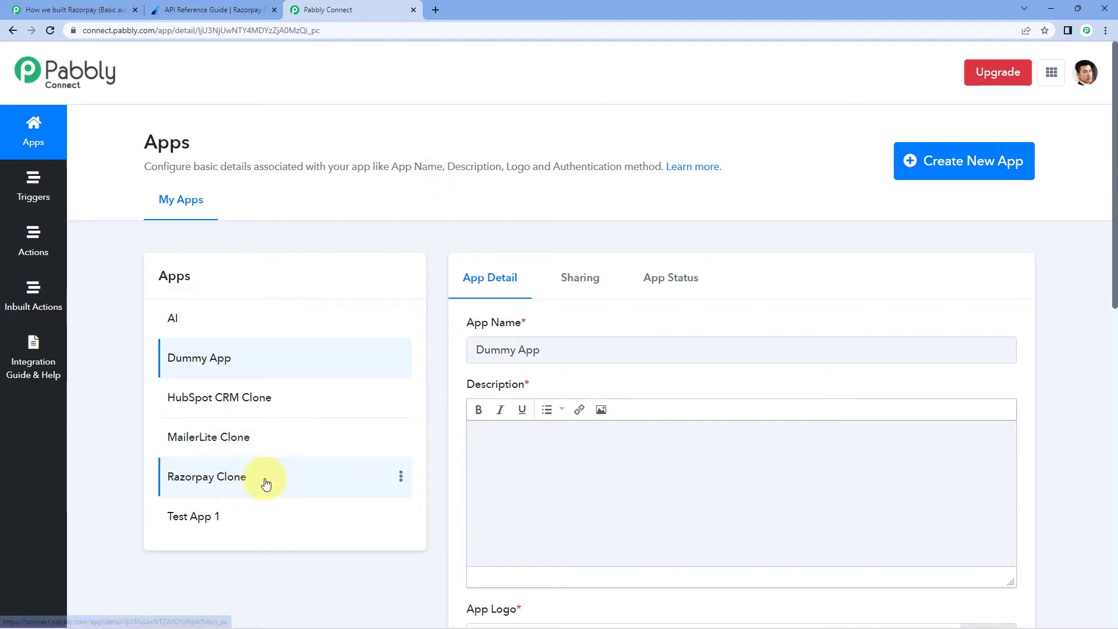
- Open the Razorpay Clone app and review its name, description, logo and authentication type settings
left_click(175, 477)
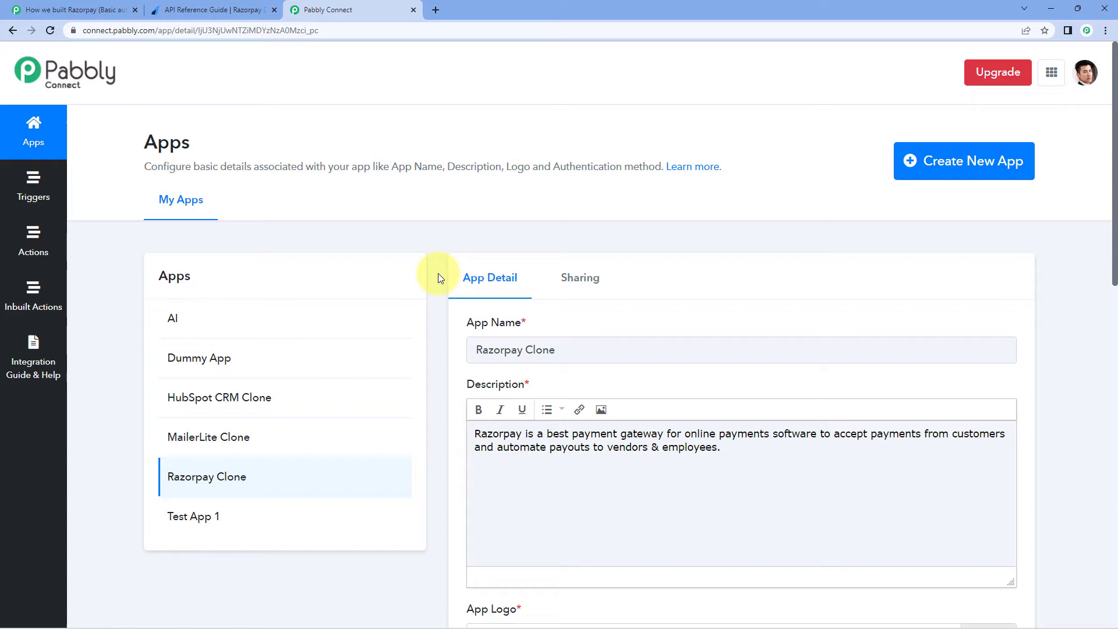
scroll(438, 278, "down", 2)
scroll(580, 213, "down", 2)
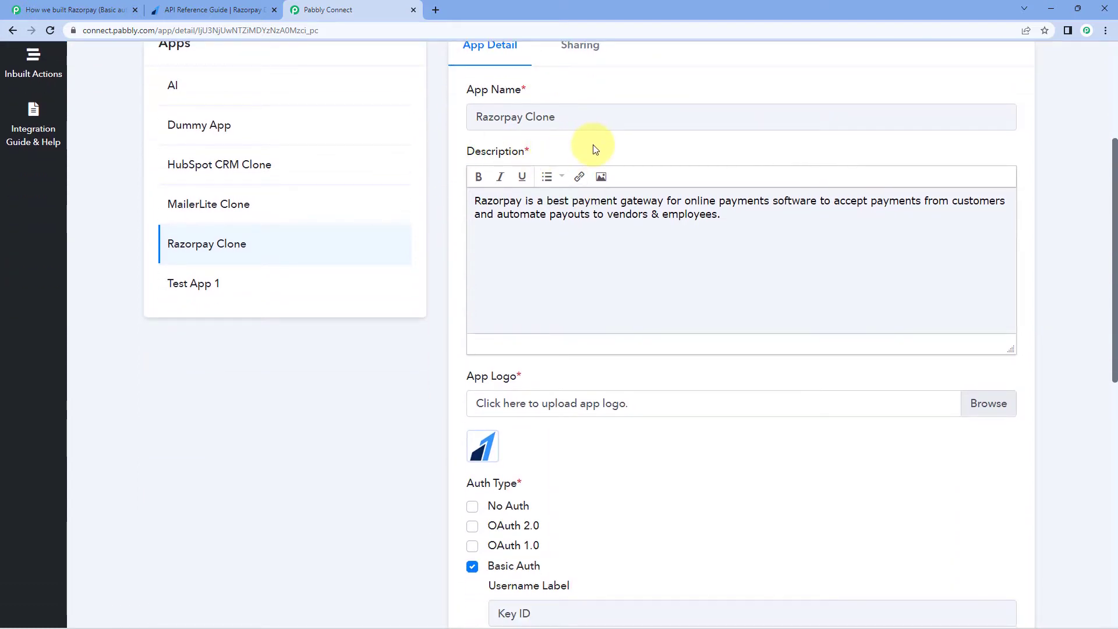
scroll(559, 151, "down", 2)
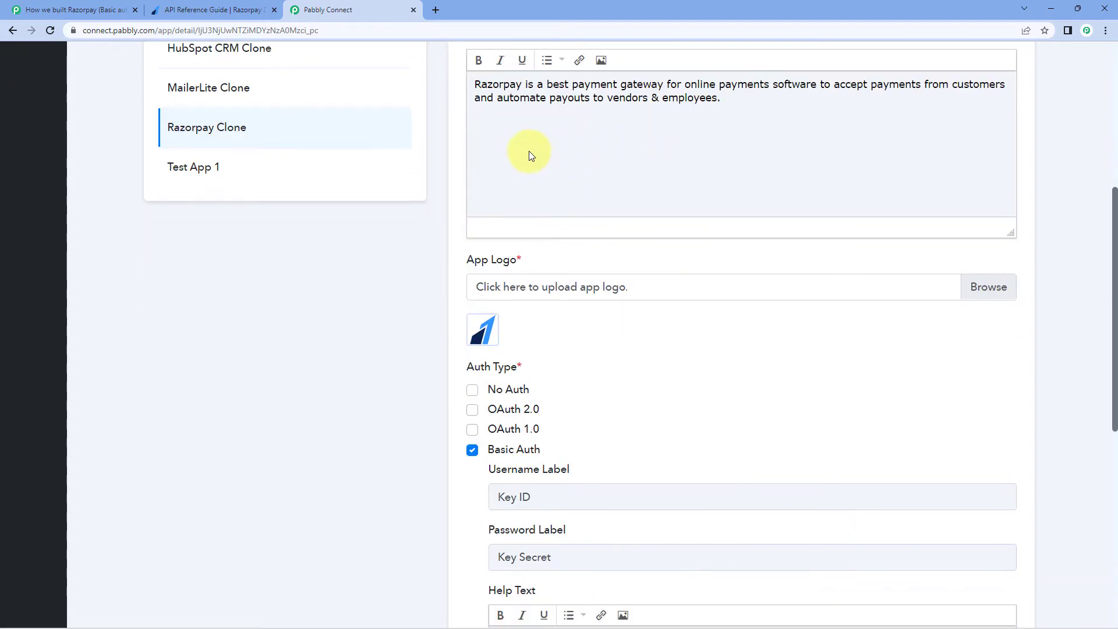
mouse_move(499, 265)
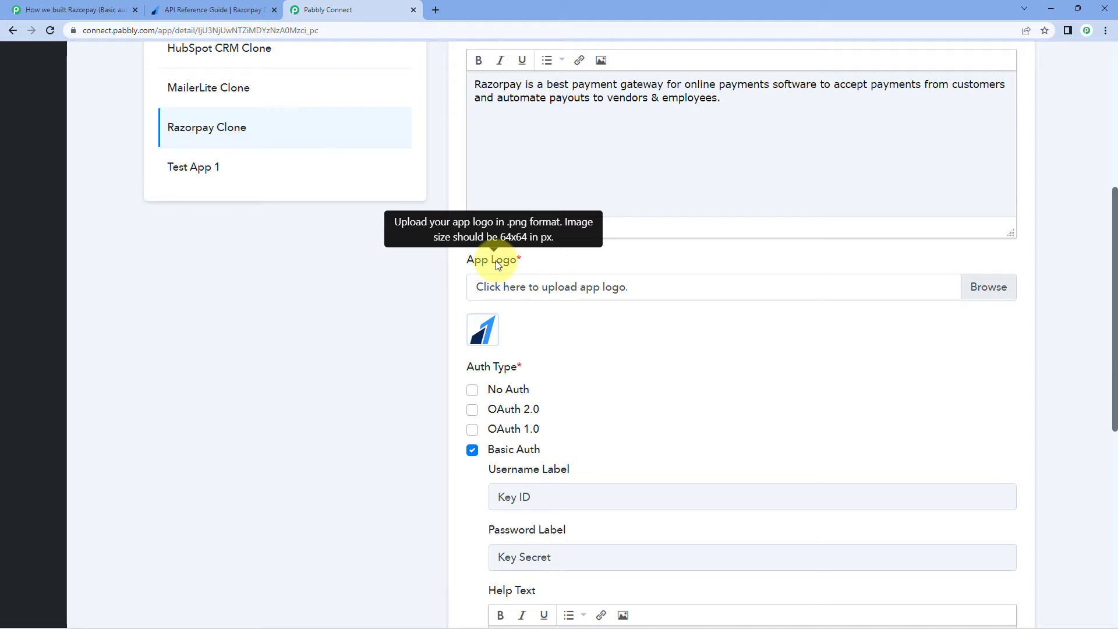
scroll(414, 271, "down", 2)
scroll(411, 259, "down", 2)
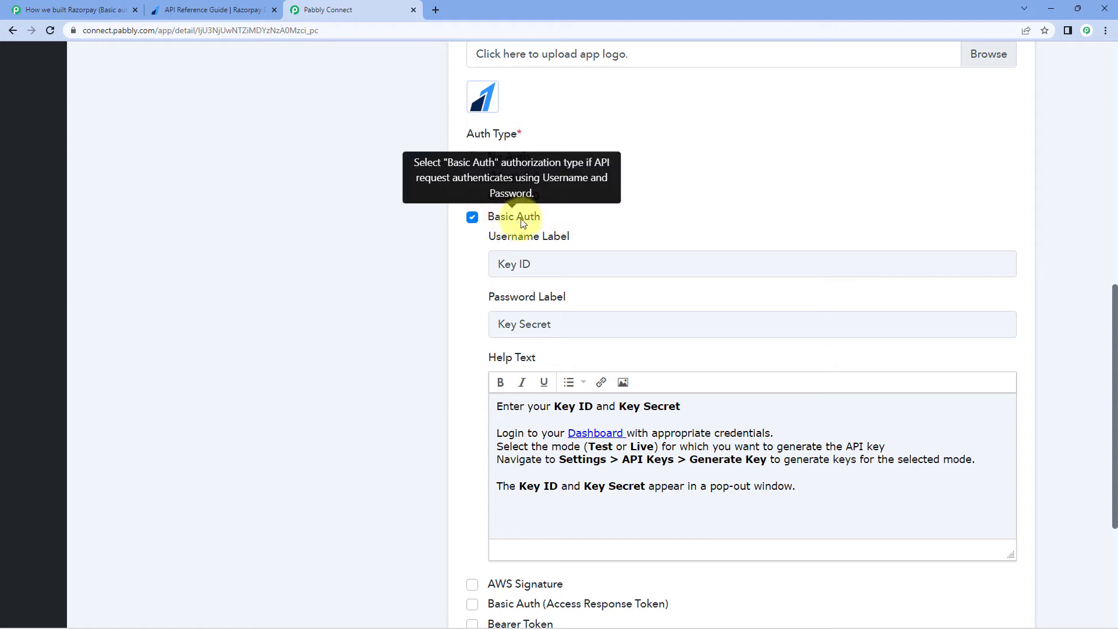
- Turn Basic Auth off and on again, and examine its username label, password label and help text
left_click(472, 217)
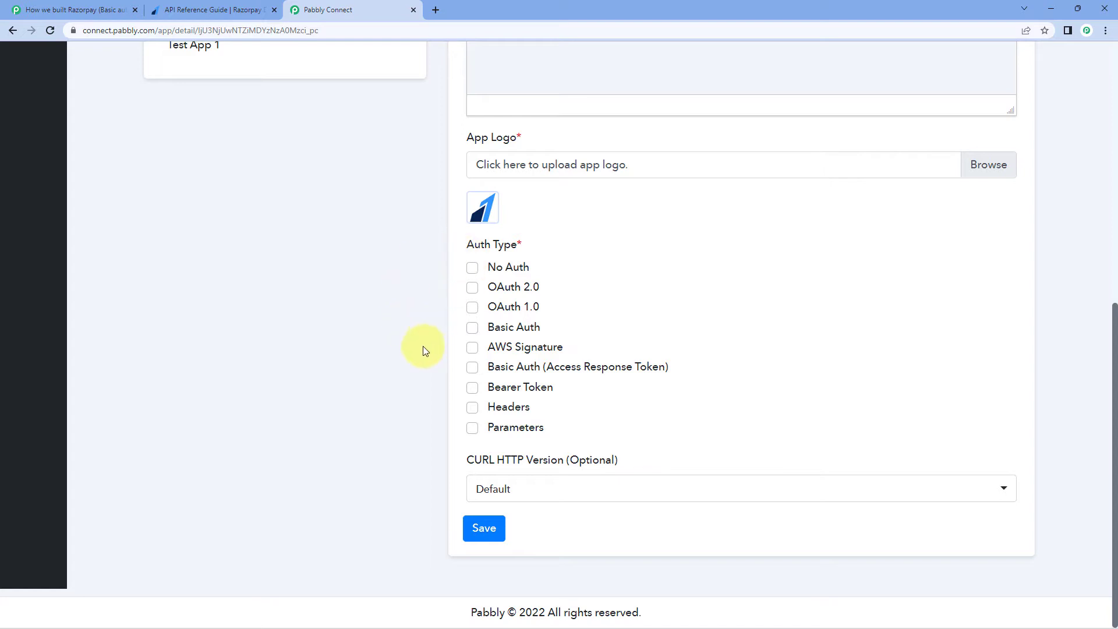
left_click(472, 327)
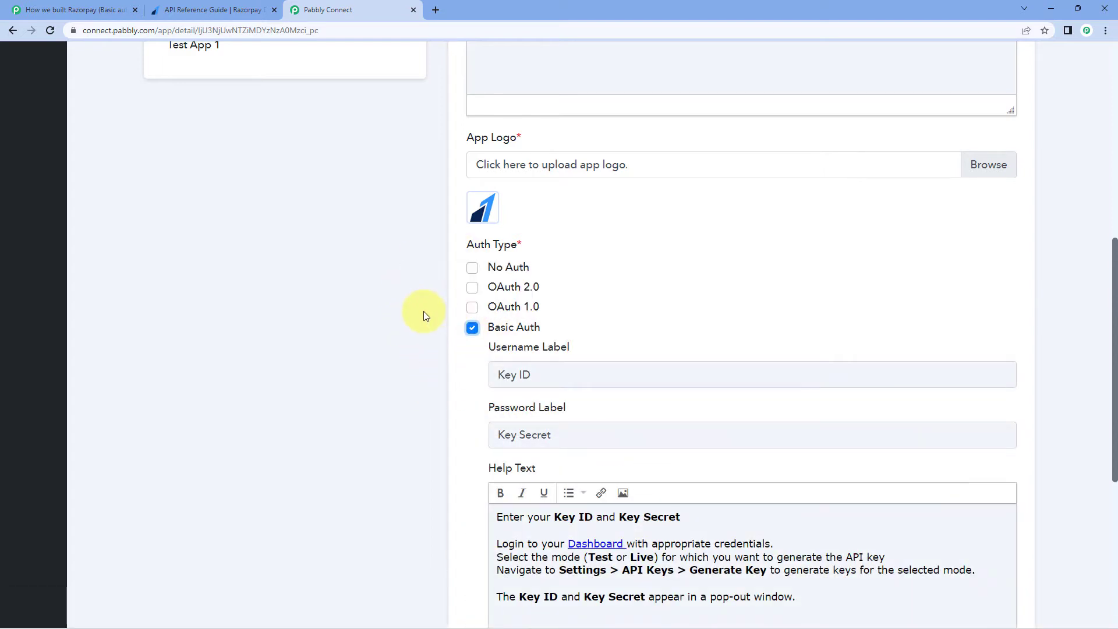
scroll(424, 312, "down", 1)
scroll(437, 280, "down", 1)
mouse_move(501, 233)
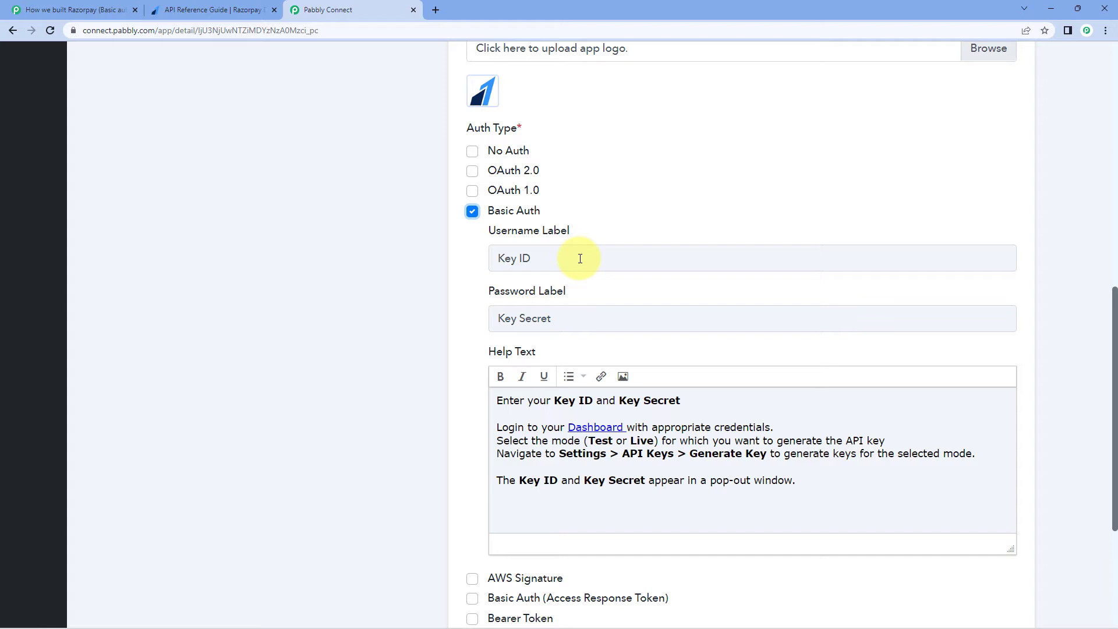
left_click_drag(579, 258, 489, 257)
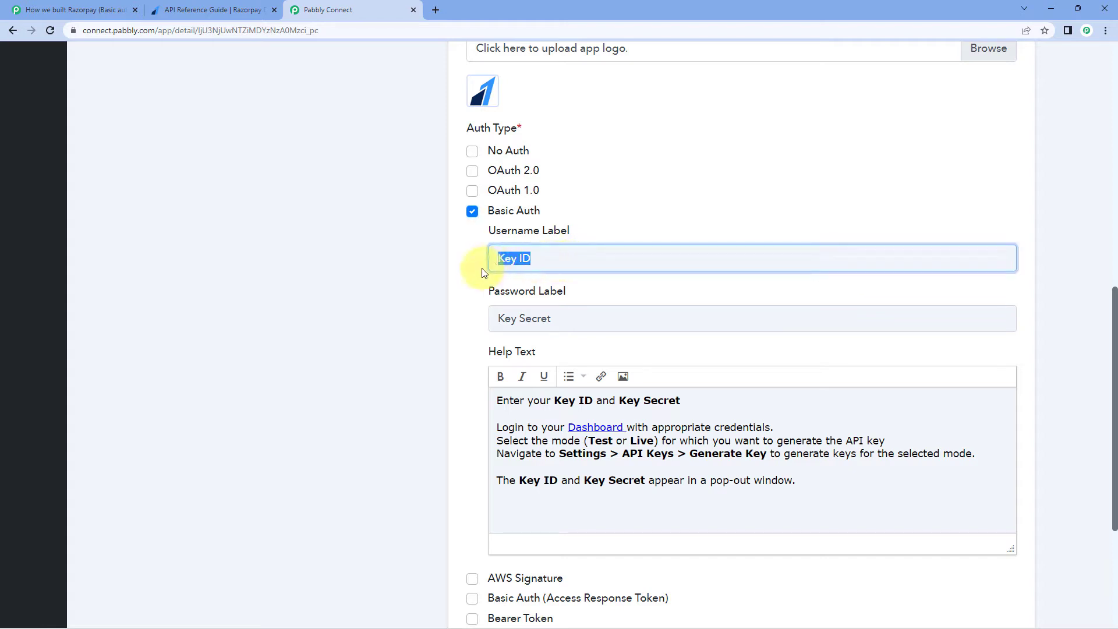
left_click(568, 319)
left_click_drag(568, 319, 482, 317)
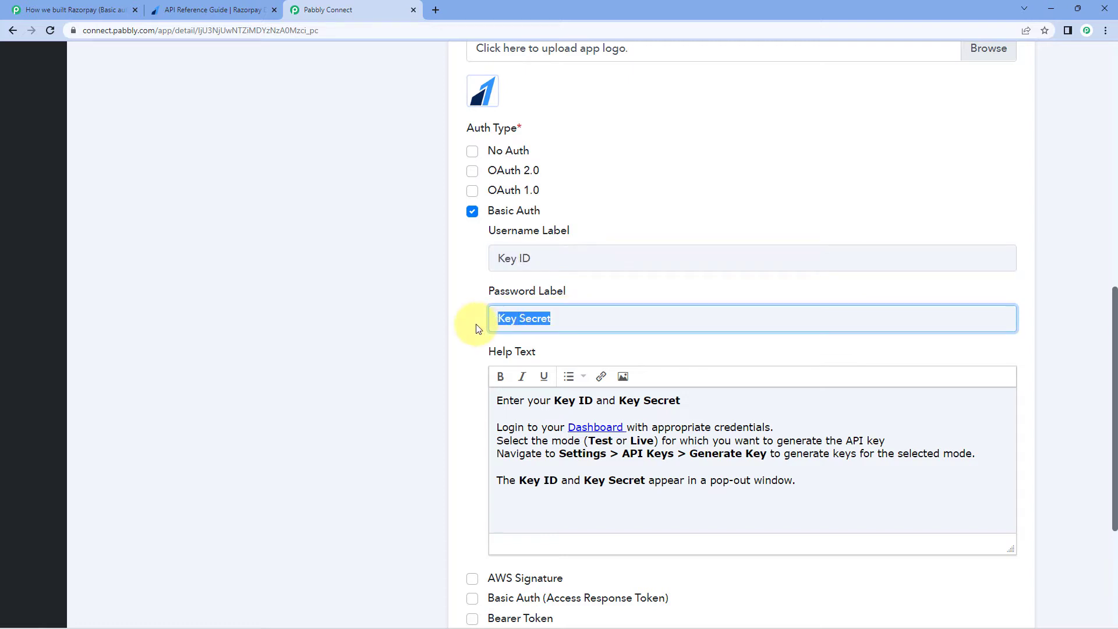
left_click(475, 320)
scroll(475, 316, "down", 2)
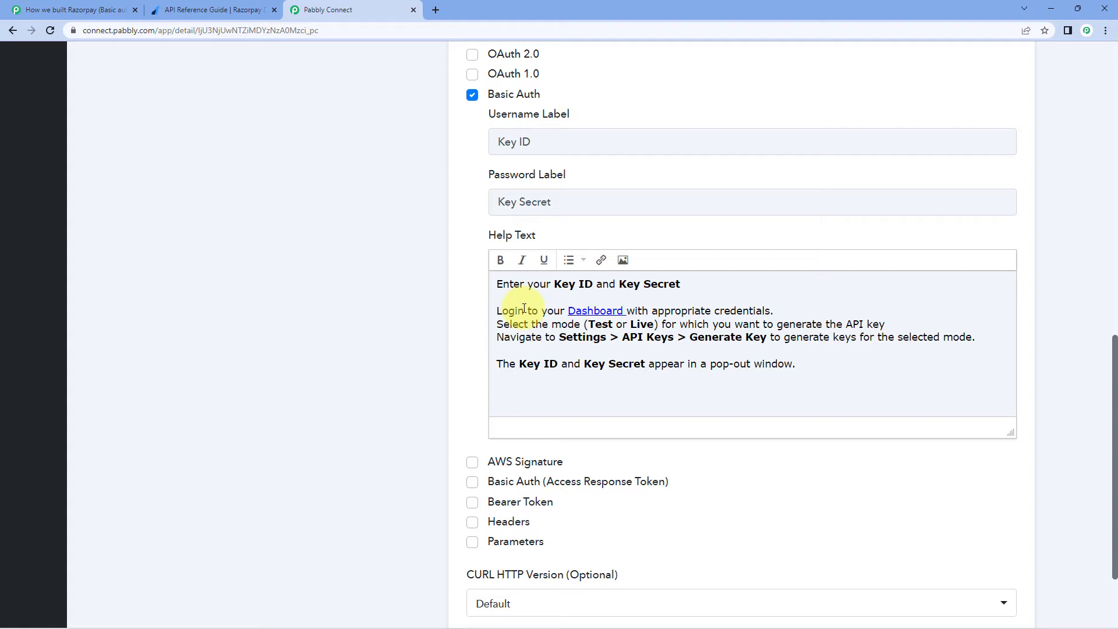
scroll(408, 189, "down", 2)
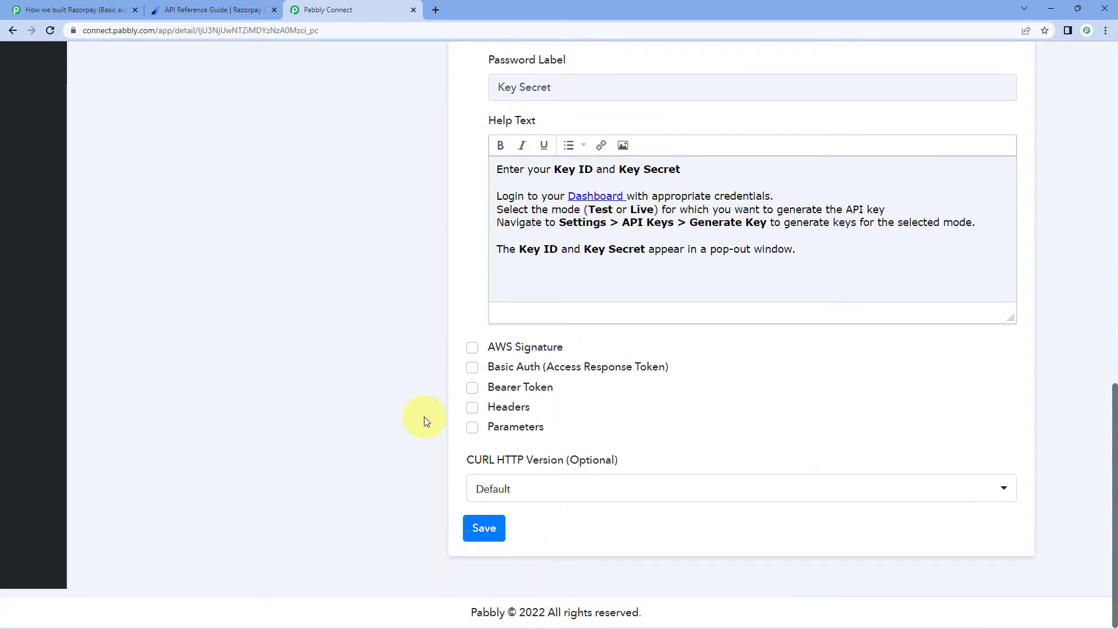
scroll(424, 417, "up", 12)
scroll(424, 417, "up", 2)
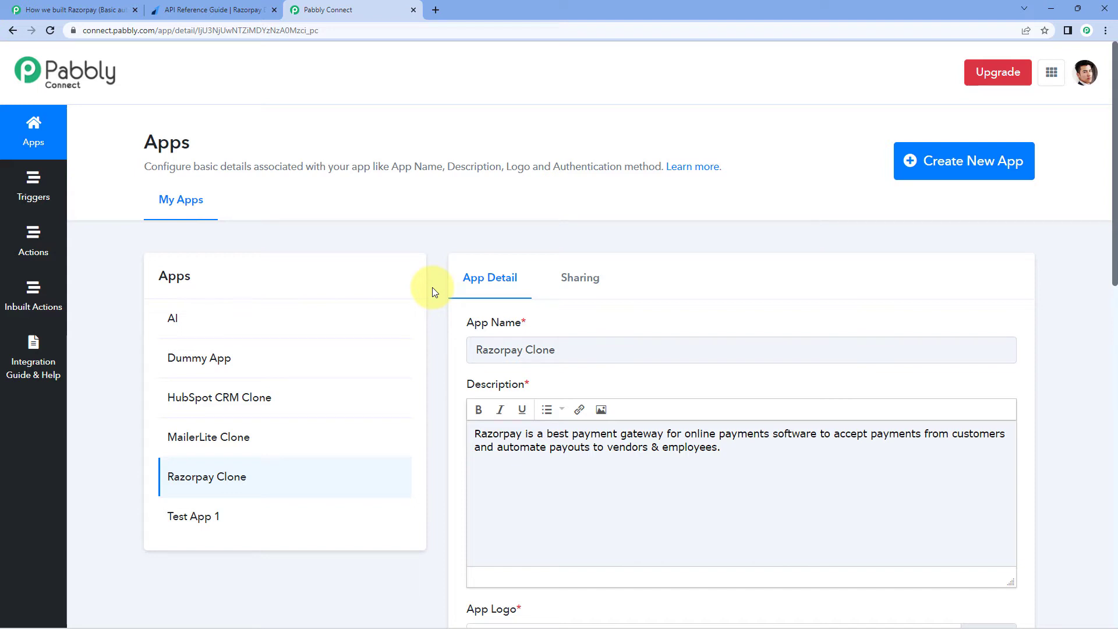
- Open the Razorpay Clone triggers, view the naming form for a new trigger and close it without creating one
left_click(54, 181)
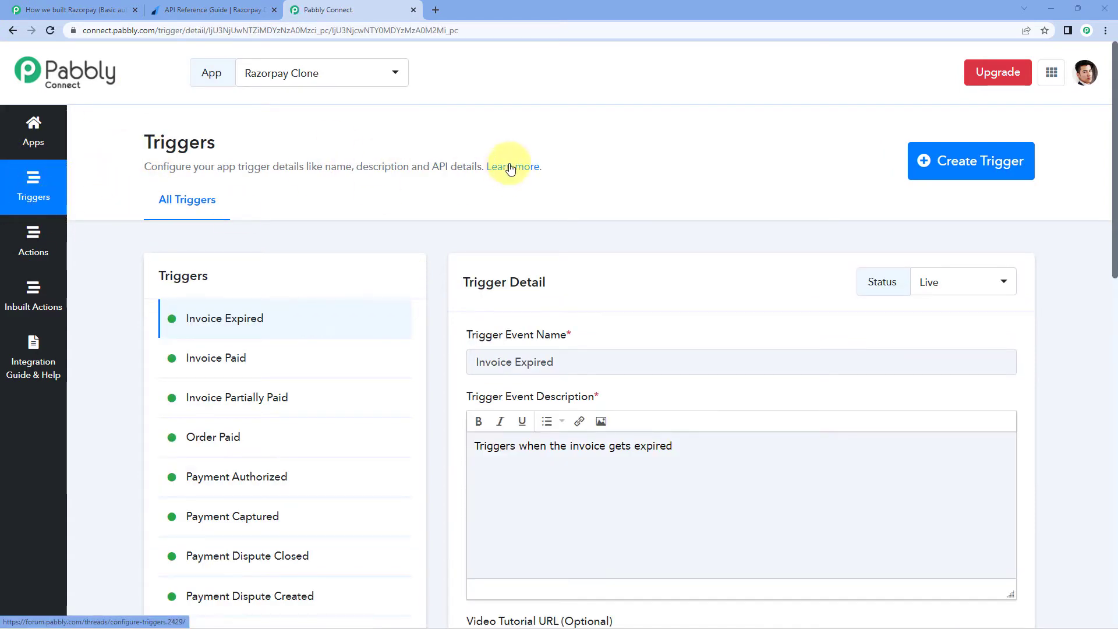
left_click(944, 172)
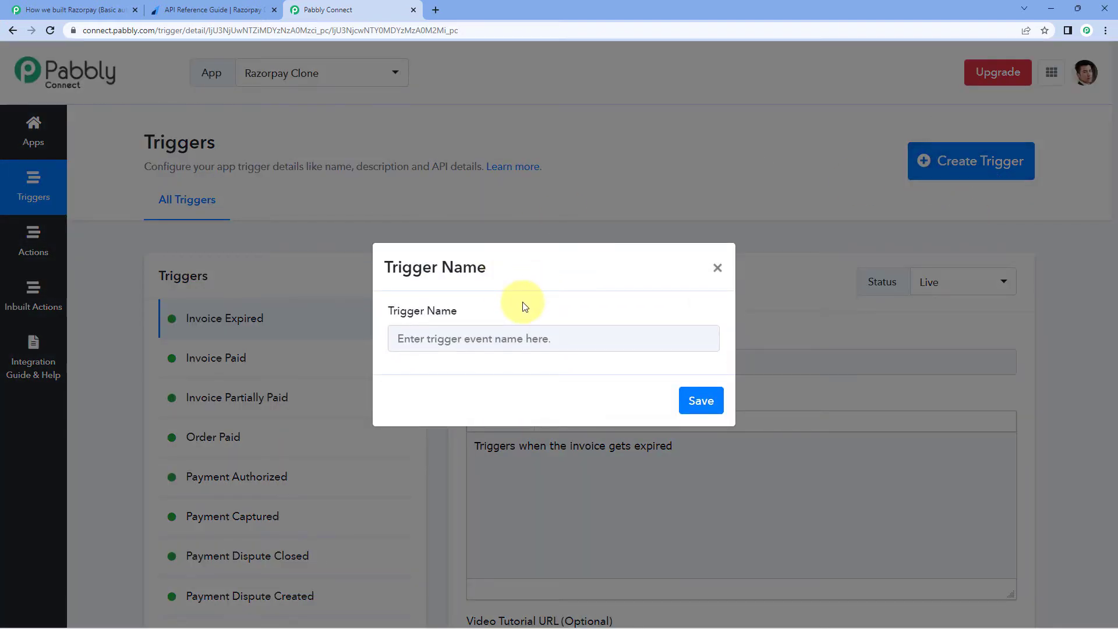
left_click(718, 268)
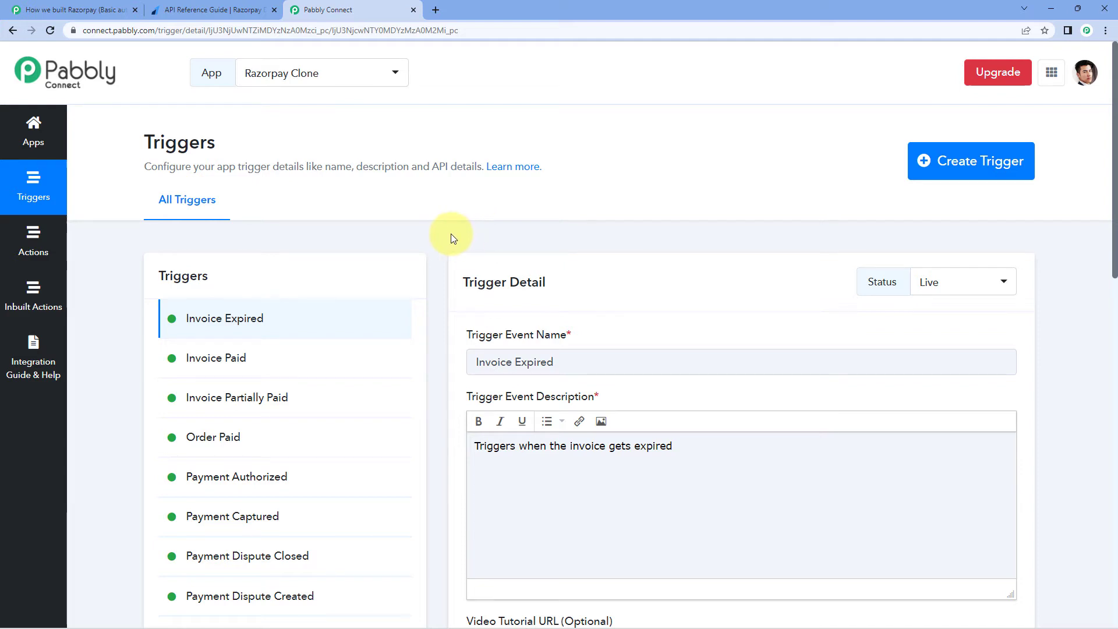
- Open the Payment Captured trigger and review its event name, description and video tutorial URL
scroll(425, 230, "down", 1)
scroll(420, 228, "down", 2)
scroll(155, 157, "down", 3)
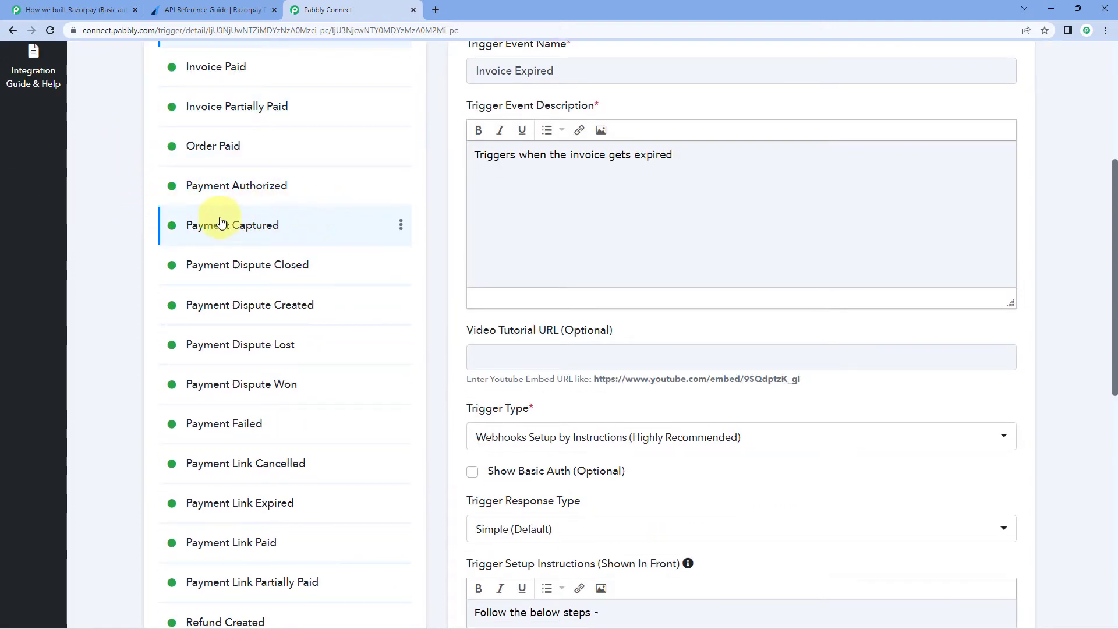
left_click(261, 226)
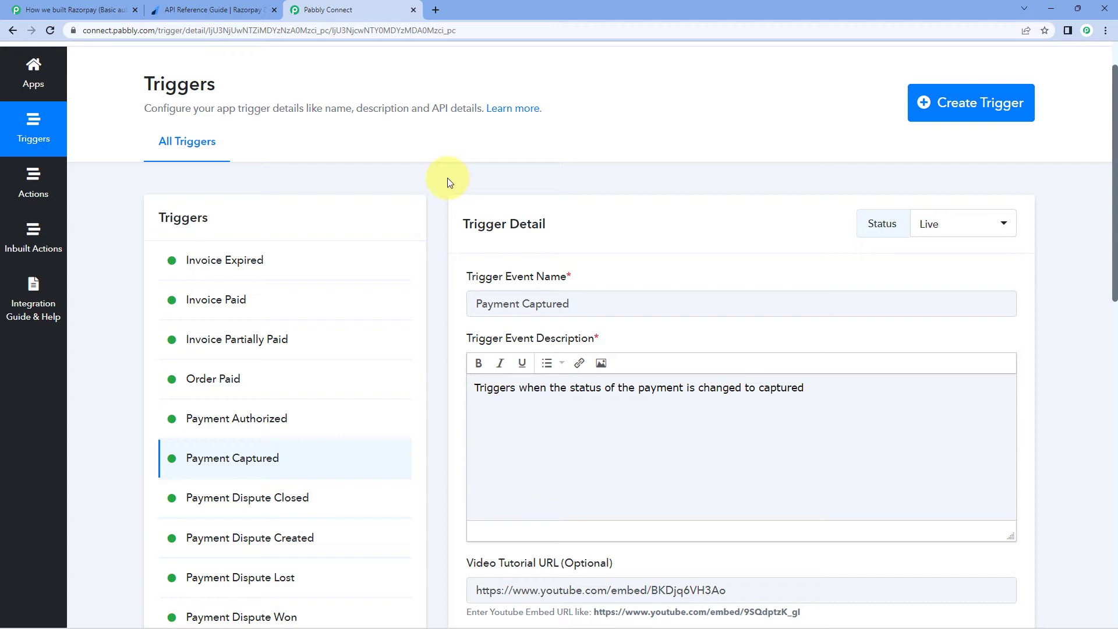
scroll(434, 192, "down", 1)
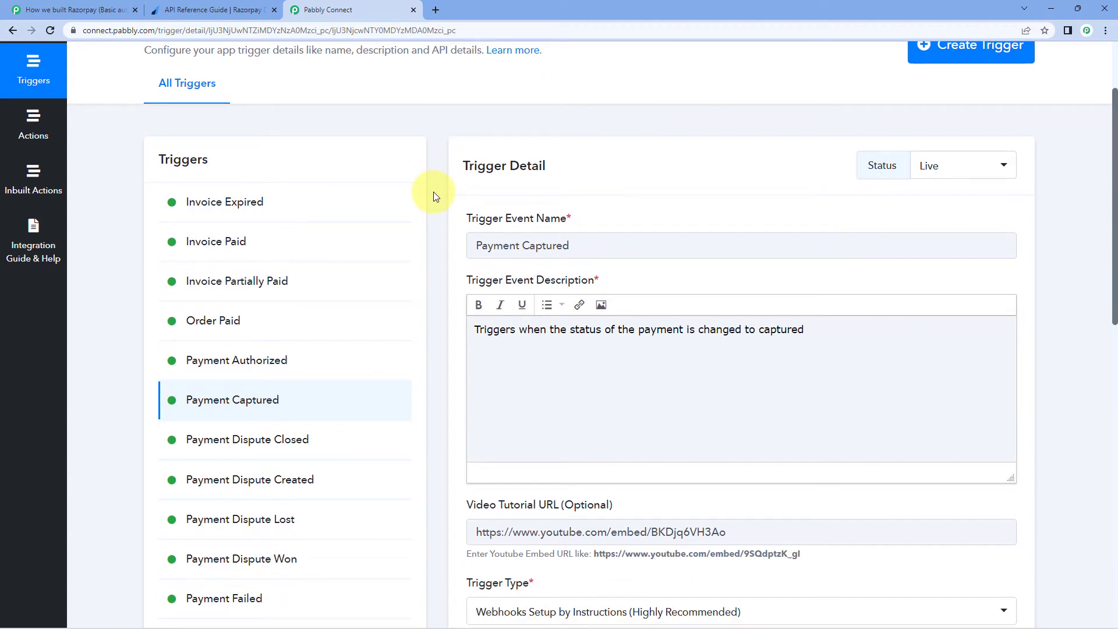
scroll(433, 191, "down", 2)
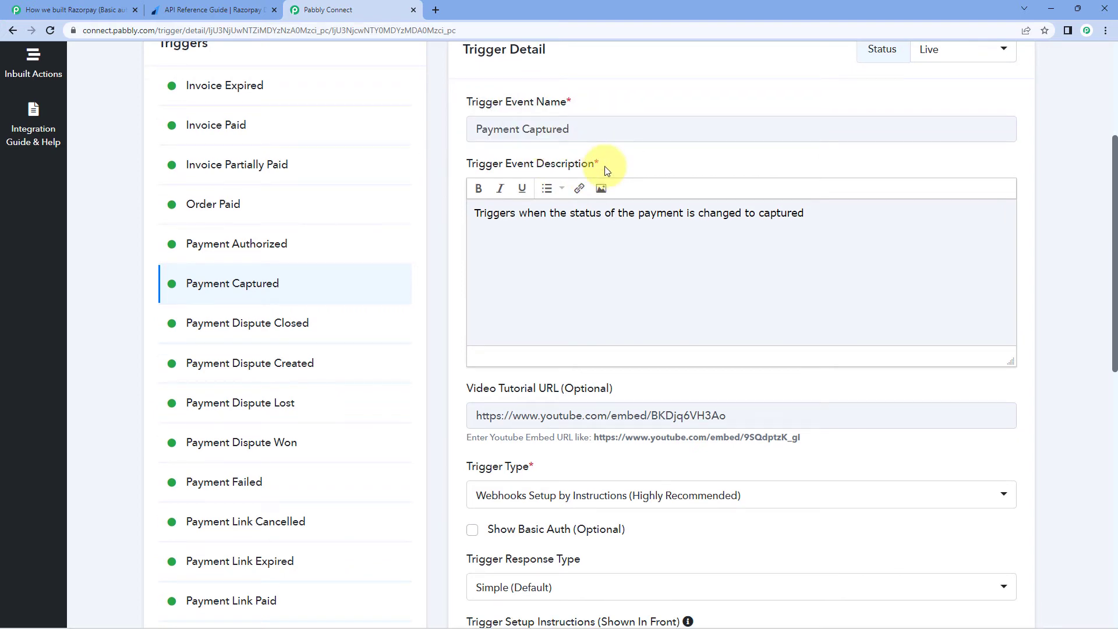
scroll(443, 233, "down", 3)
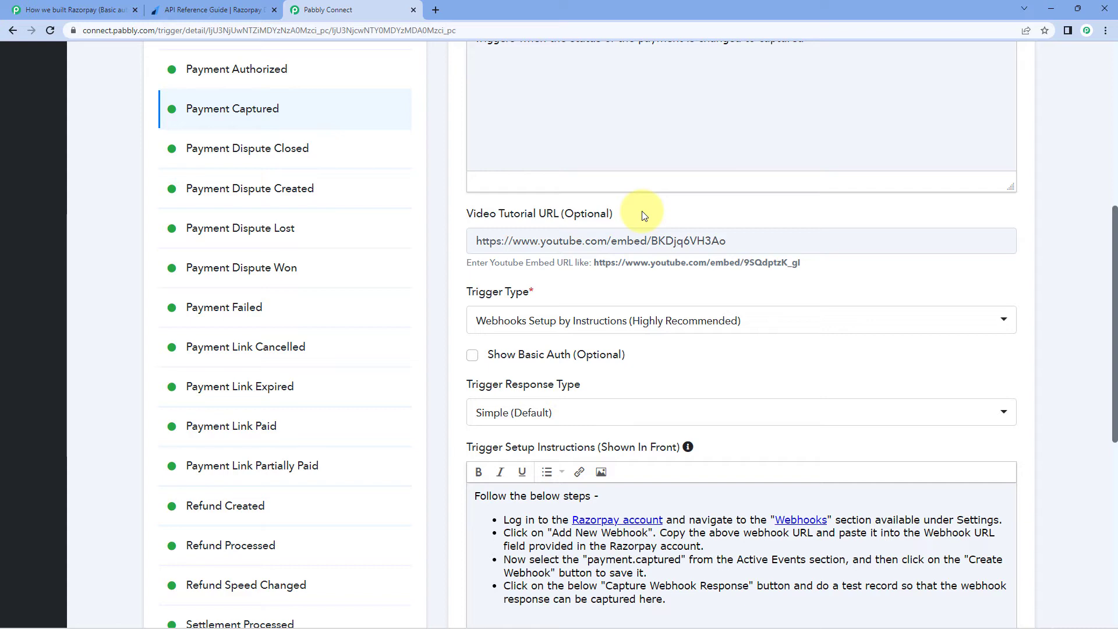
scroll(645, 213, "down", 2)
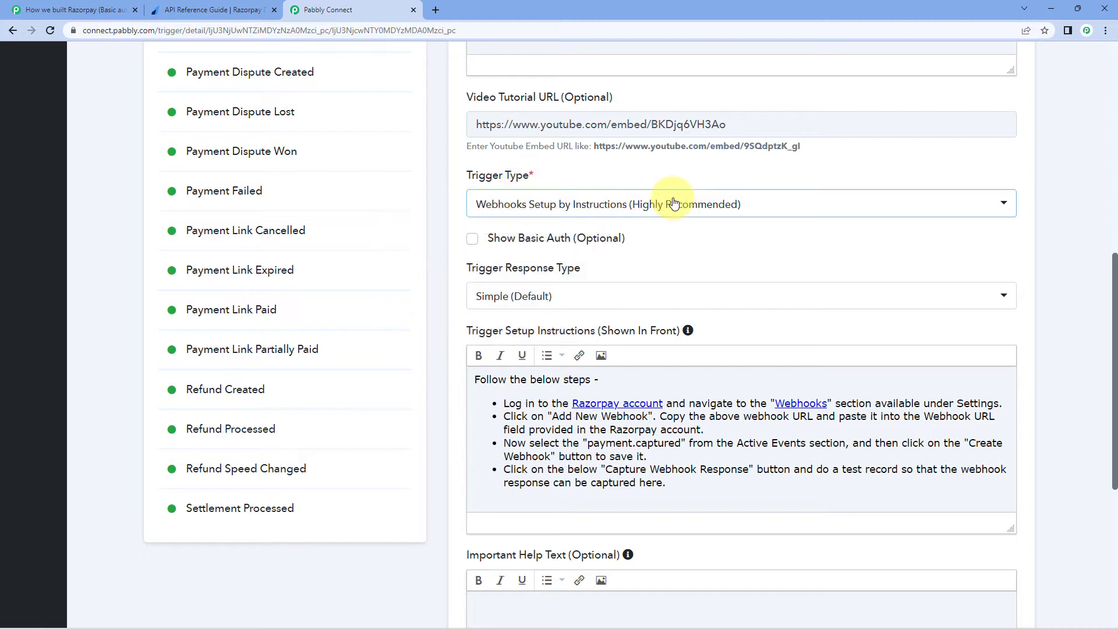
- Choose Webhooks Setup by Instructions (Highly Recommended) as the trigger type and Simple (Default) as the trigger response type
left_click(693, 214)
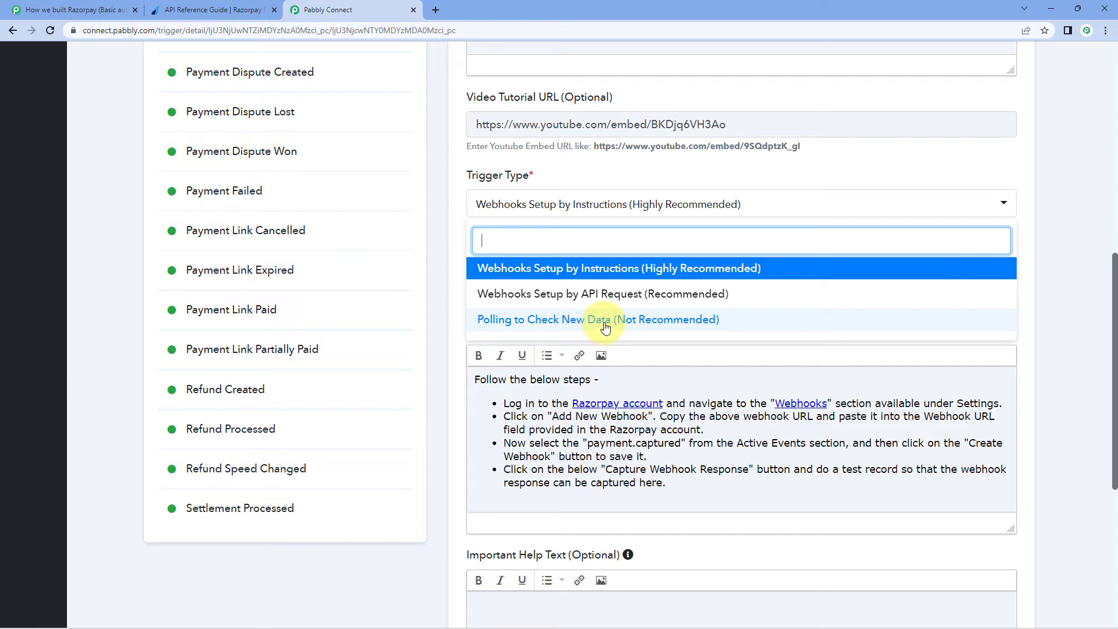
left_click(568, 272)
scroll(641, 237, "down", 1)
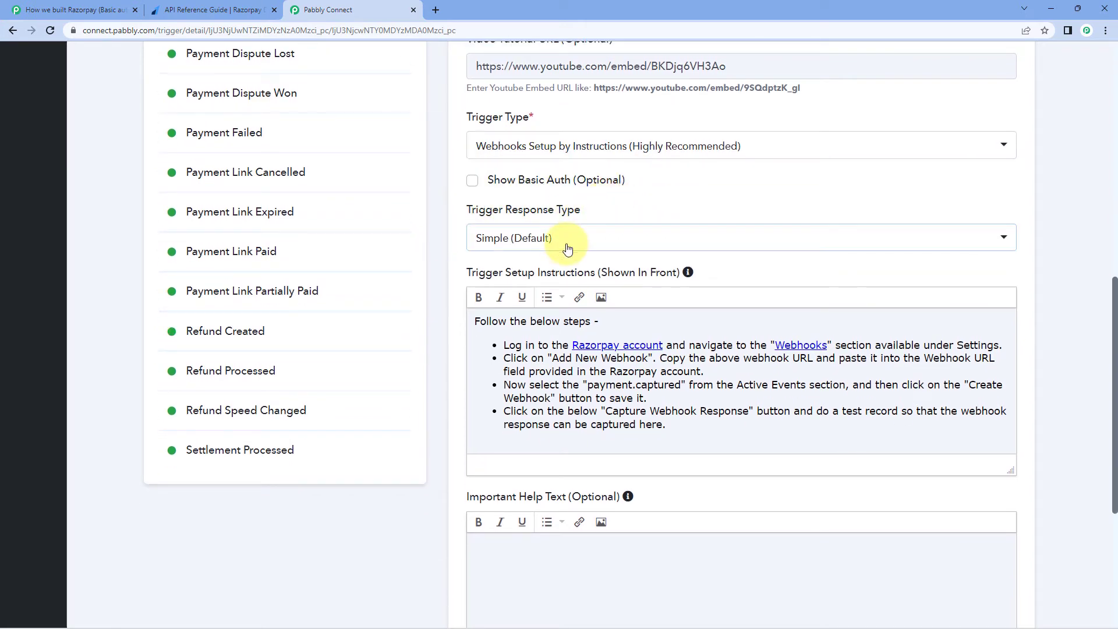
left_click(505, 240)
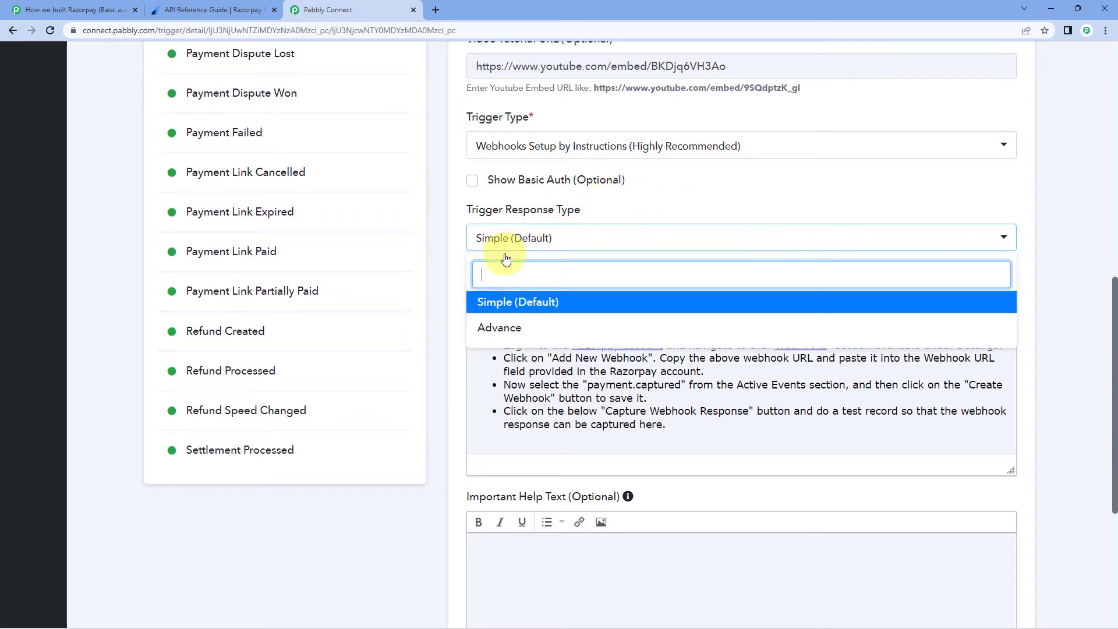
left_click(505, 307)
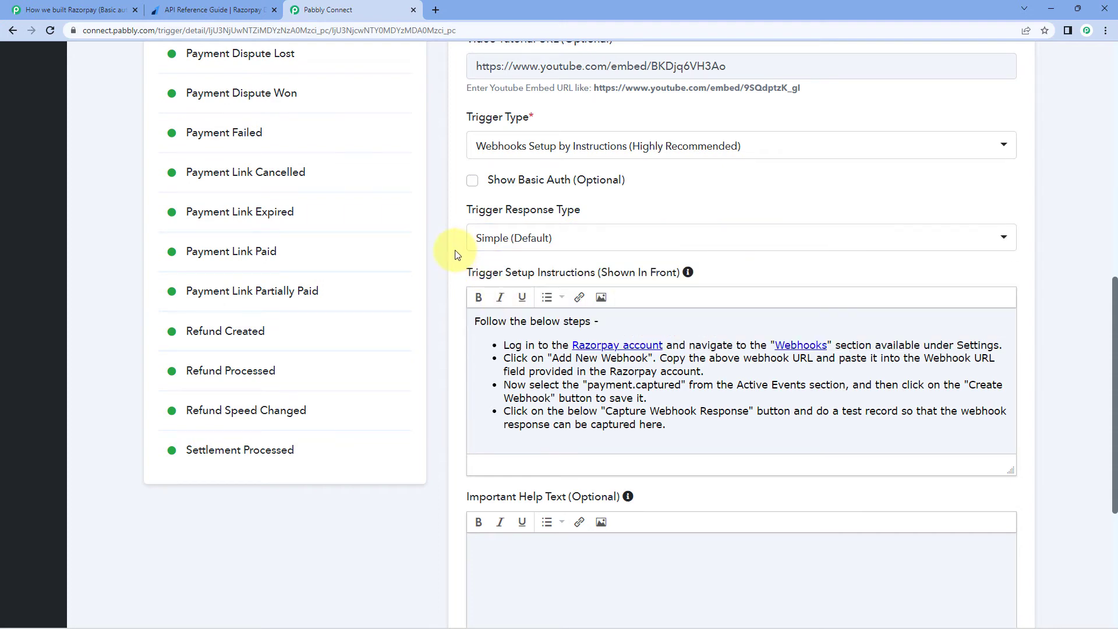
- Review the Payment Captured trigger's setup instructions and optional help text, and return to the start of the page
scroll(457, 255, "down", 1)
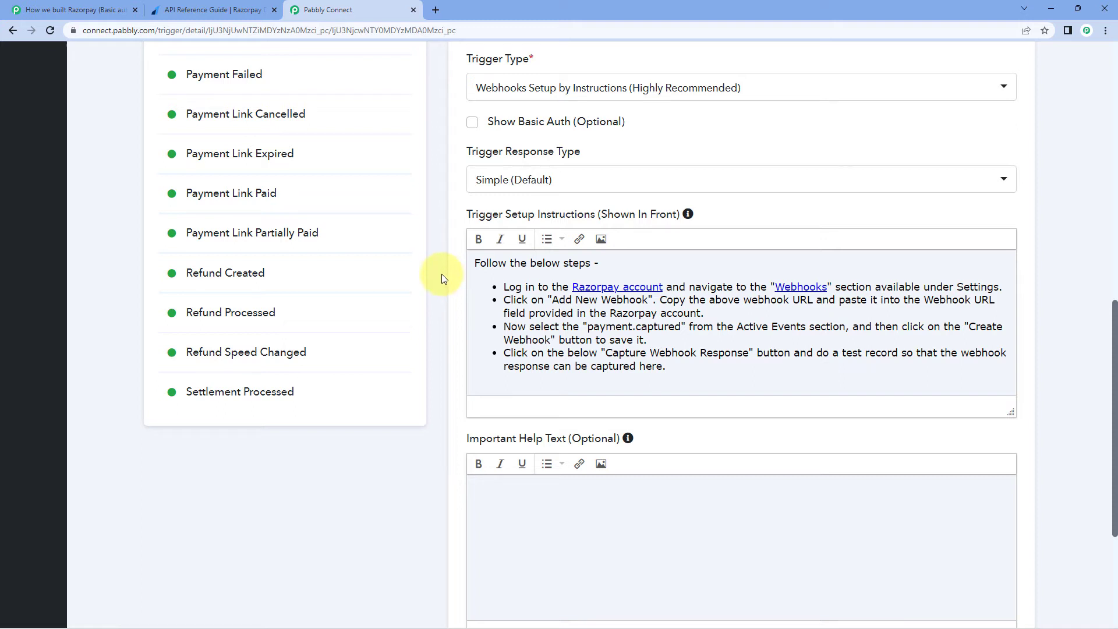
scroll(443, 279, "down", 4)
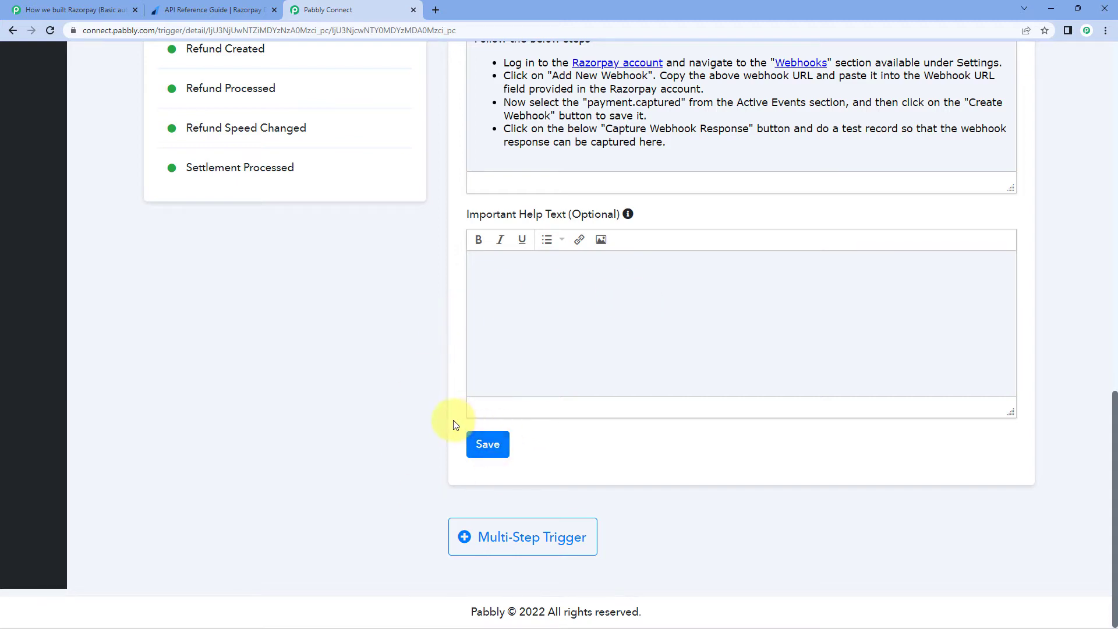
scroll(438, 428, "up", 5)
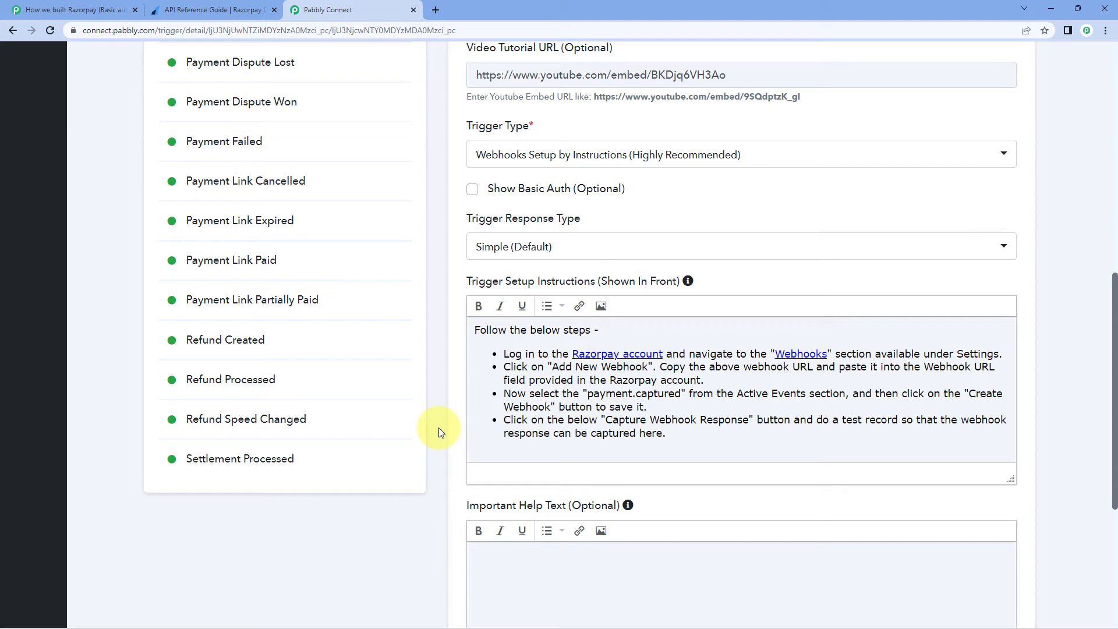
scroll(438, 428, "up", 10)
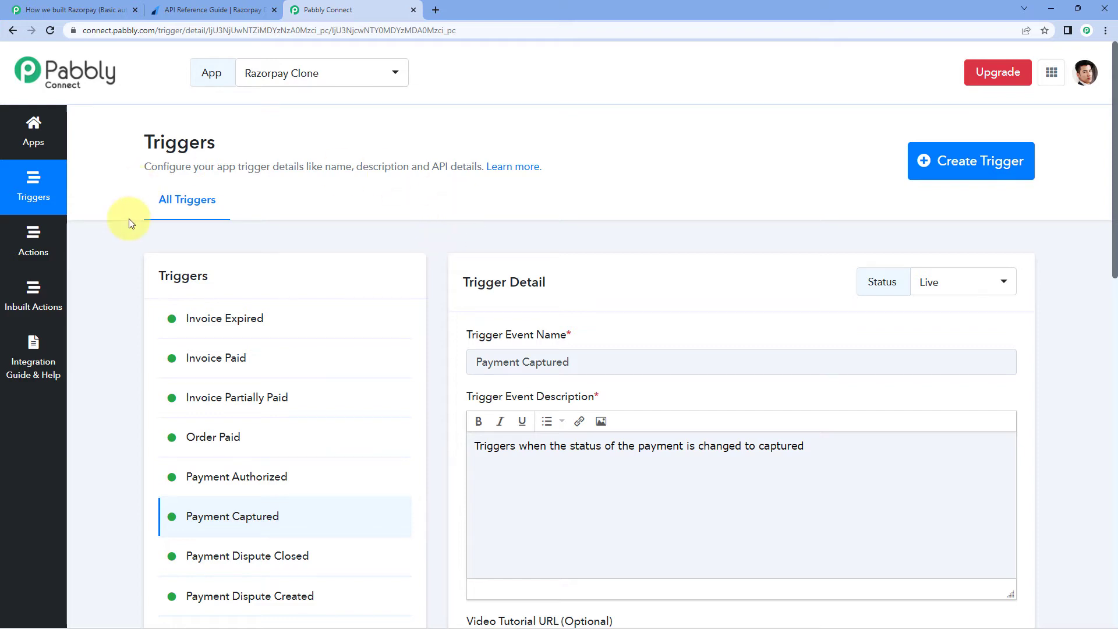
- Open the Razorpay Clone actions and review the action list and the Create Customer action's event name and description
left_click(41, 234)
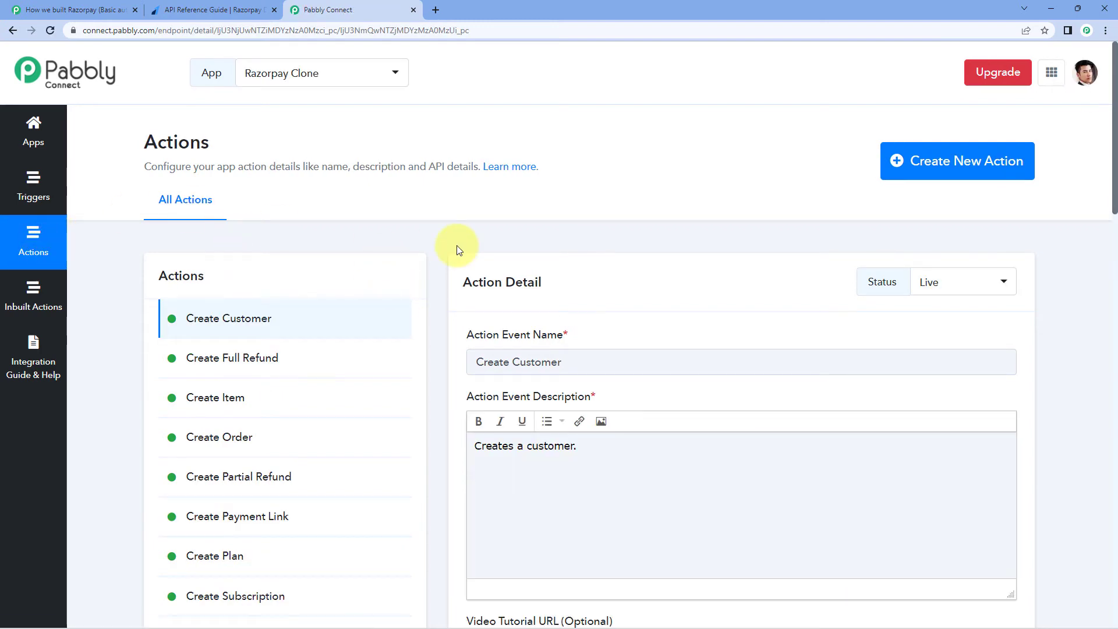
scroll(438, 234, "down", 1)
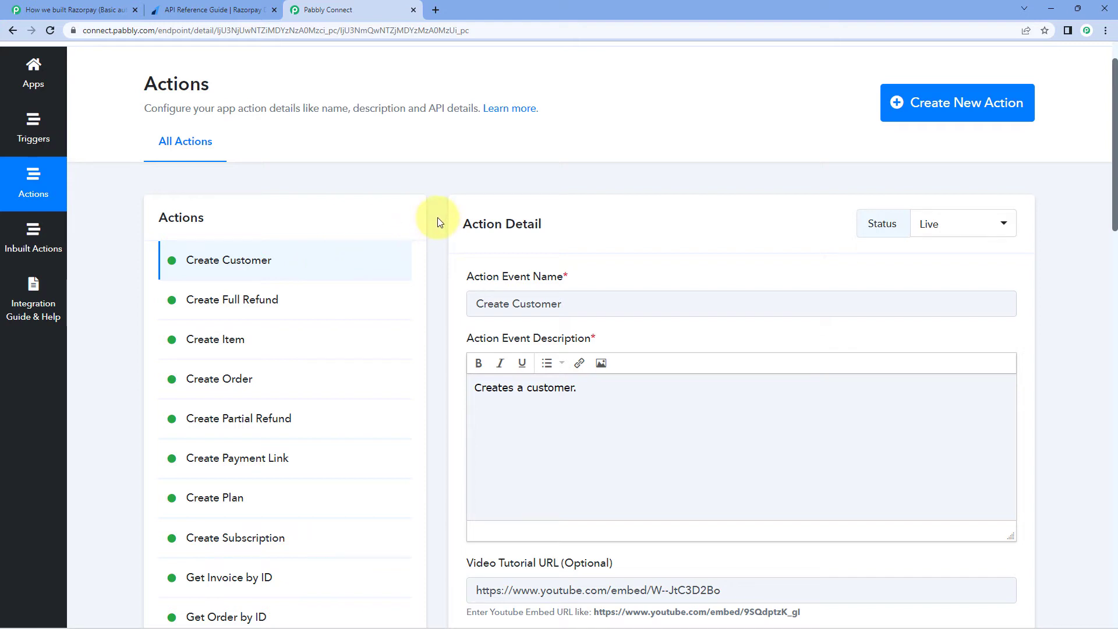
scroll(438, 222, "down", 1)
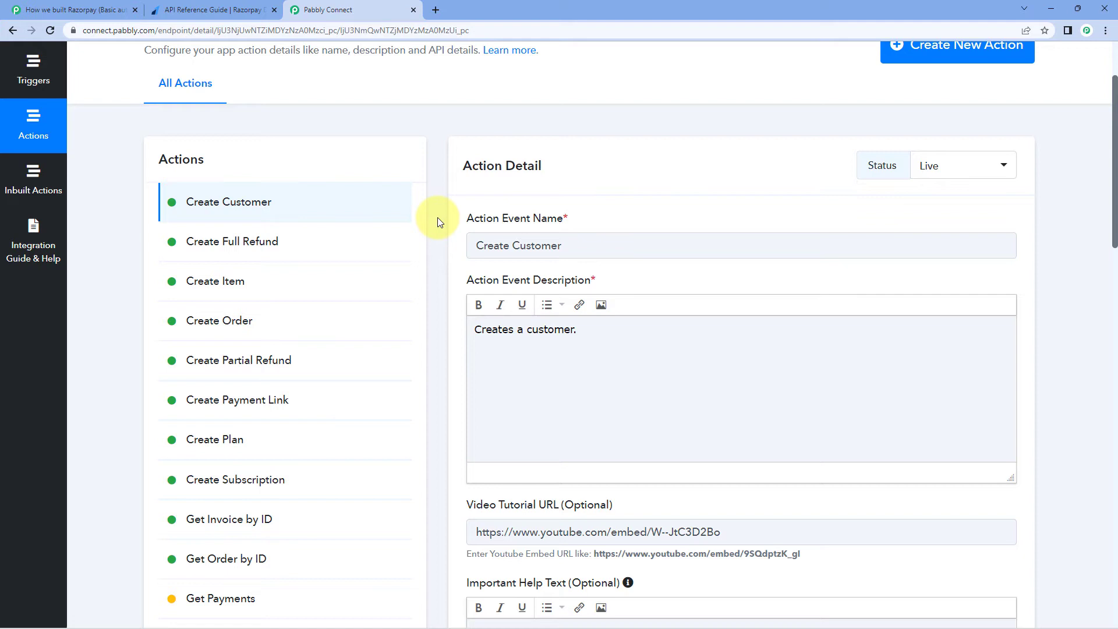
scroll(456, 155, "down", 1)
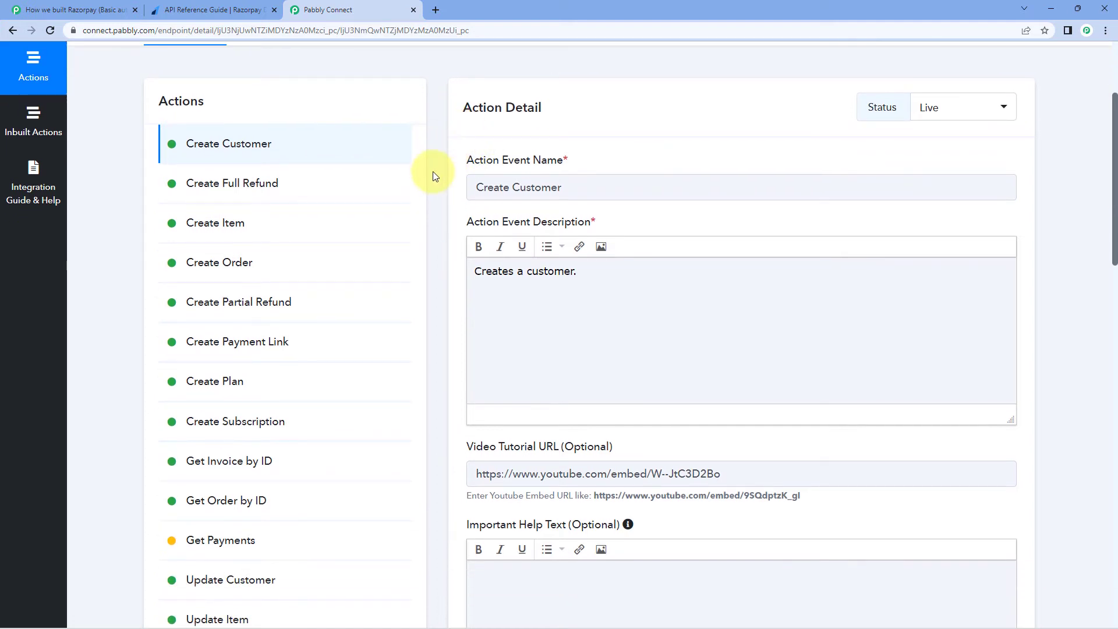
scroll(434, 172, "down", 1)
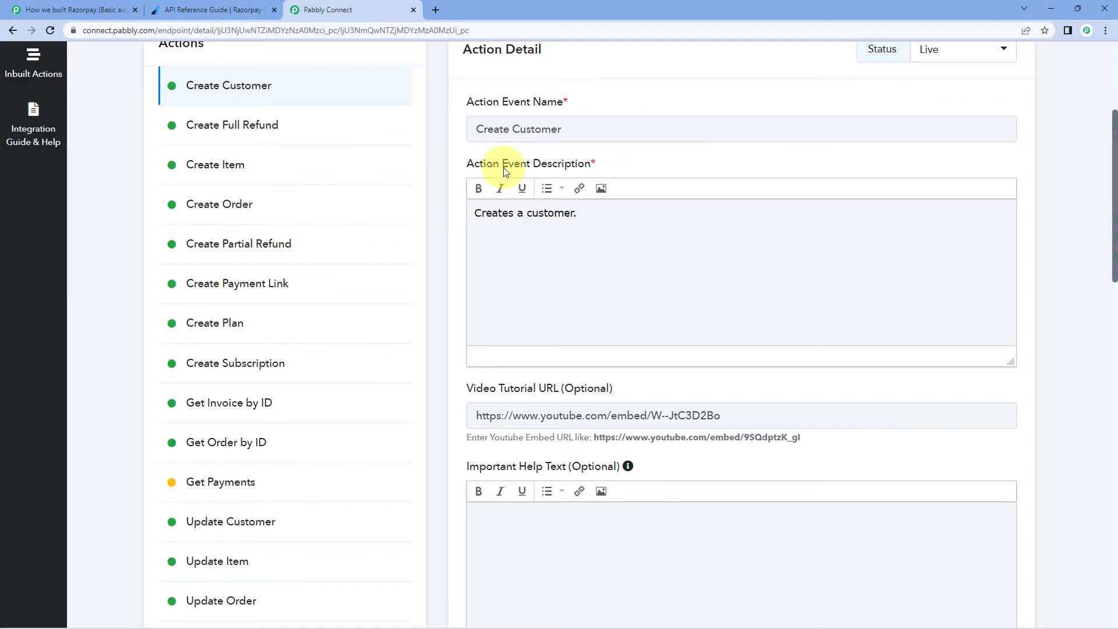
scroll(440, 210, "down", 2)
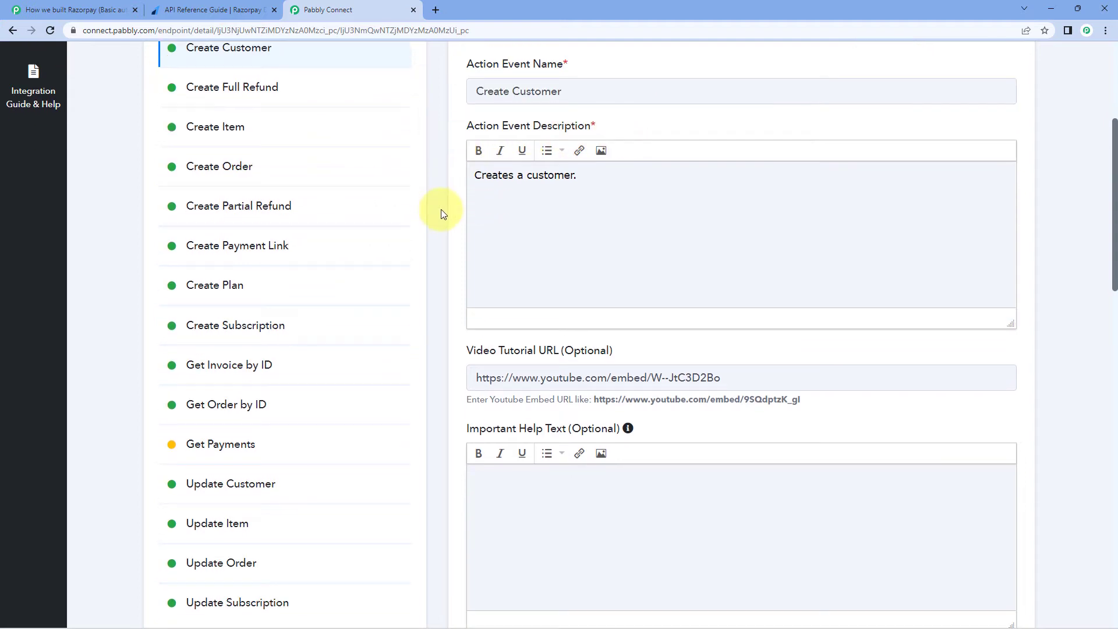
- Review the Create Customer action's video tutorial URL, optional help text and action response type settings
scroll(459, 241, "down", 1)
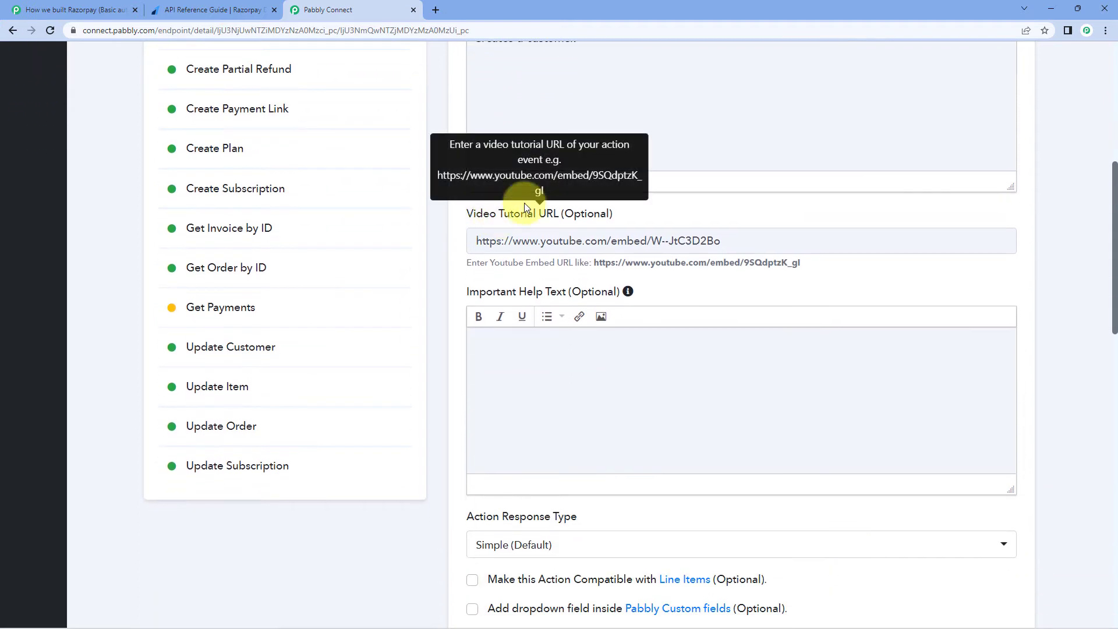
scroll(641, 213, "down", 2)
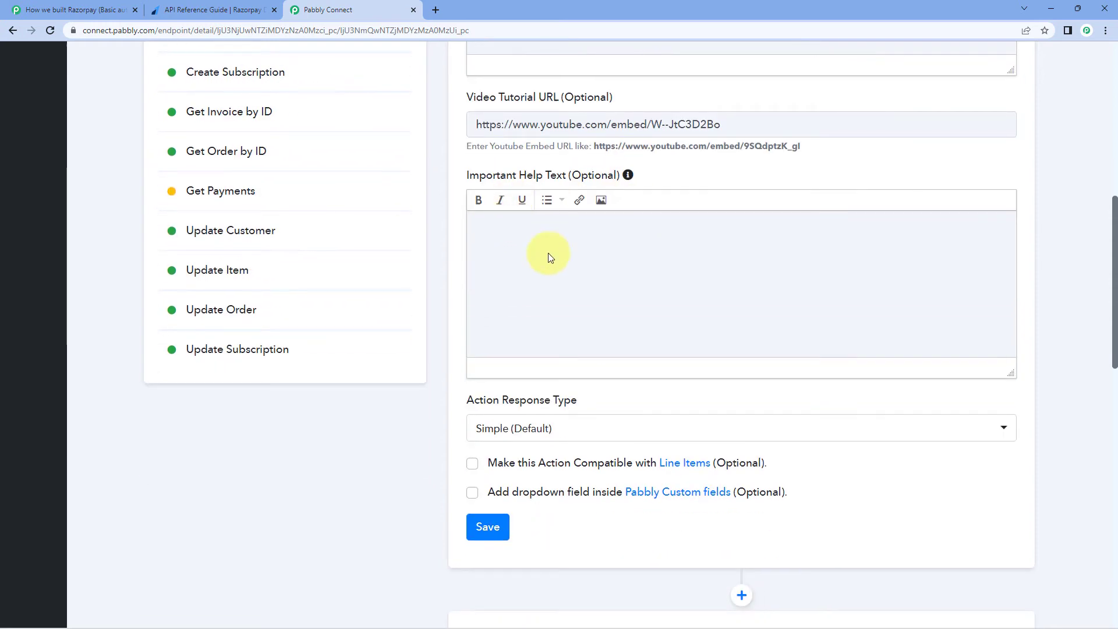
scroll(547, 252, "down", 2)
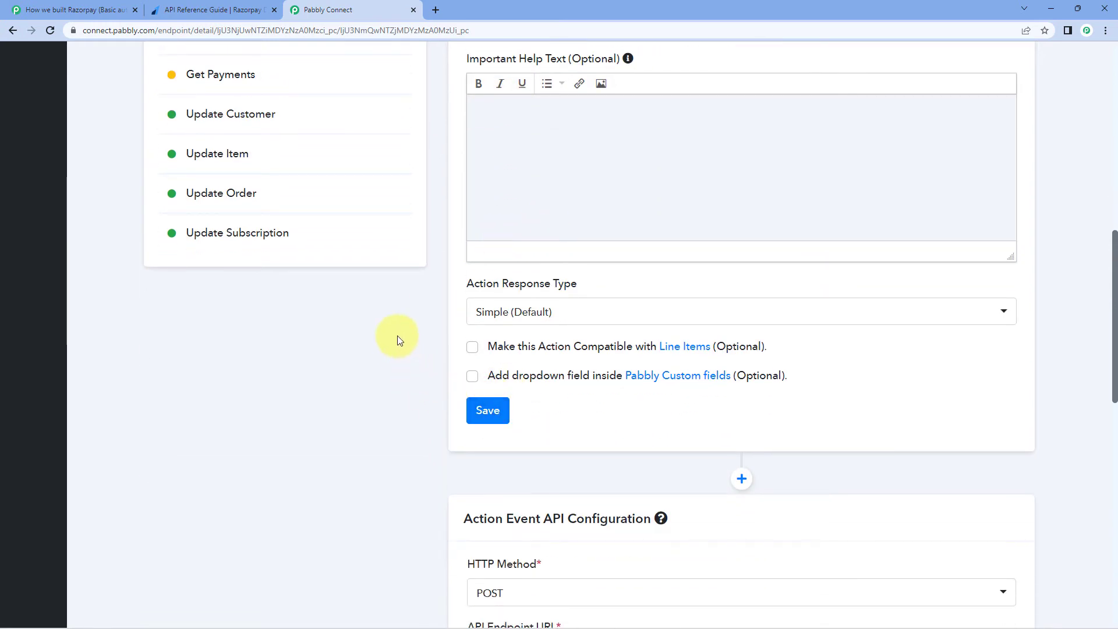
scroll(396, 332, "down", 2)
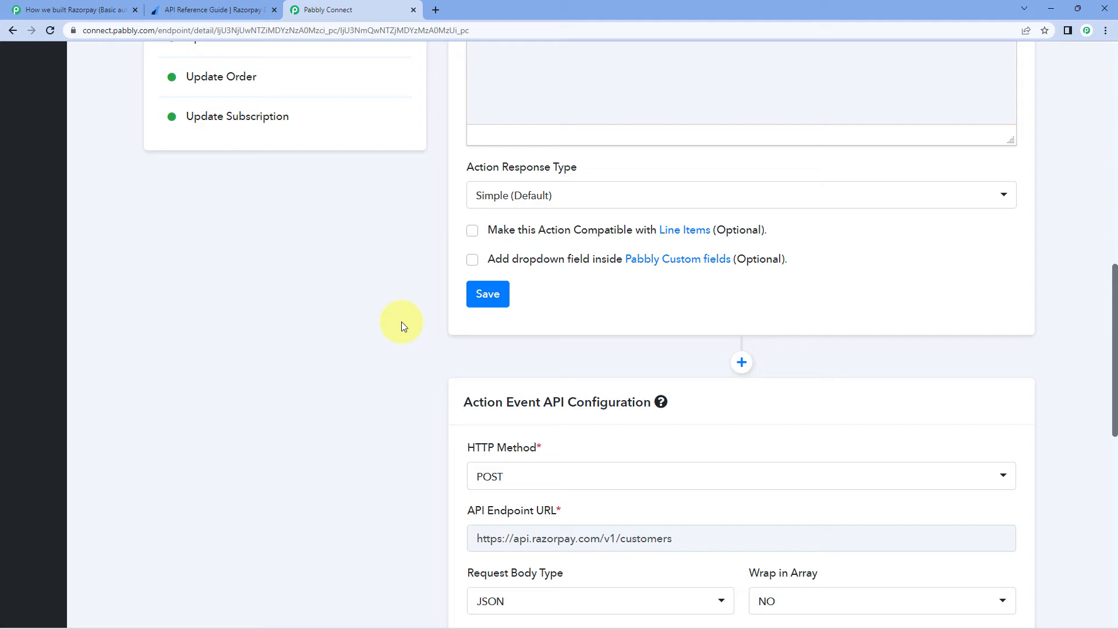
- Choose POST as the HTTP method in the Create Customer action's API configuration
scroll(401, 321, "down", 3)
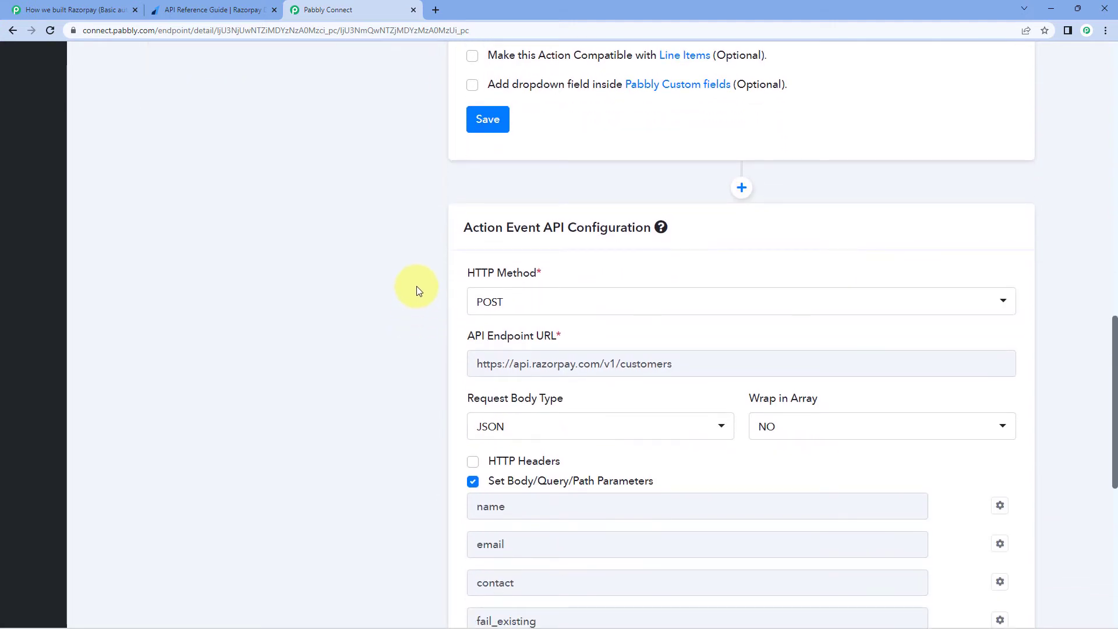
scroll(417, 289, "down", 3)
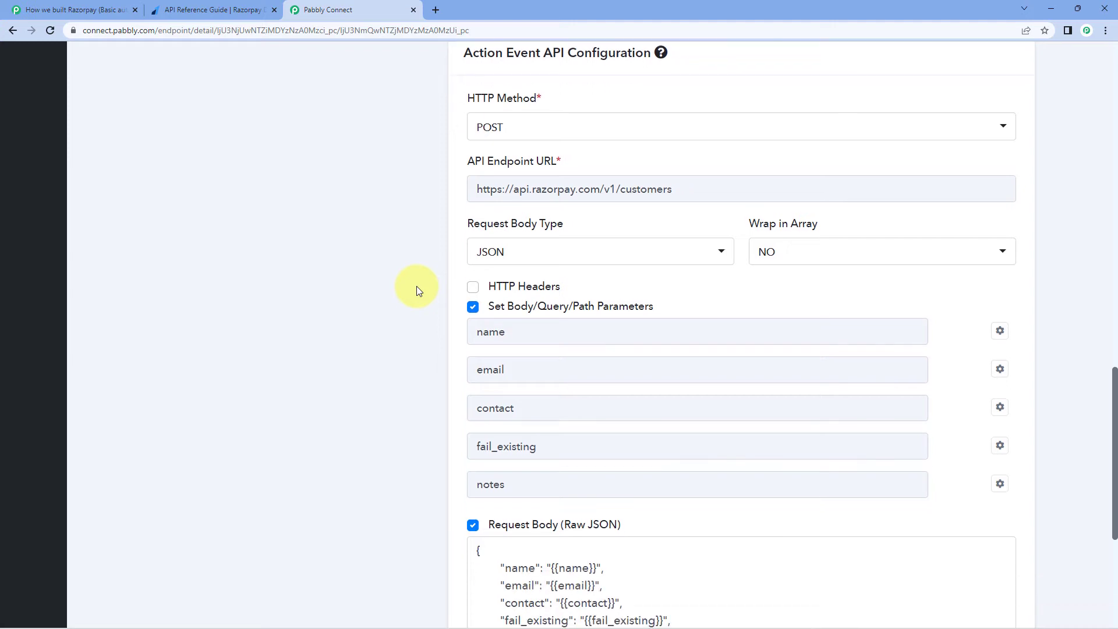
scroll(482, 186, "up", 1)
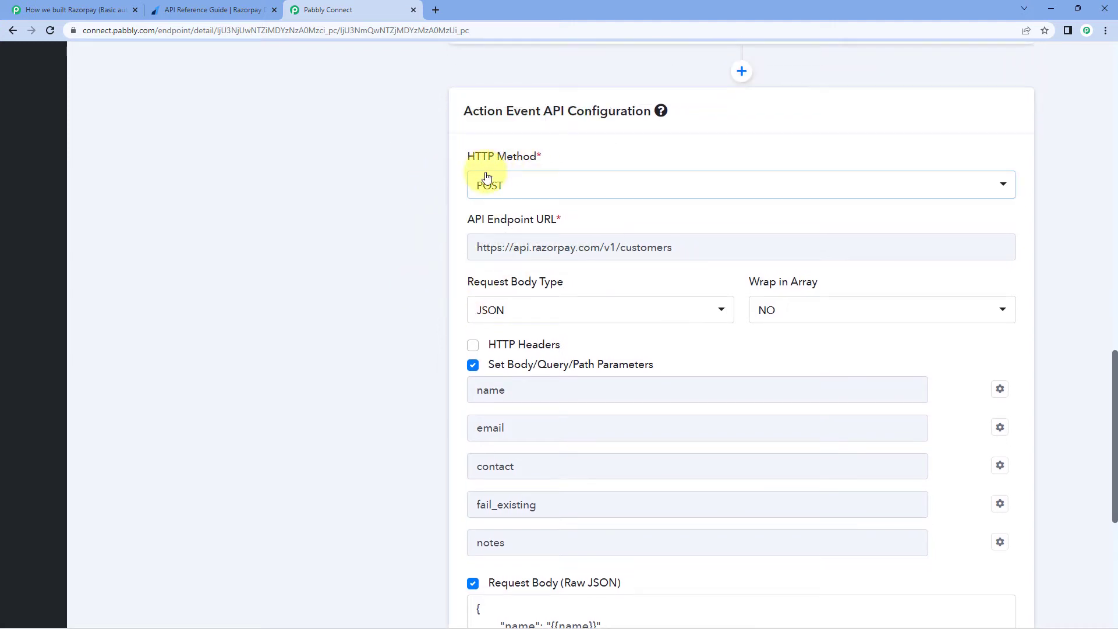
left_click(541, 183)
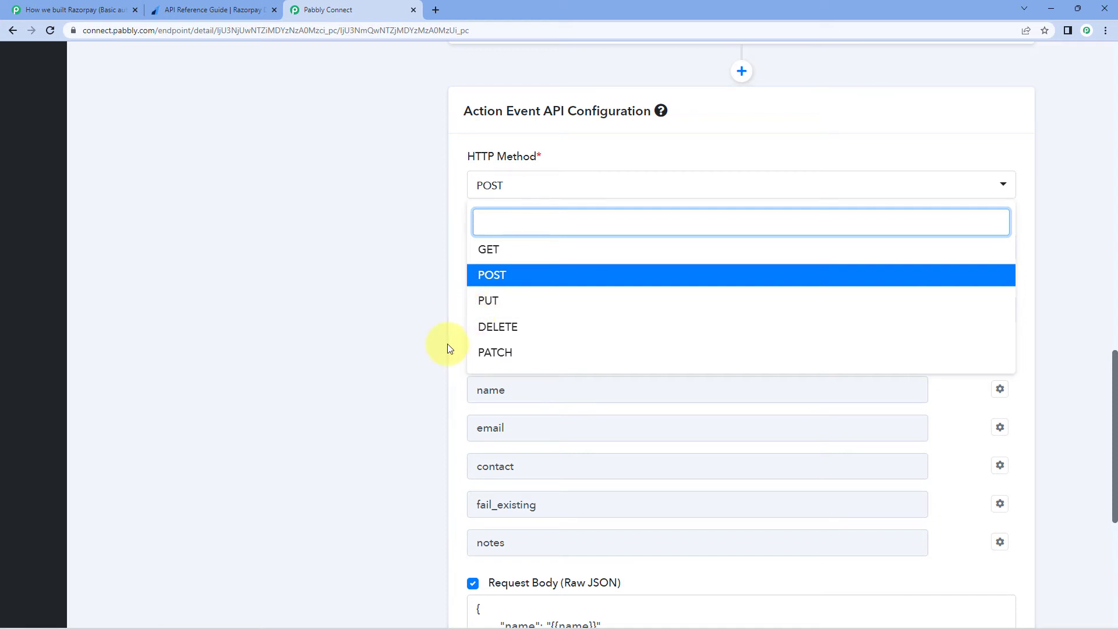
left_click(500, 279)
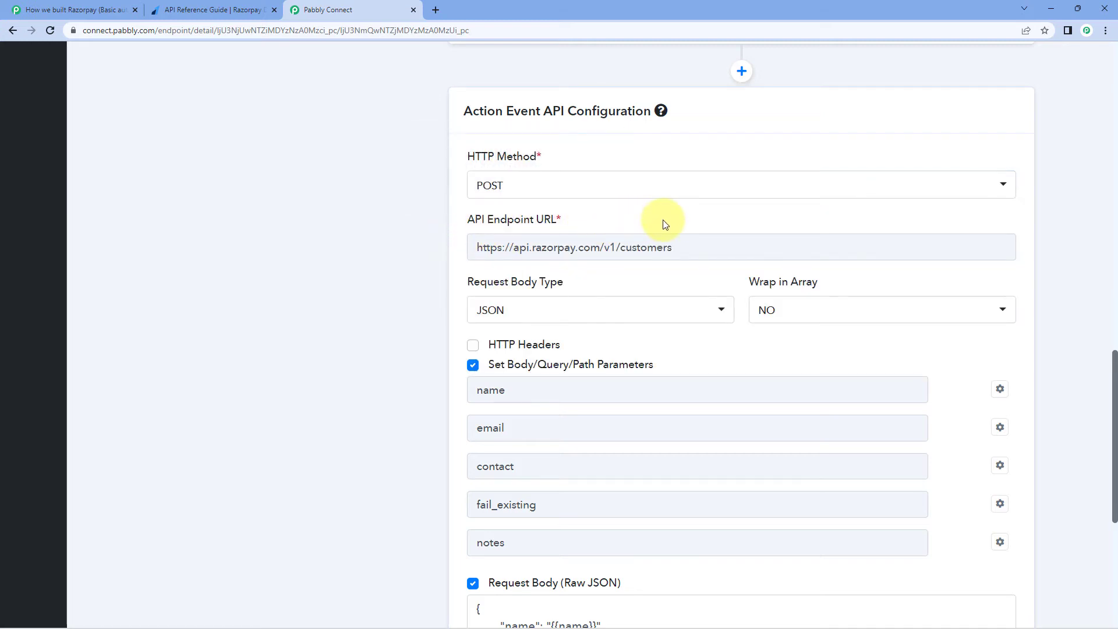
- Examine the Create Customer action's API endpoint URL and the available request body types without changing either
mouse_move(472, 226)
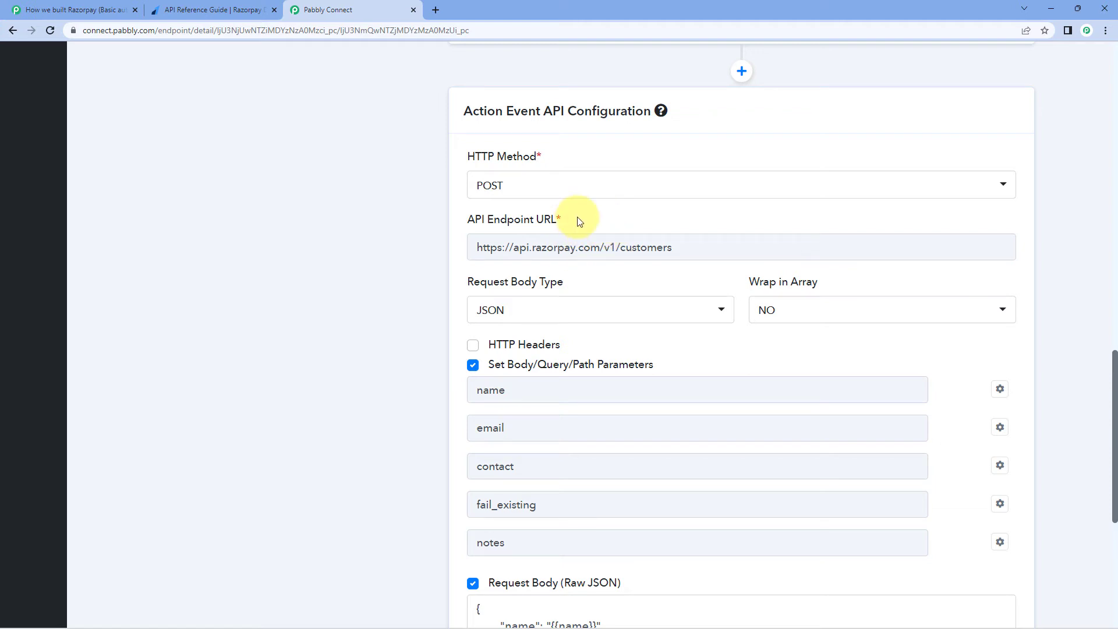
left_click_drag(691, 247, 457, 251)
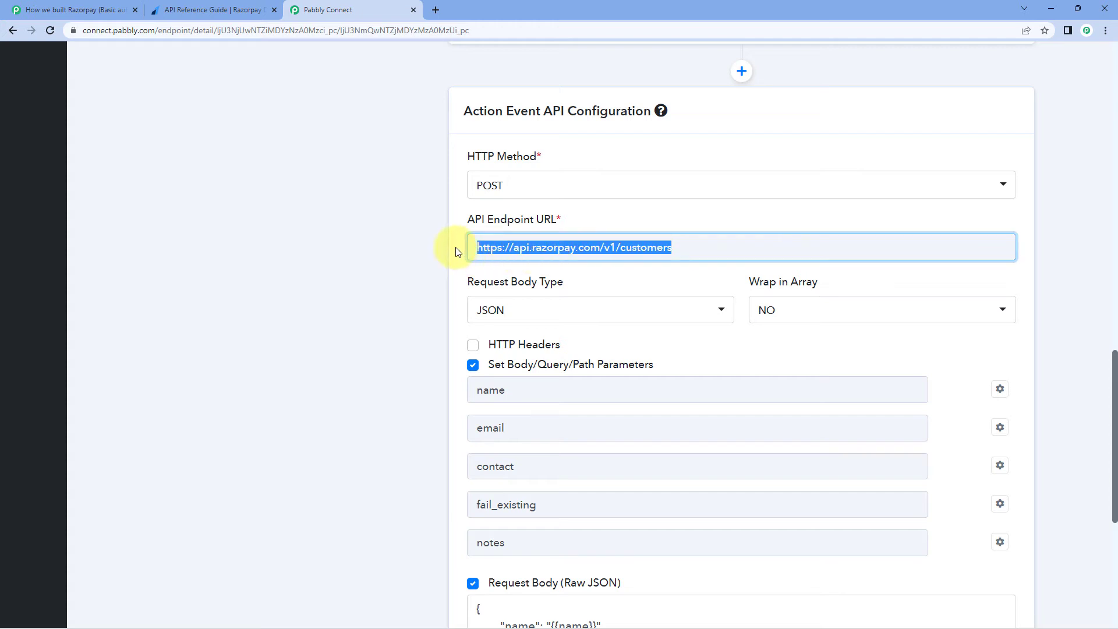
left_click(458, 252)
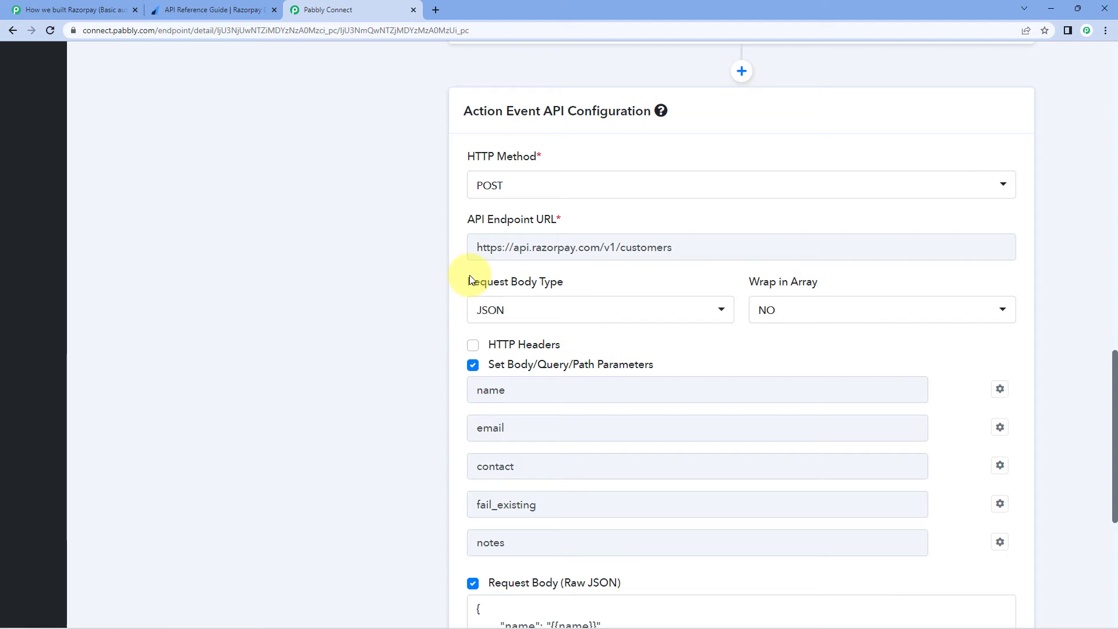
left_click(676, 310)
scroll(524, 367, "down", 1)
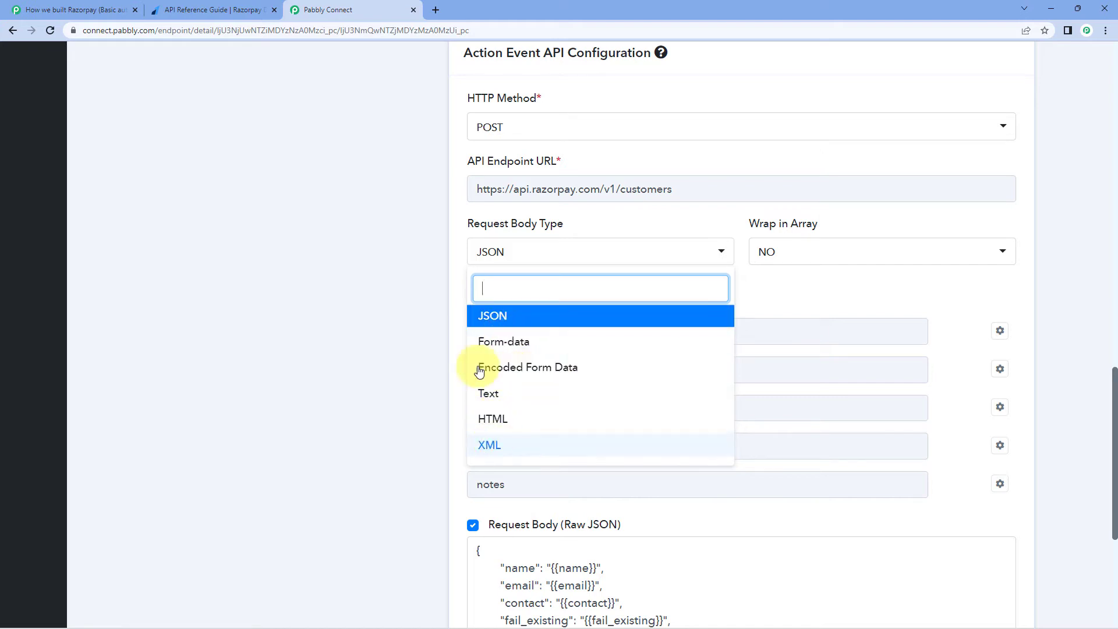
left_click(444, 272)
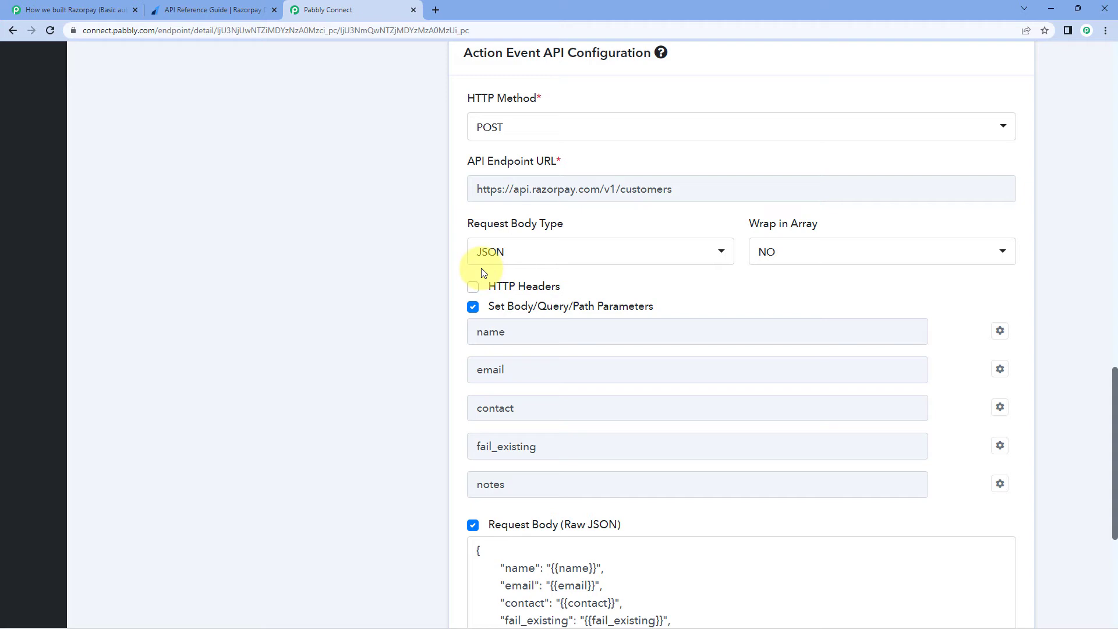
- Turn HTTP headers on and off again, and add a blank parameter below notes and remove it
left_click(473, 286)
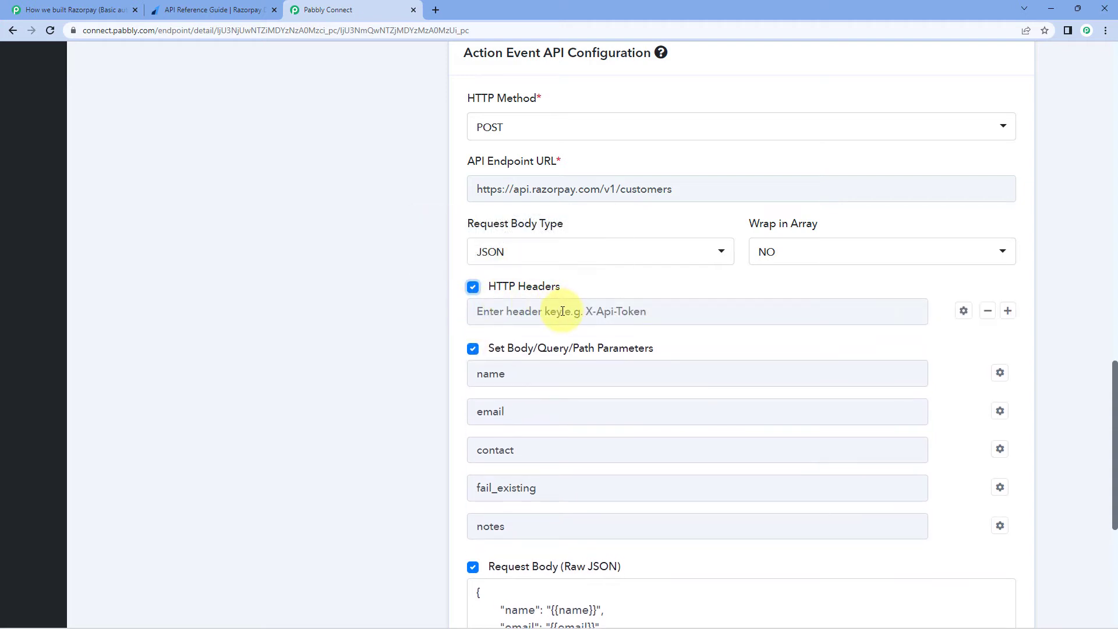
left_click(473, 287)
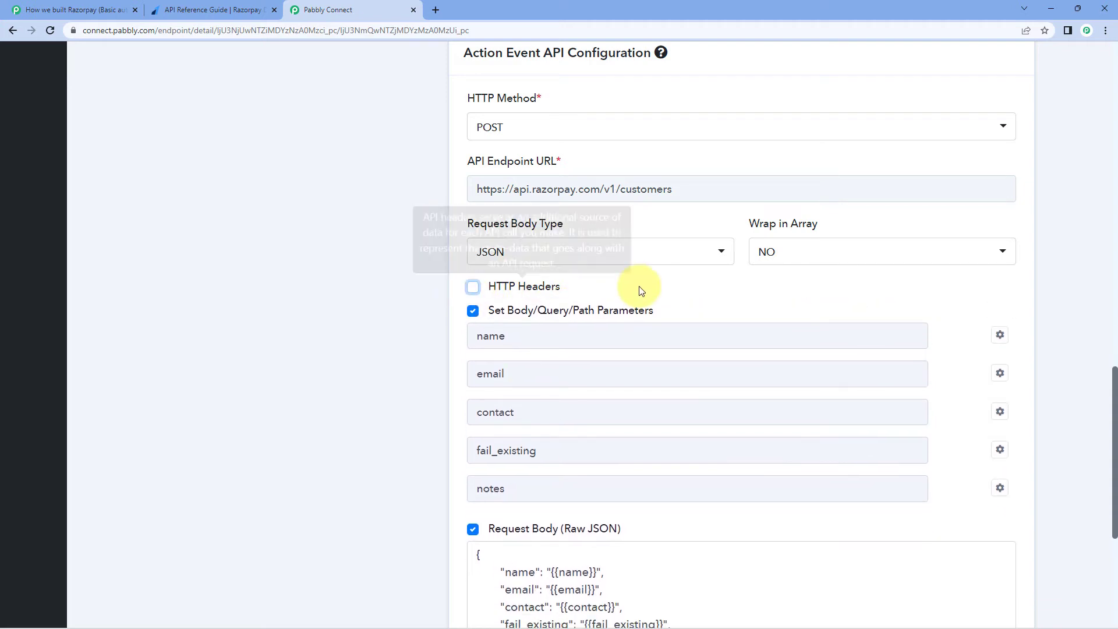
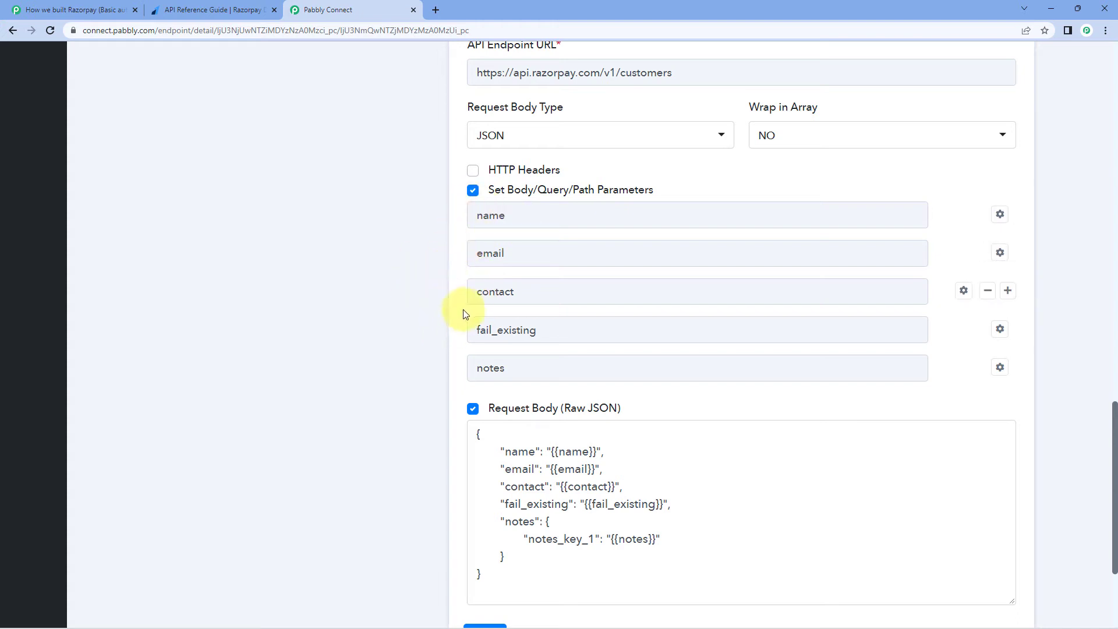
scroll(456, 316, "up", 1)
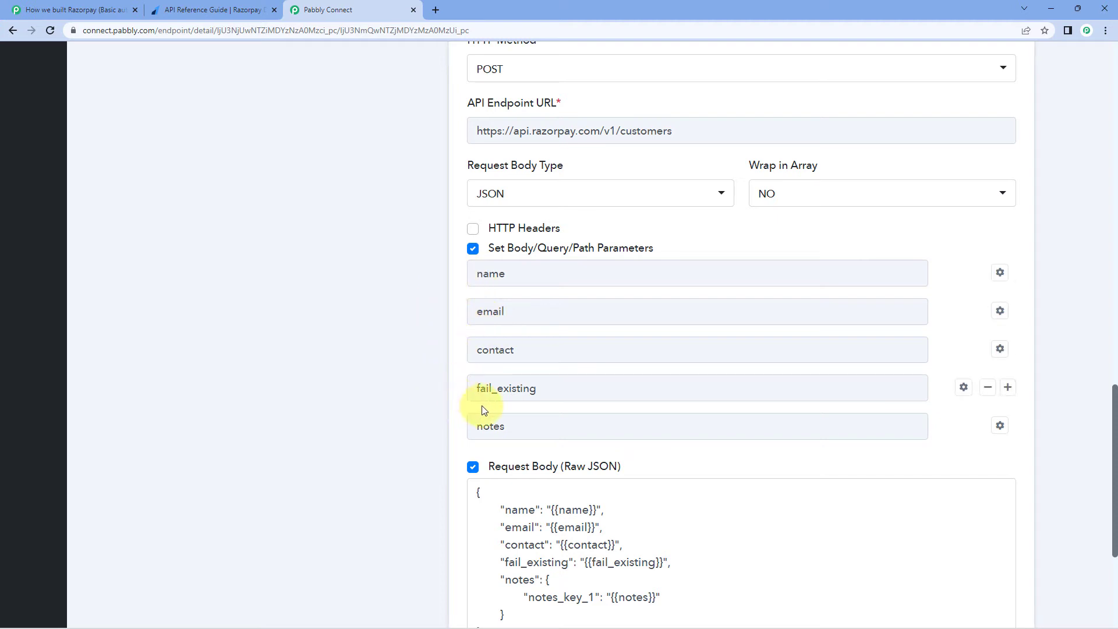
left_click(1011, 424)
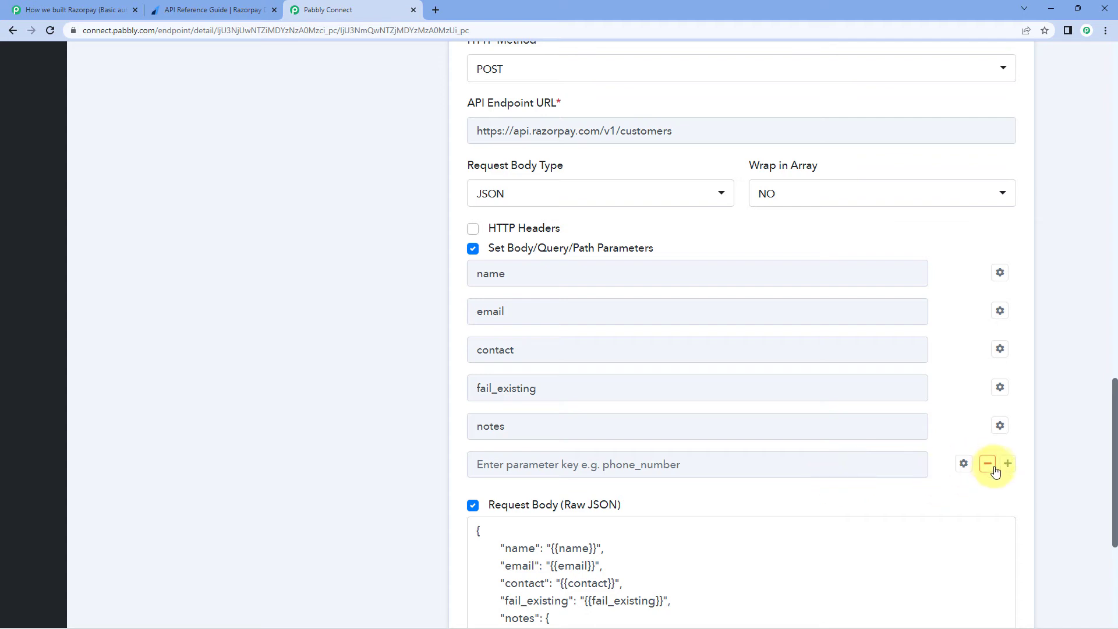
left_click(989, 465)
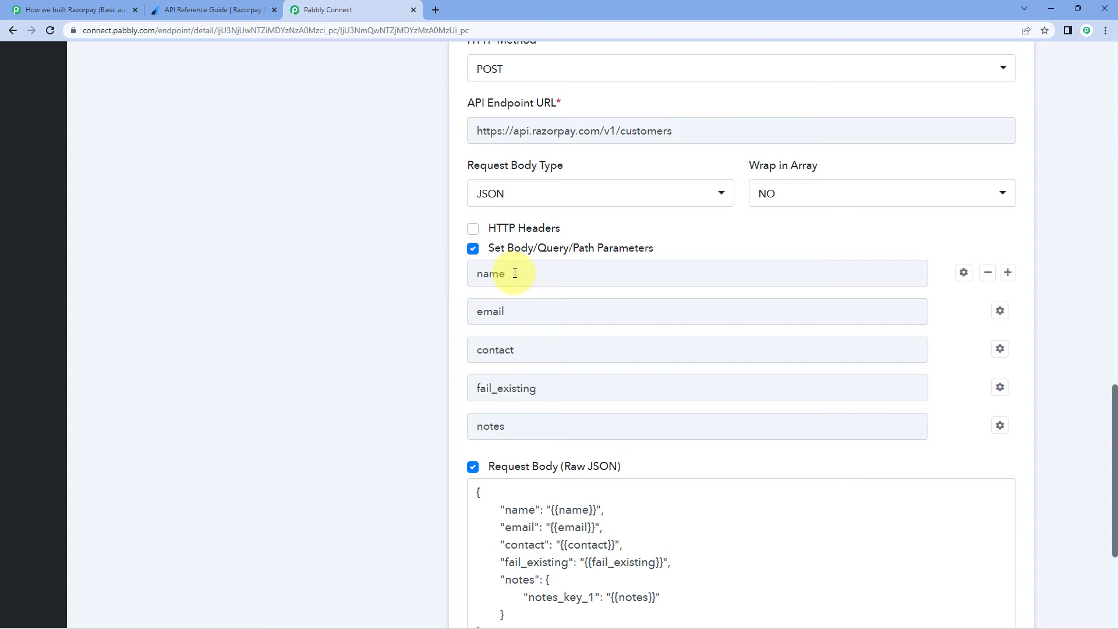
- Highlight the name parameter key in the Create Customer action's body parameters to examine it
left_click_drag(515, 273, 463, 274)
left_click(455, 272)
left_click(540, 274)
left_click_drag(540, 273, 511, 275)
left_click(439, 273)
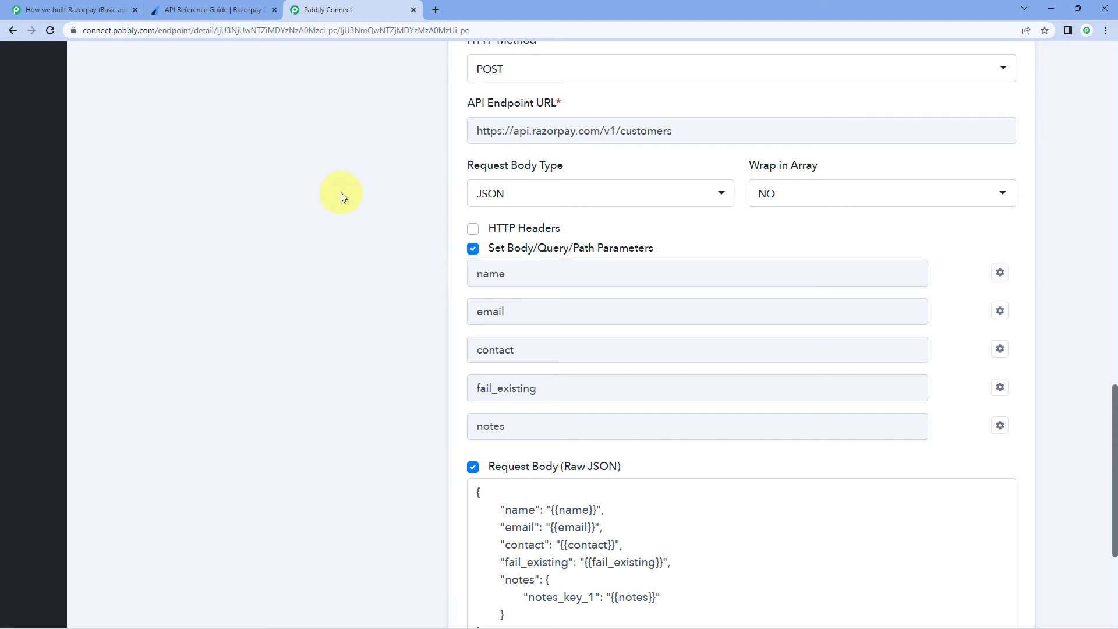
- Switch to the Razorpay API reference, skim its gateway URL and versioning sections, and return to Pabbly Connect
left_click(212, 10)
scroll(305, 306, "down", 4)
scroll(301, 297, "down", 15)
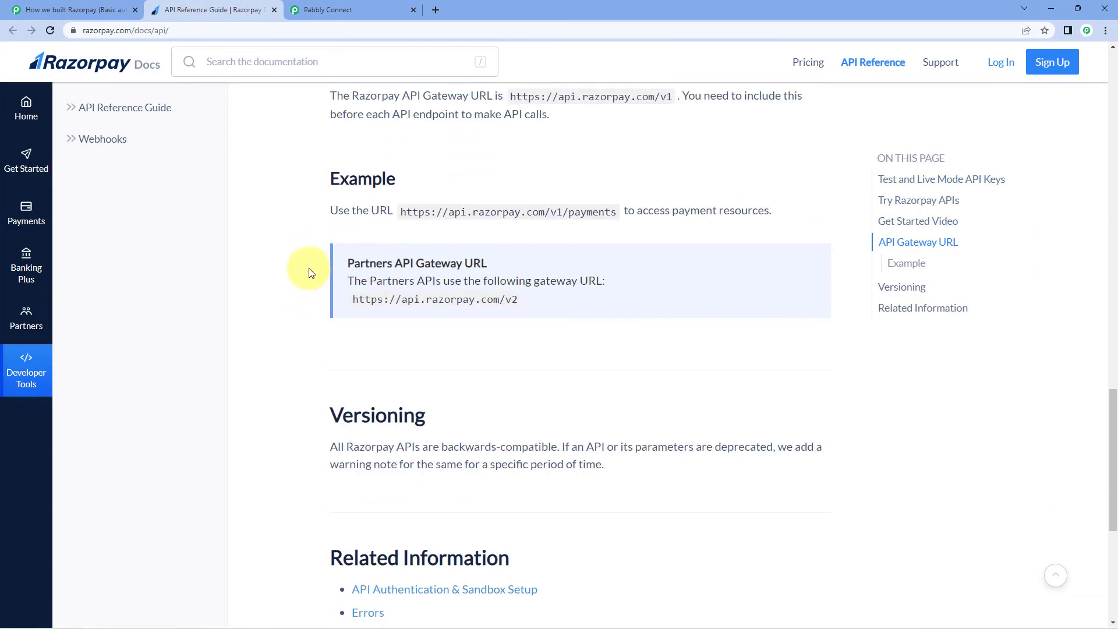
left_click(326, 10)
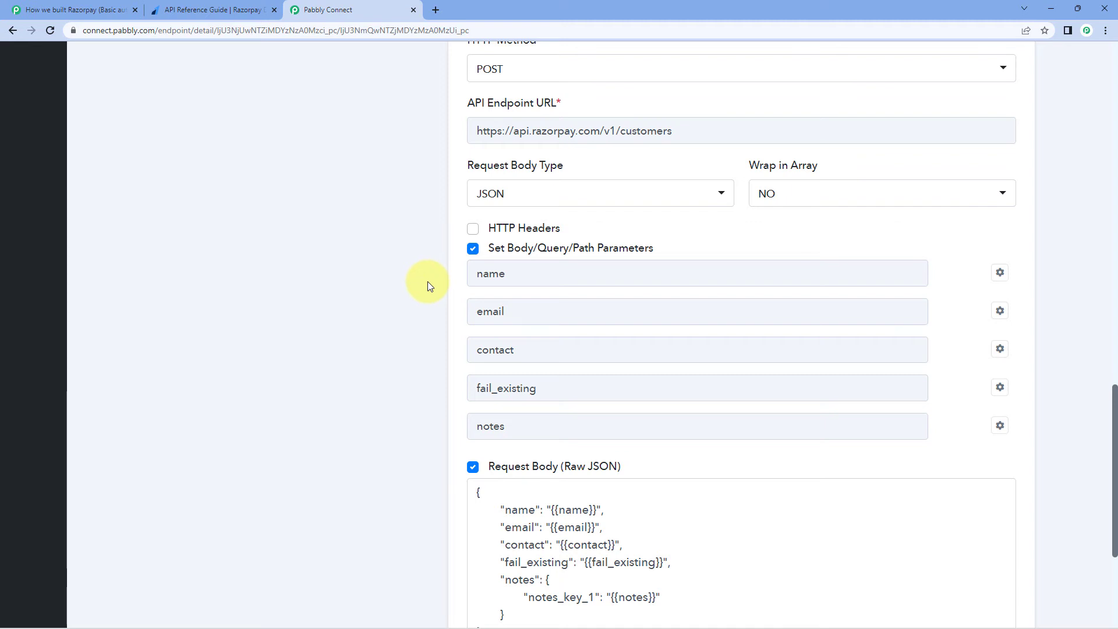
- Open the field details of the name parameter and examine its label and the dynamic and static dropdown options
left_click_drag(544, 277, 440, 284)
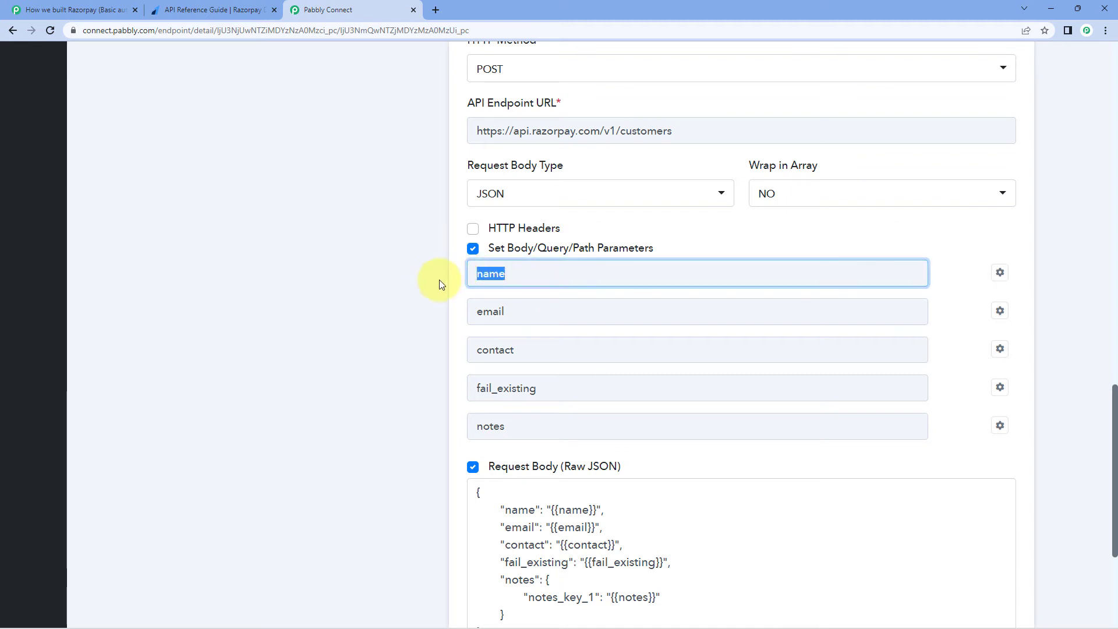
left_click(439, 284)
mouse_move(894, 277)
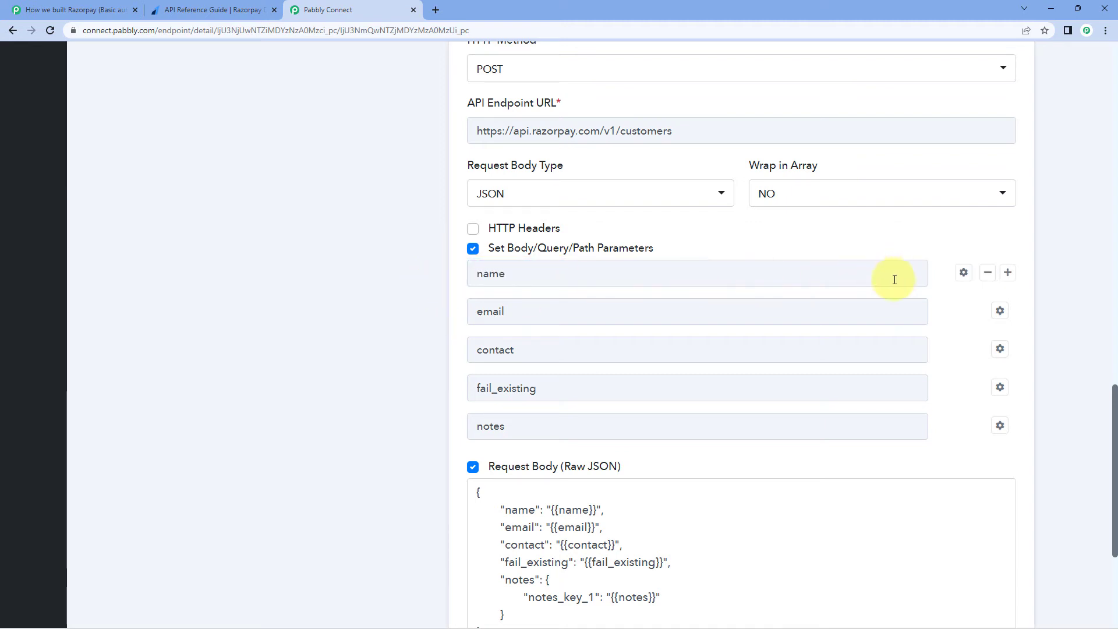
left_click(964, 275)
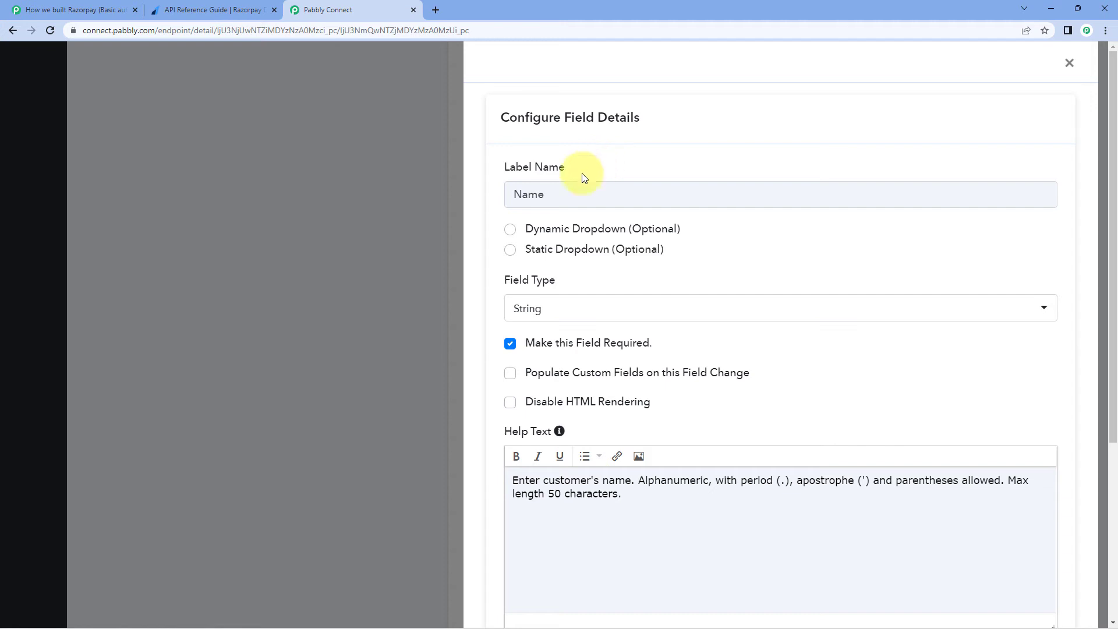
left_click_drag(569, 200, 482, 200)
left_click(484, 197)
scroll(483, 197, "down", 1)
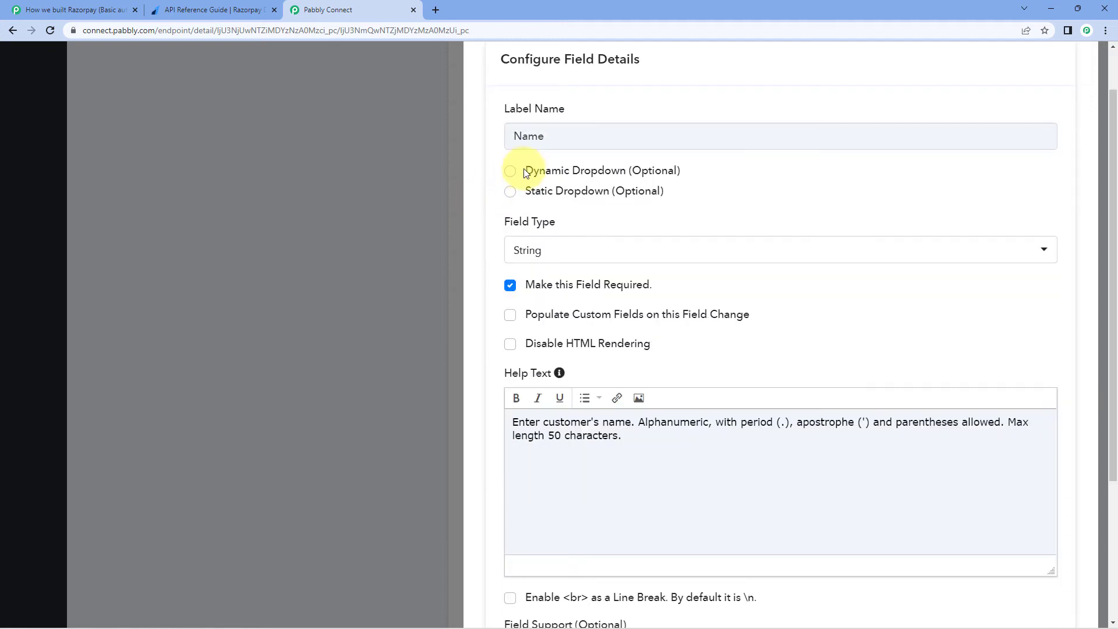
mouse_move(586, 169)
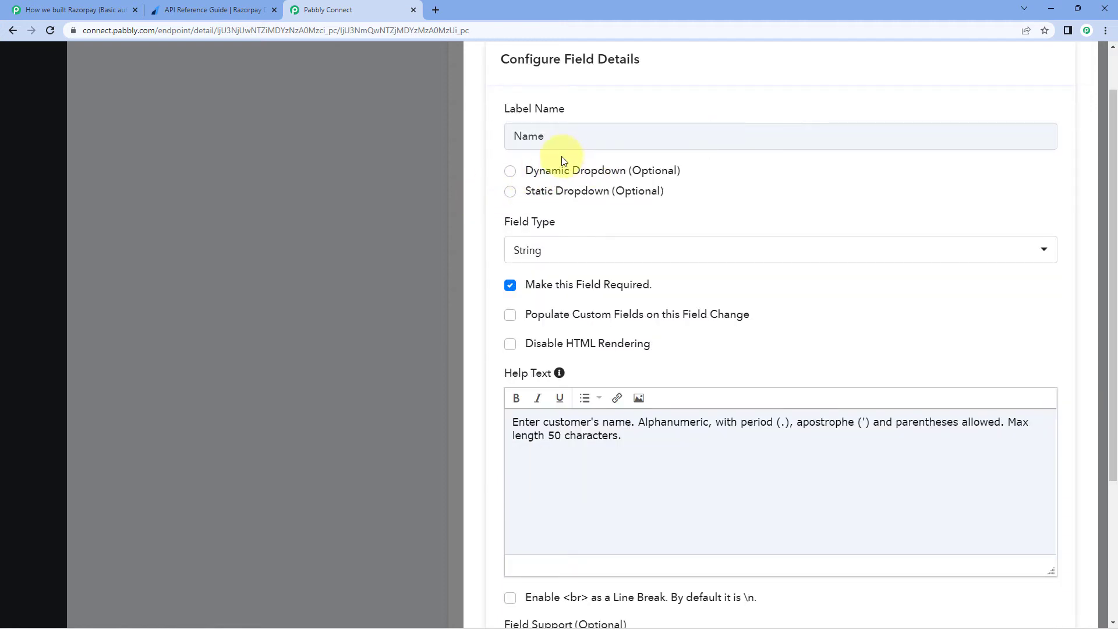
mouse_move(537, 195)
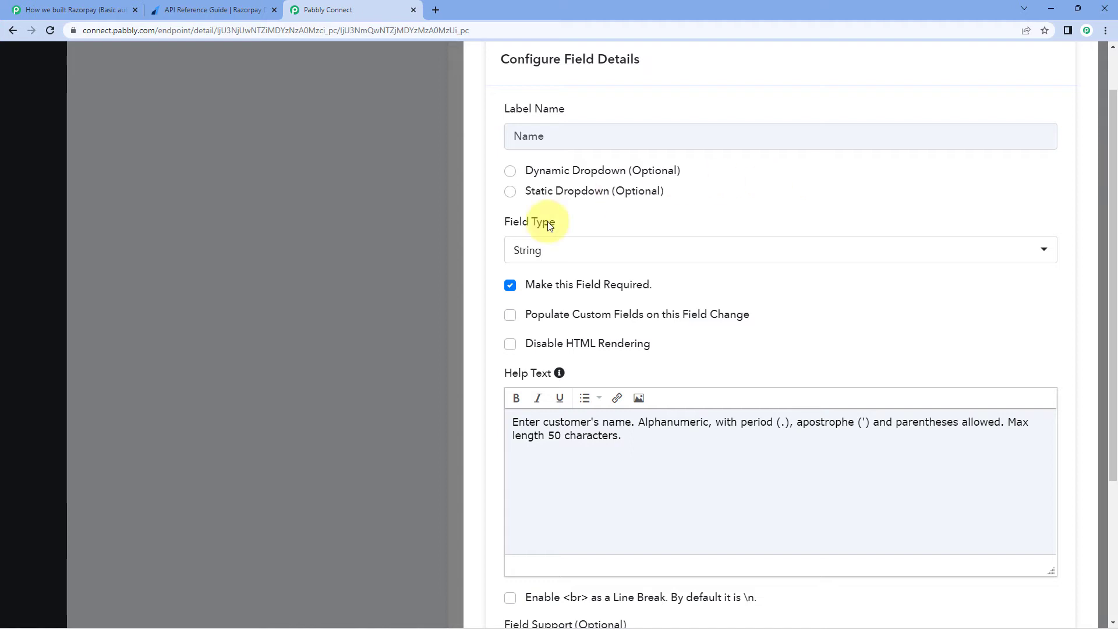
- Choose String as the name field's type, review the required setting and help text, and save the field details
left_click(589, 247)
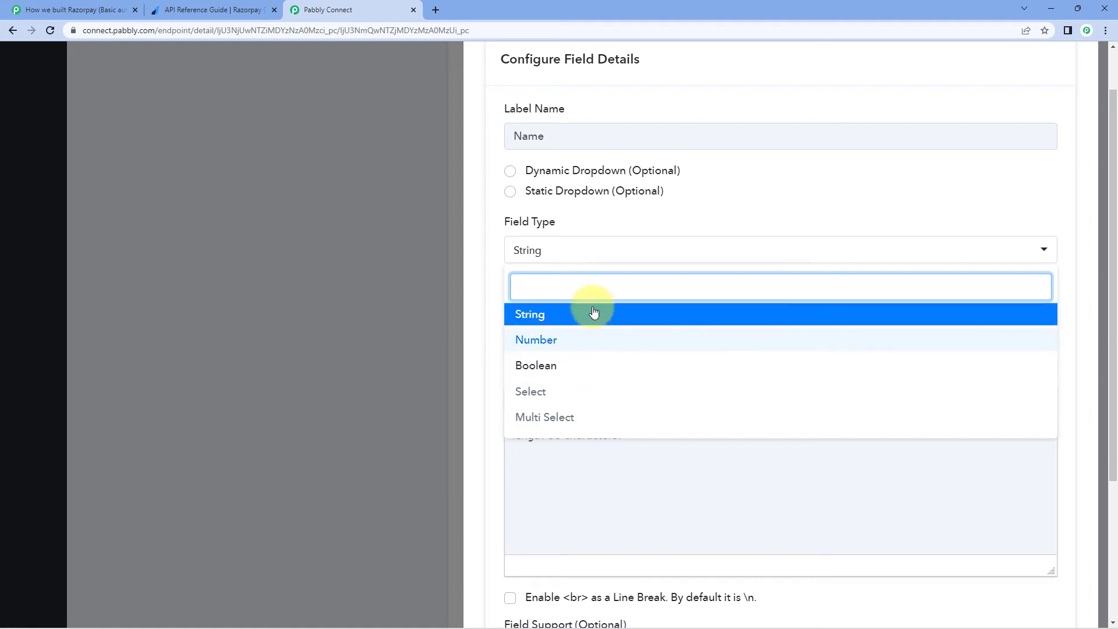
left_click(527, 311)
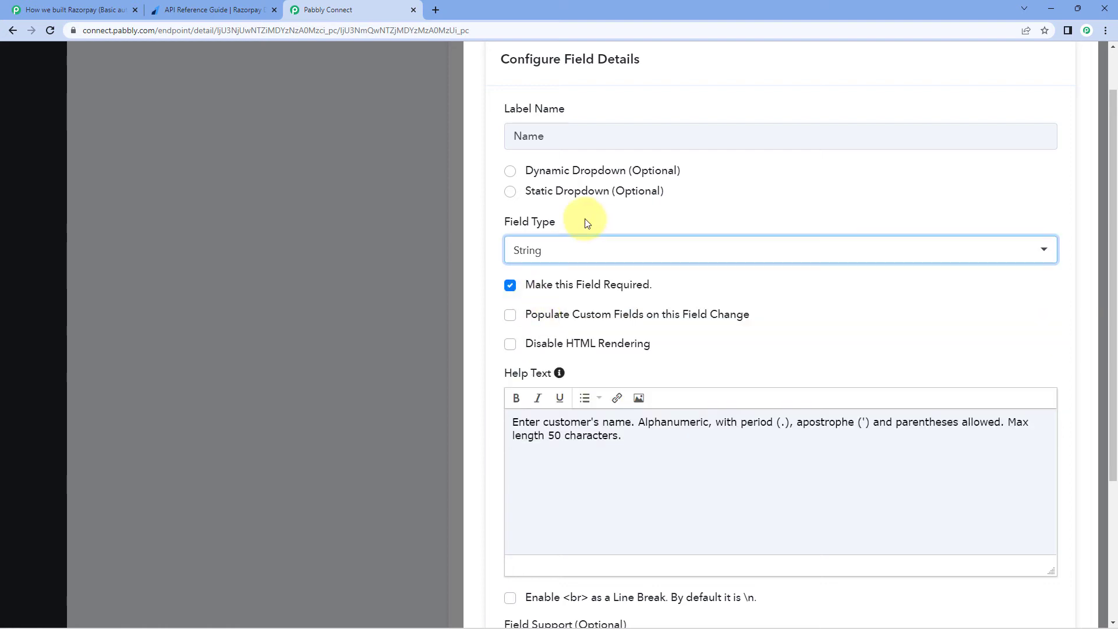
left_click(569, 231)
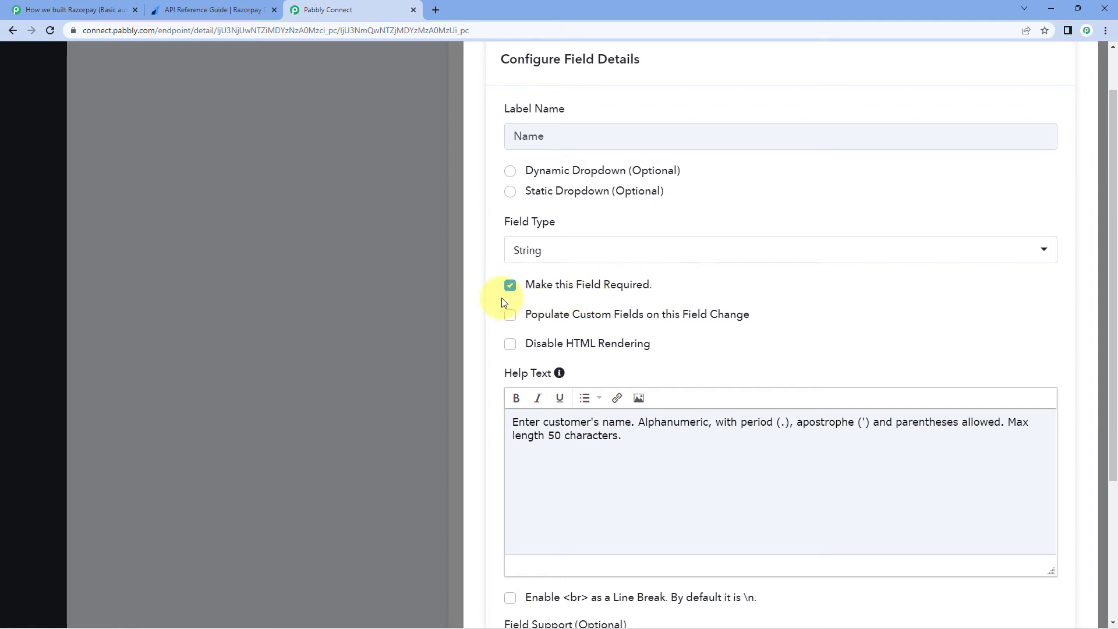
scroll(712, 292, "down", 1)
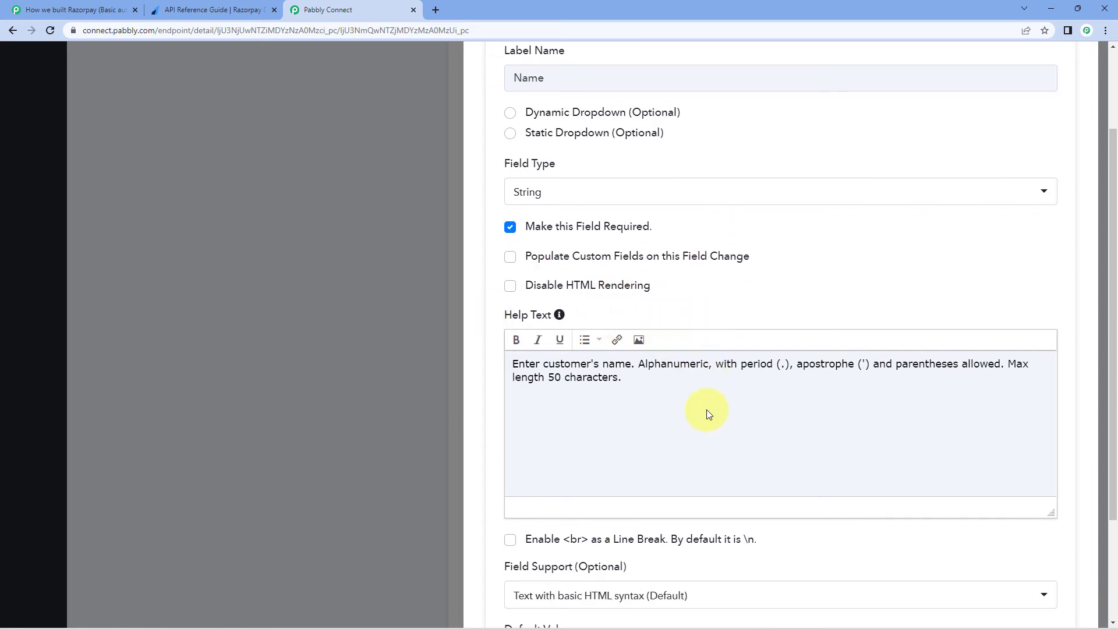
scroll(706, 395, "down", 3)
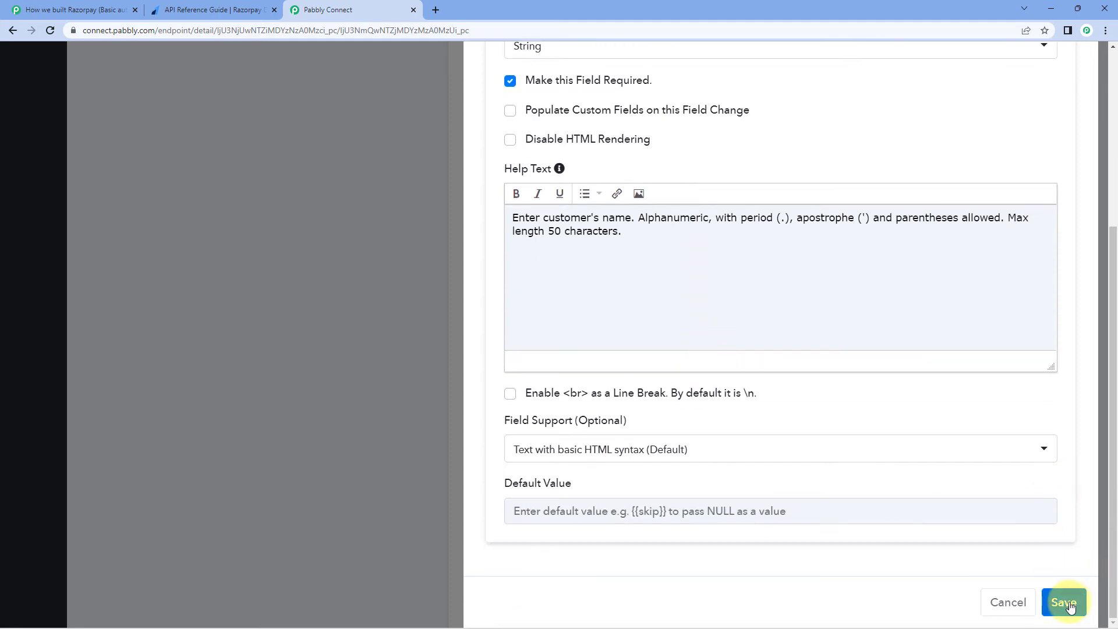
left_click(1064, 603)
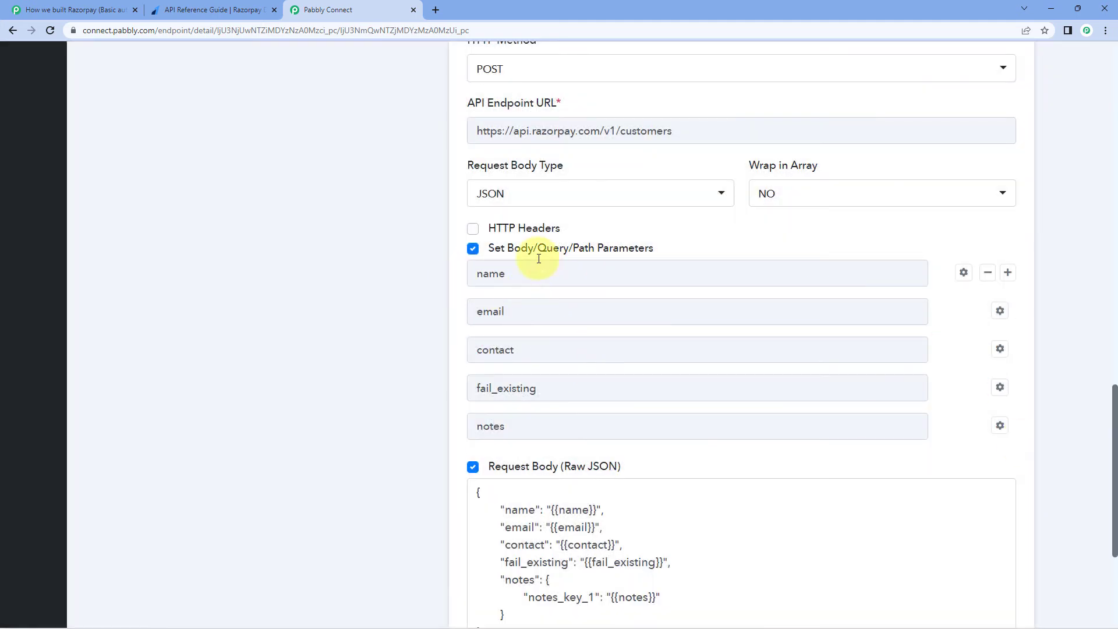
- Highlight the name, email, contact, fail_existing and notes parameter keys one after another to examine them
left_click_drag(517, 277, 464, 279)
left_click(432, 275)
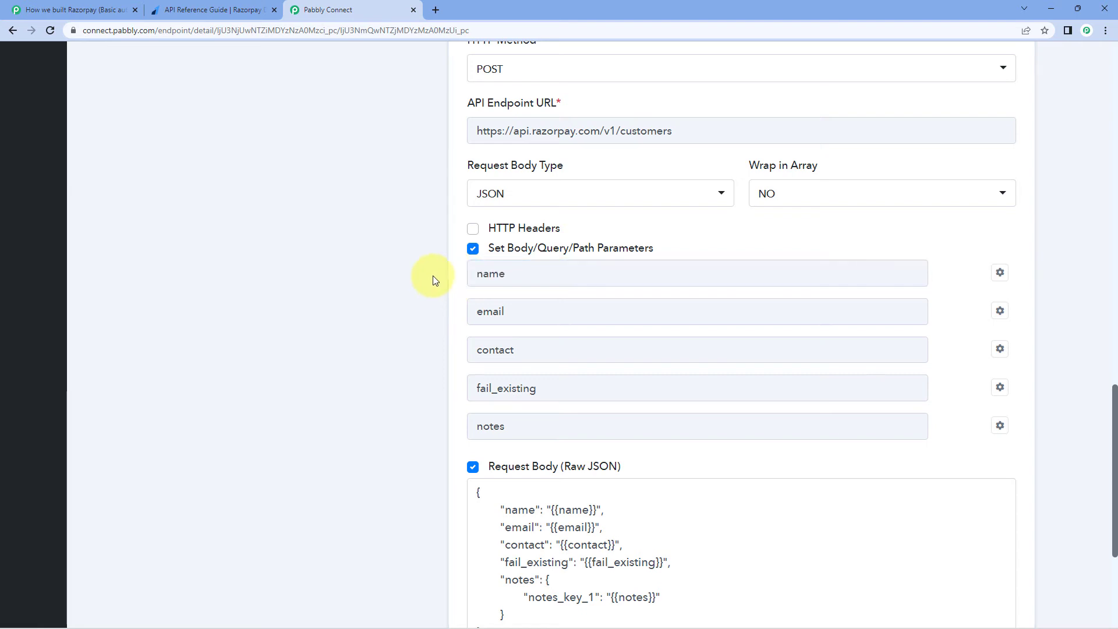
left_click(499, 310)
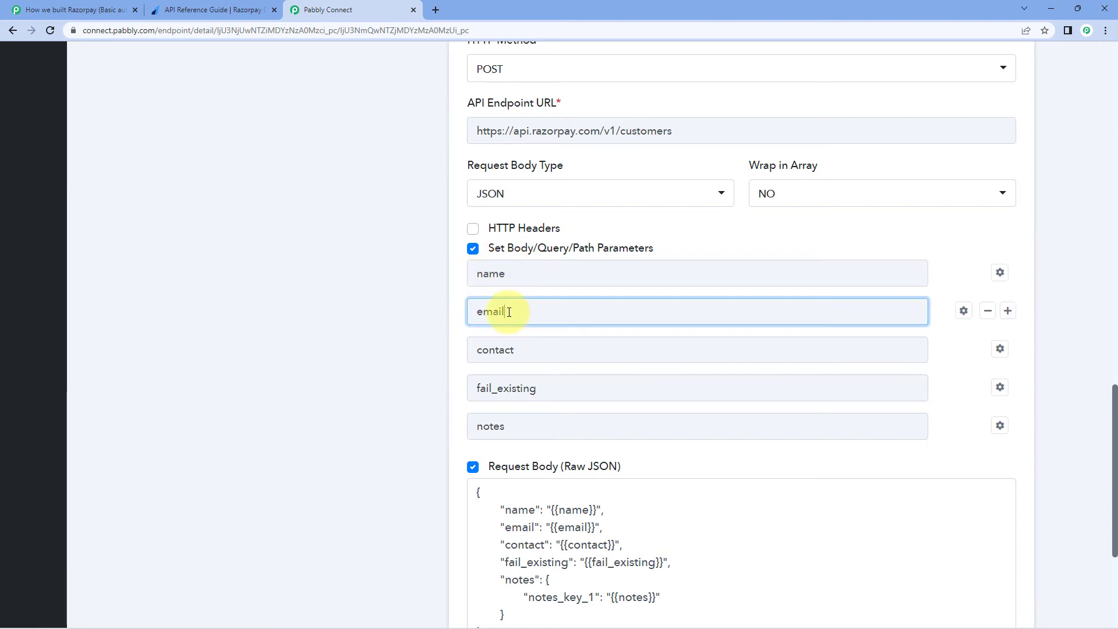
double_click(501, 311)
left_click(525, 346)
double_click(526, 347)
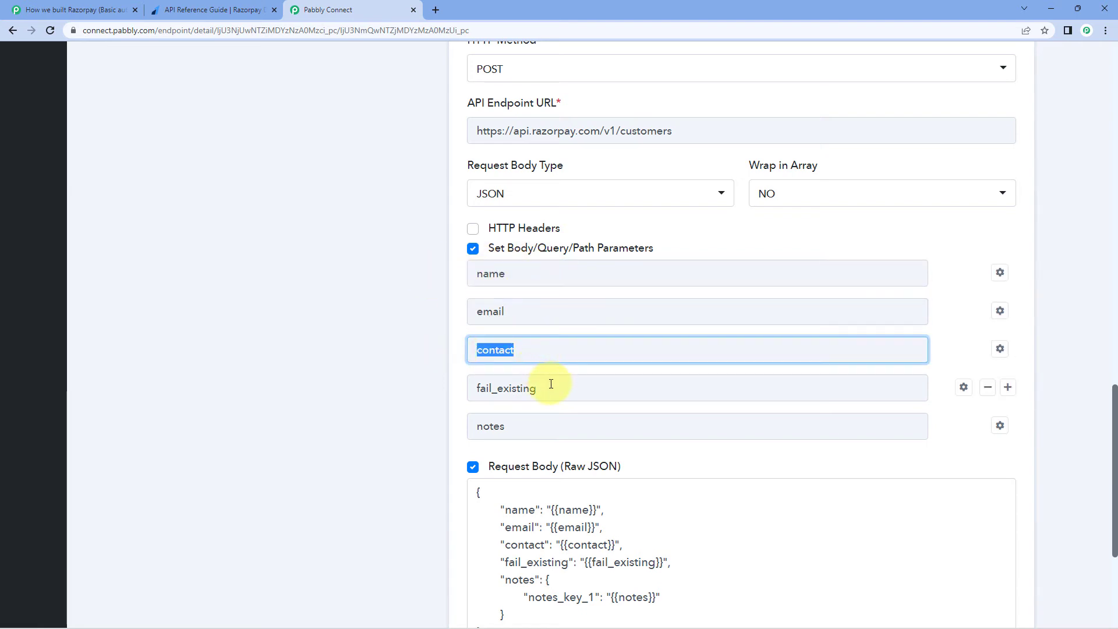
double_click(549, 385)
left_click(478, 425)
double_click(478, 424)
left_click(427, 412)
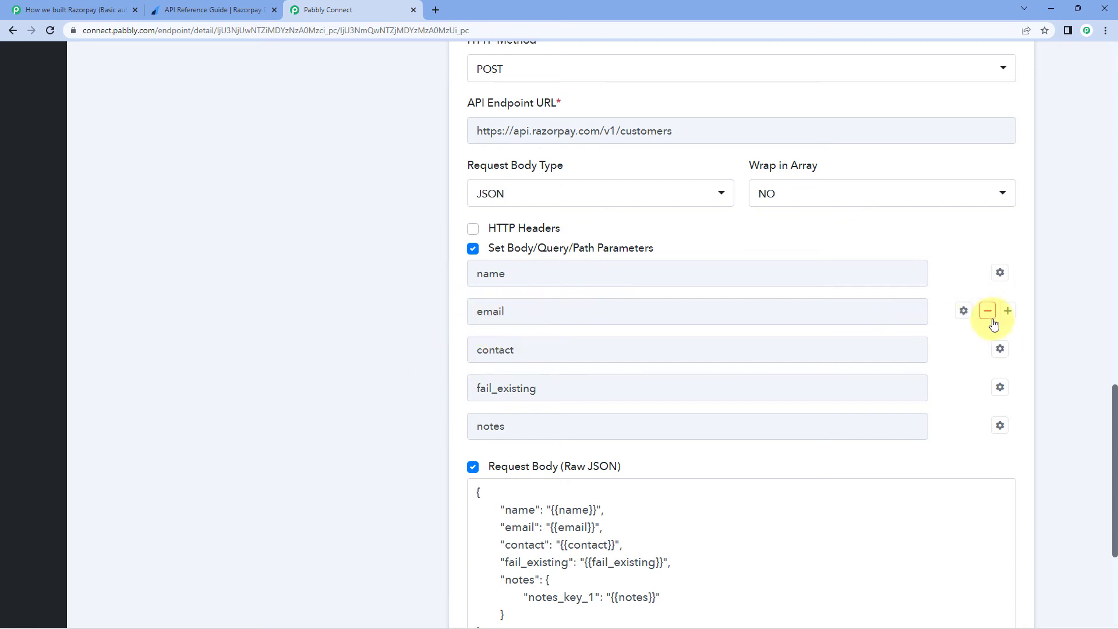
- Open the email parameter's field details, review its label, field type and help text, and save them
left_click(965, 311)
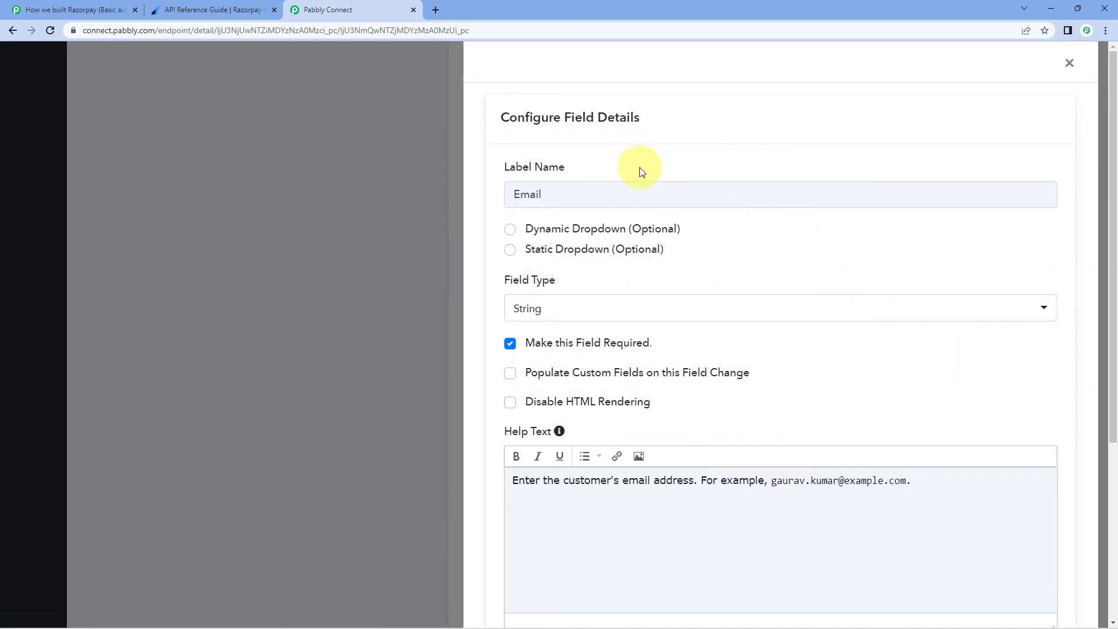
left_click_drag(530, 193, 619, 138)
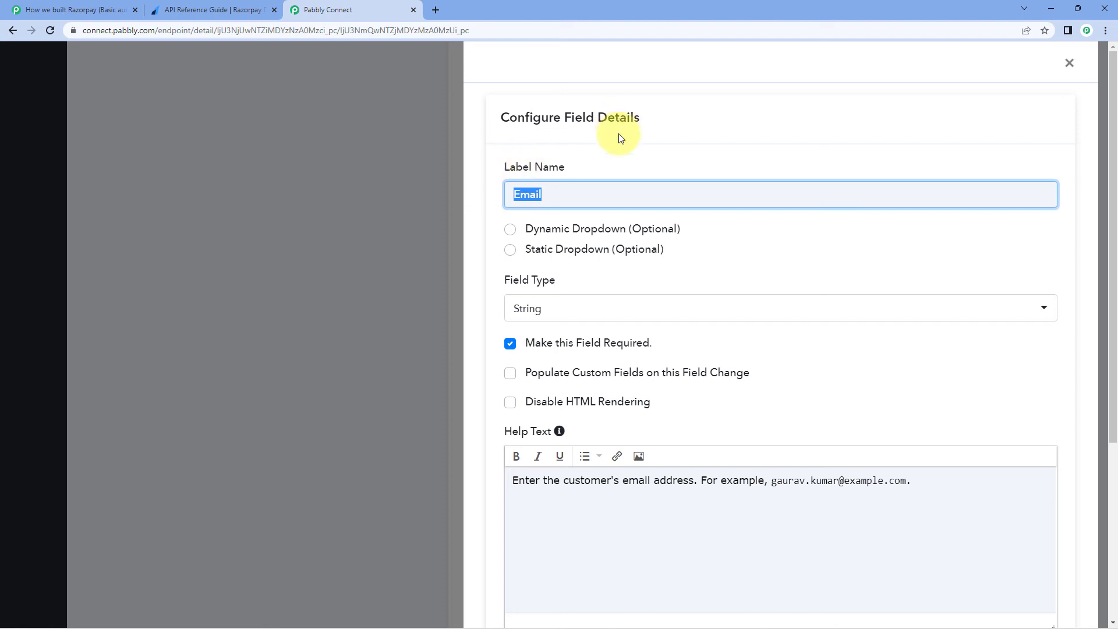
left_click(612, 149)
scroll(567, 204, "down", 1)
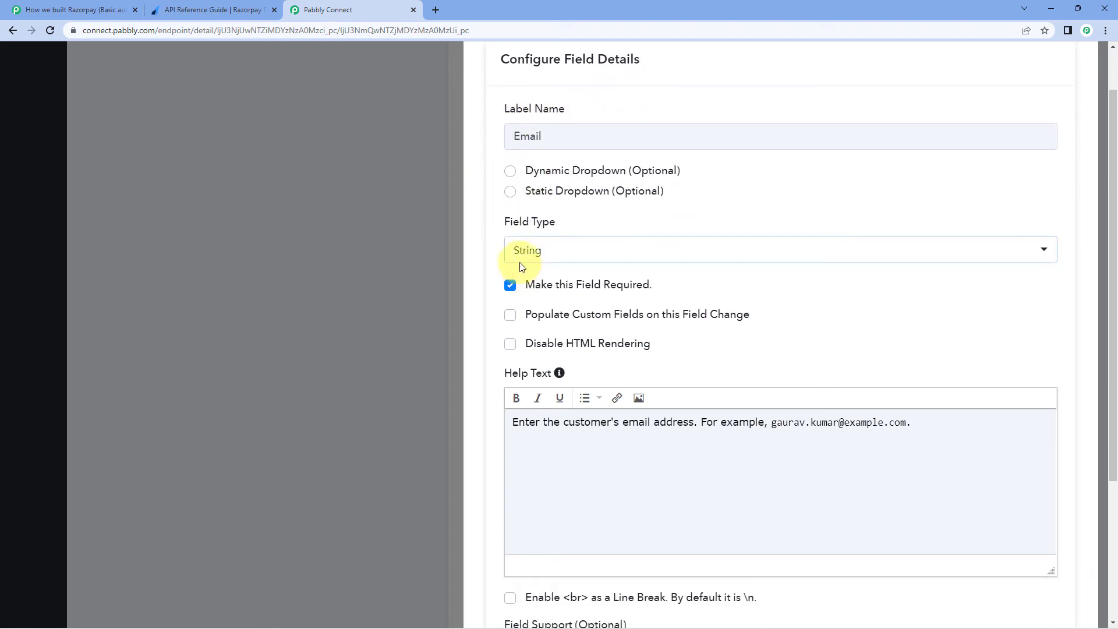
scroll(583, 288, "down", 1)
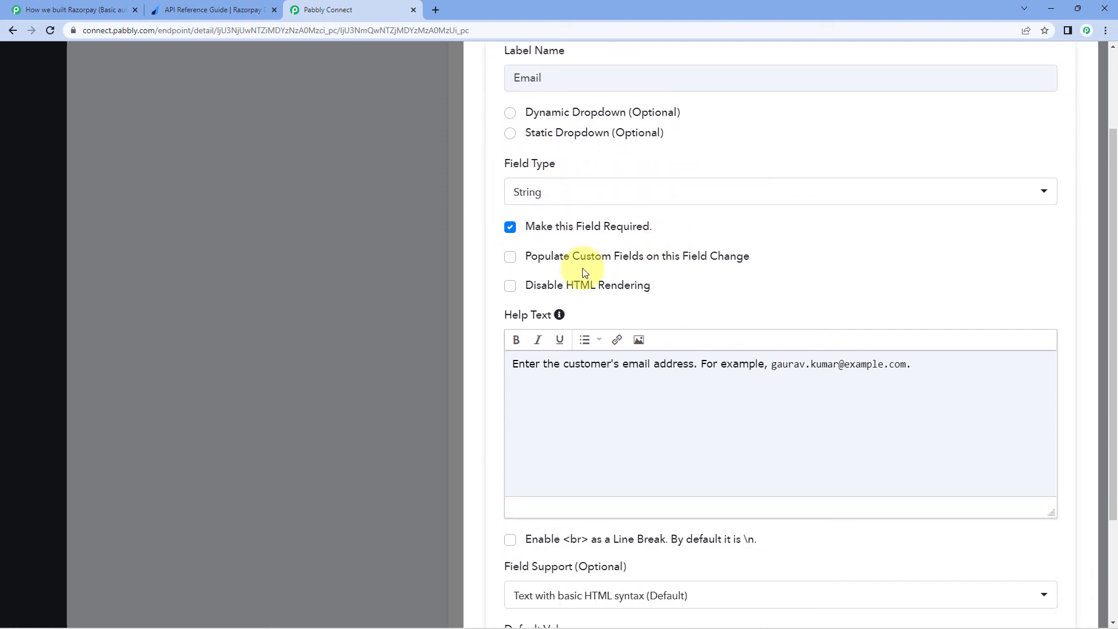
scroll(652, 373, "down", 1)
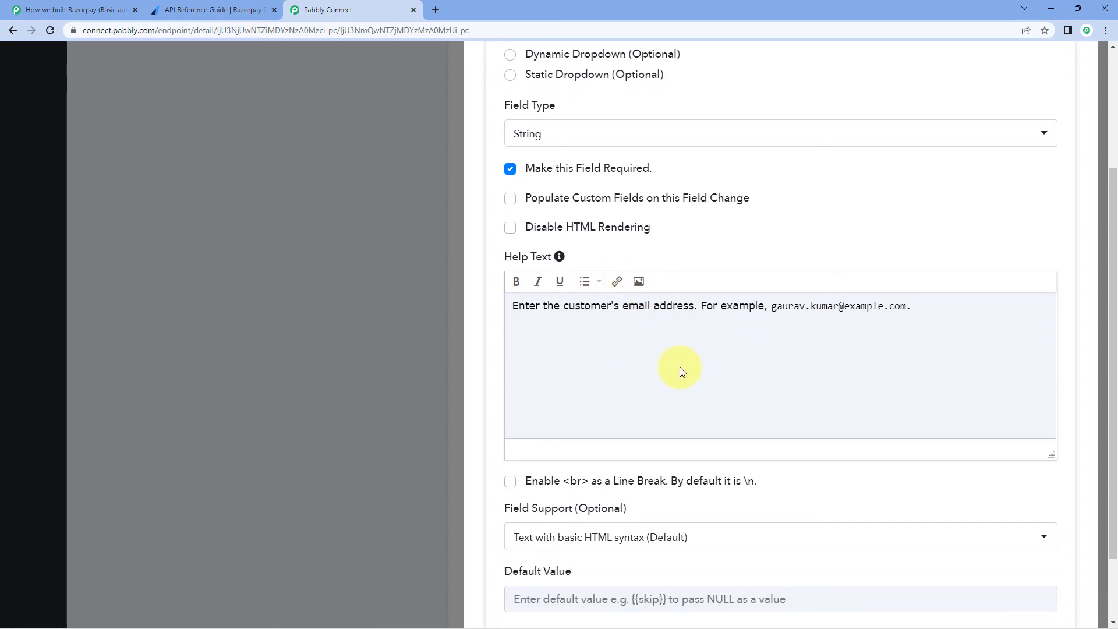
scroll(981, 526, "down", 1)
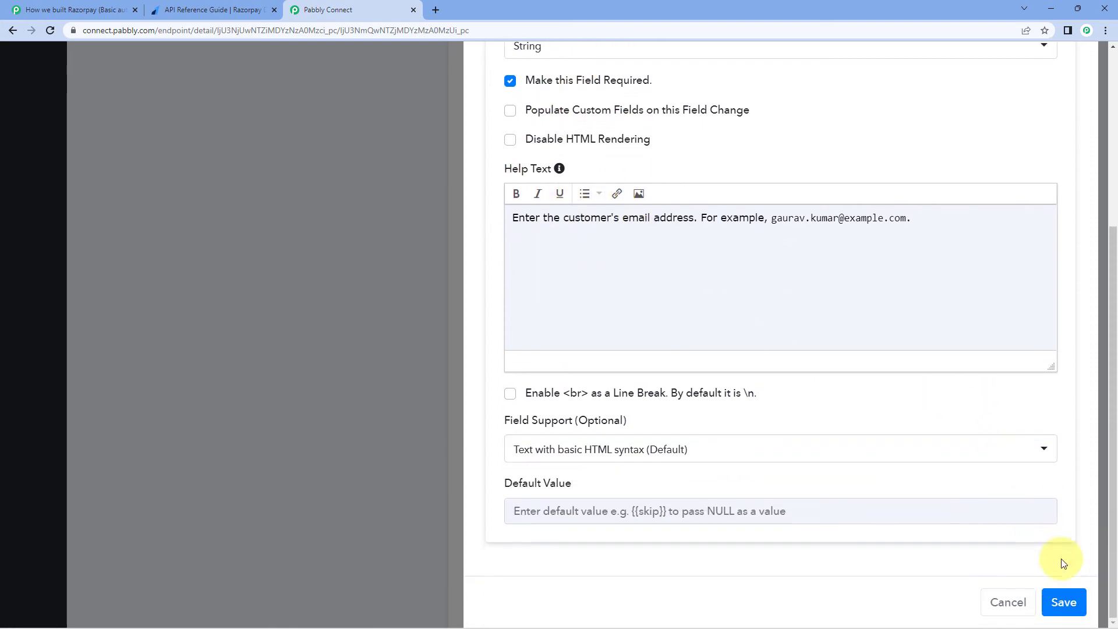
left_click(1058, 600)
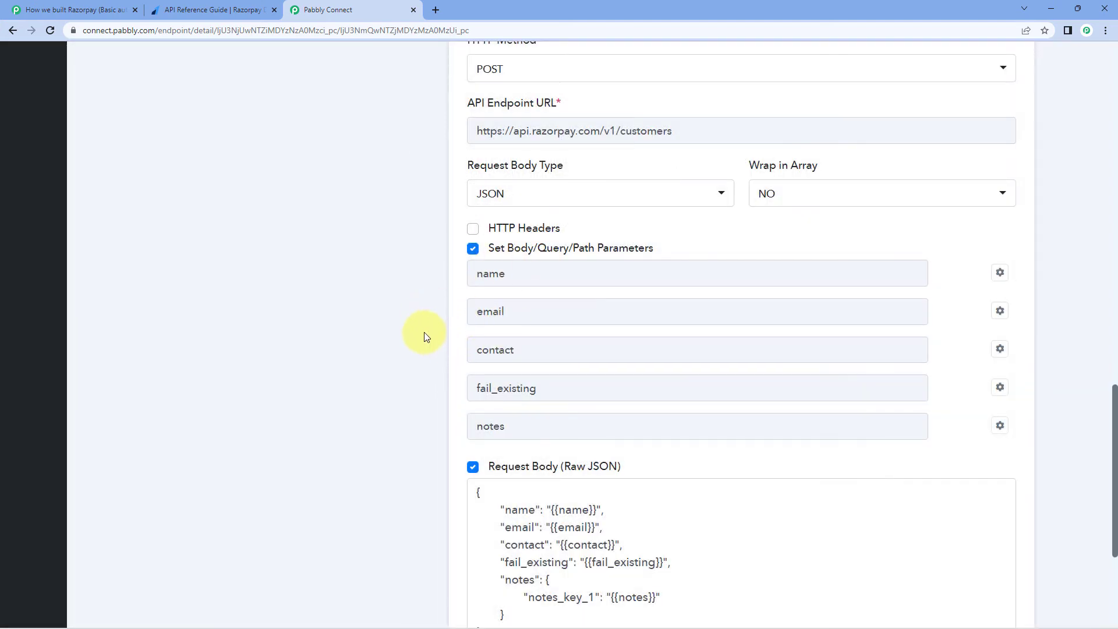
- Examine the raw JSON request body, highlighting its contents and how the email key maps to the {{email}} variable
scroll(439, 340, "down", 3)
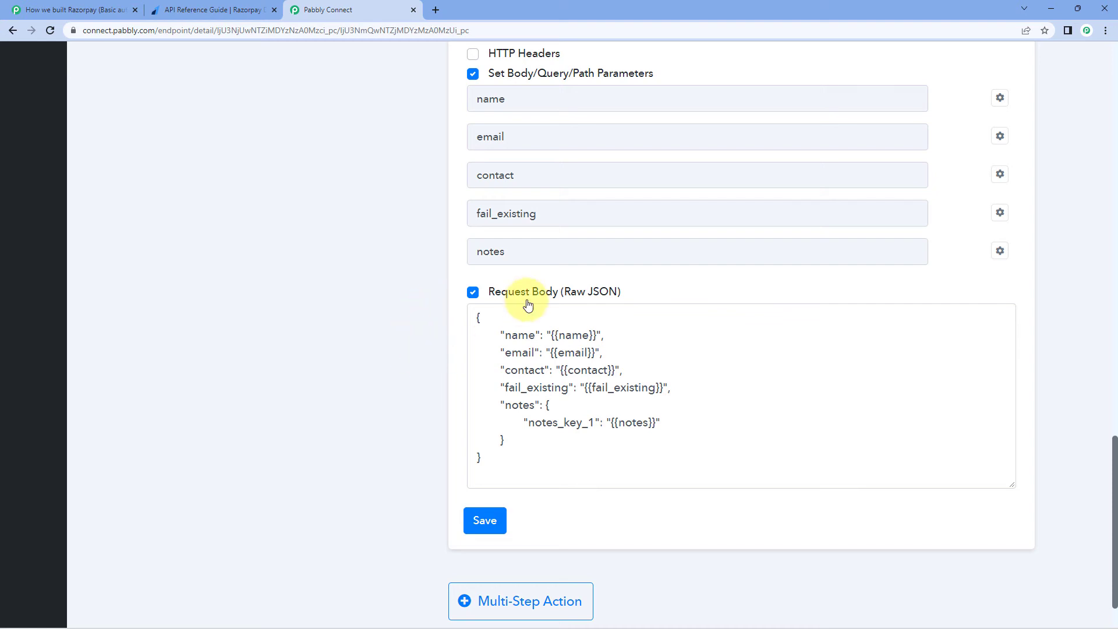
left_click_drag(482, 319, 654, 439)
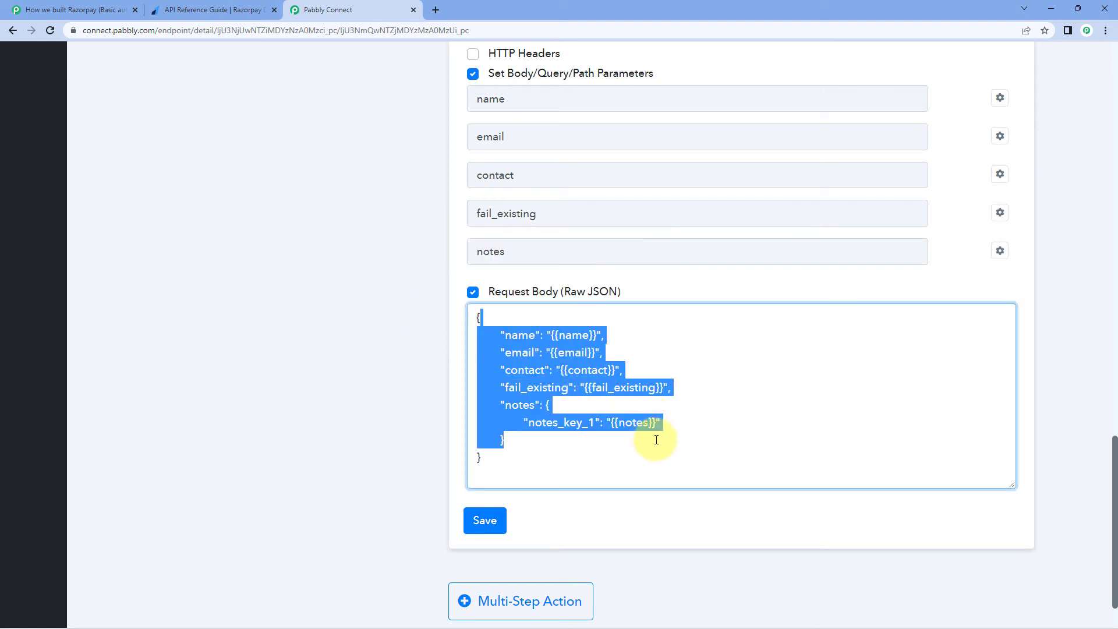
key("Right")
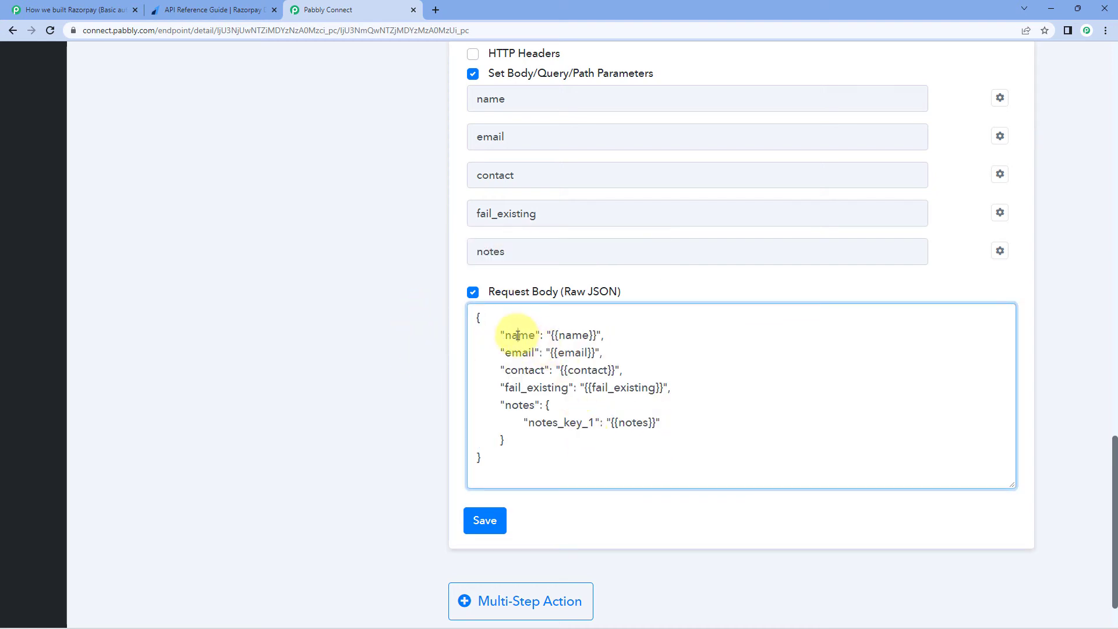
left_click(583, 336)
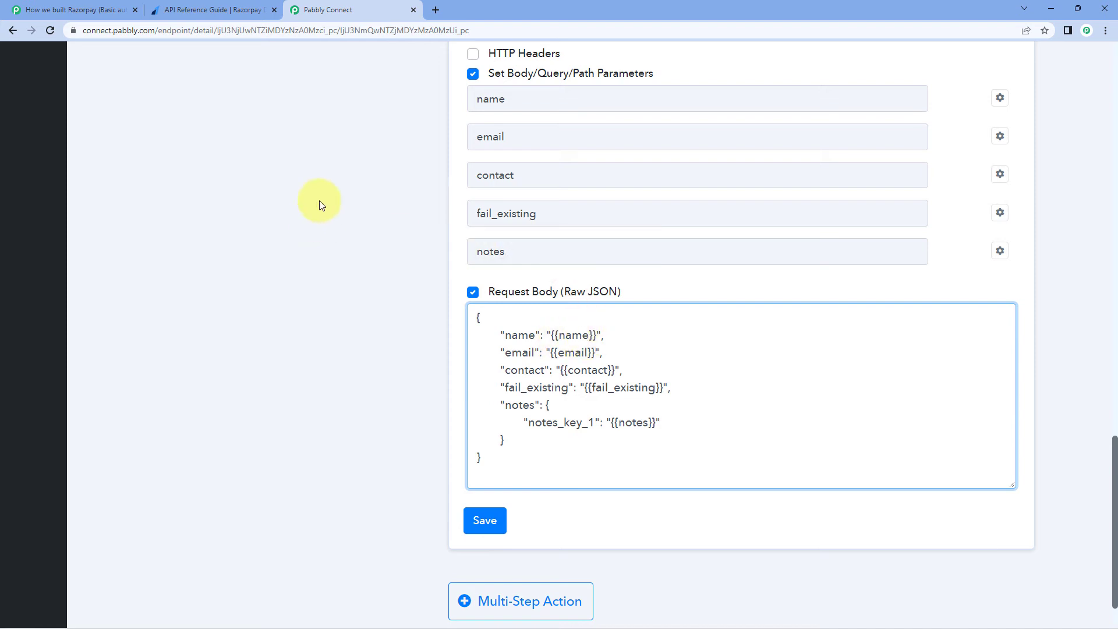
double_click(524, 352)
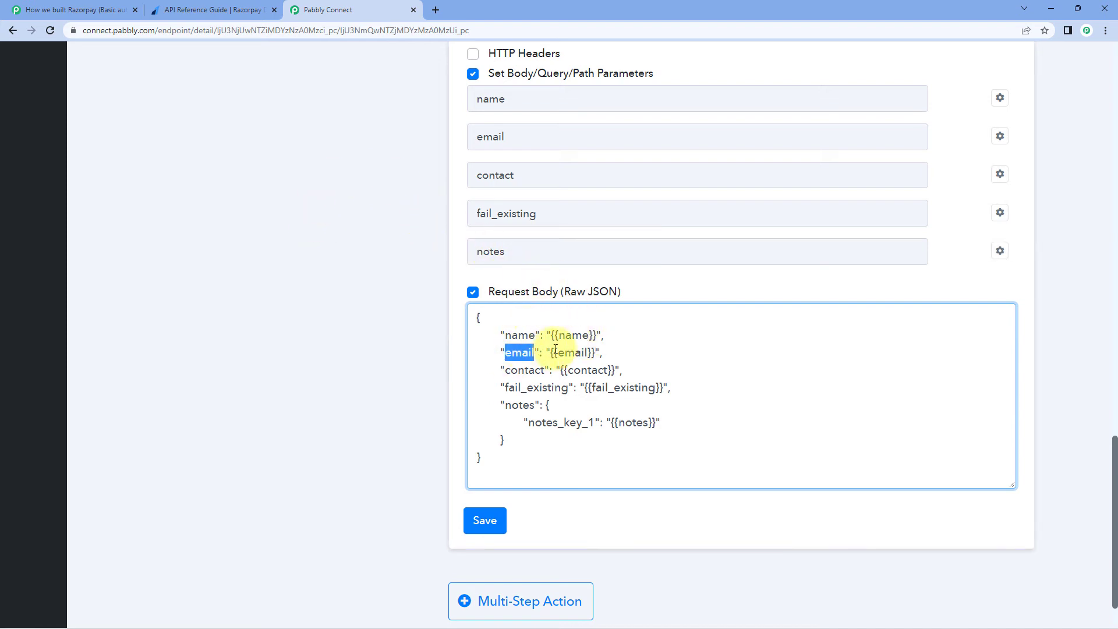
double_click(574, 353)
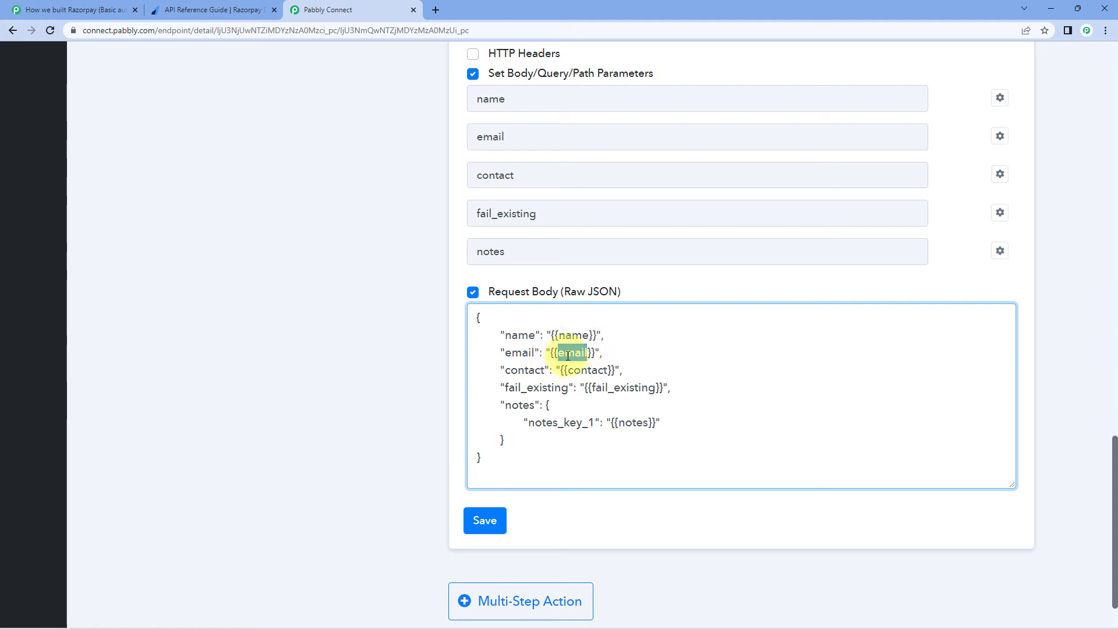
left_click(441, 333)
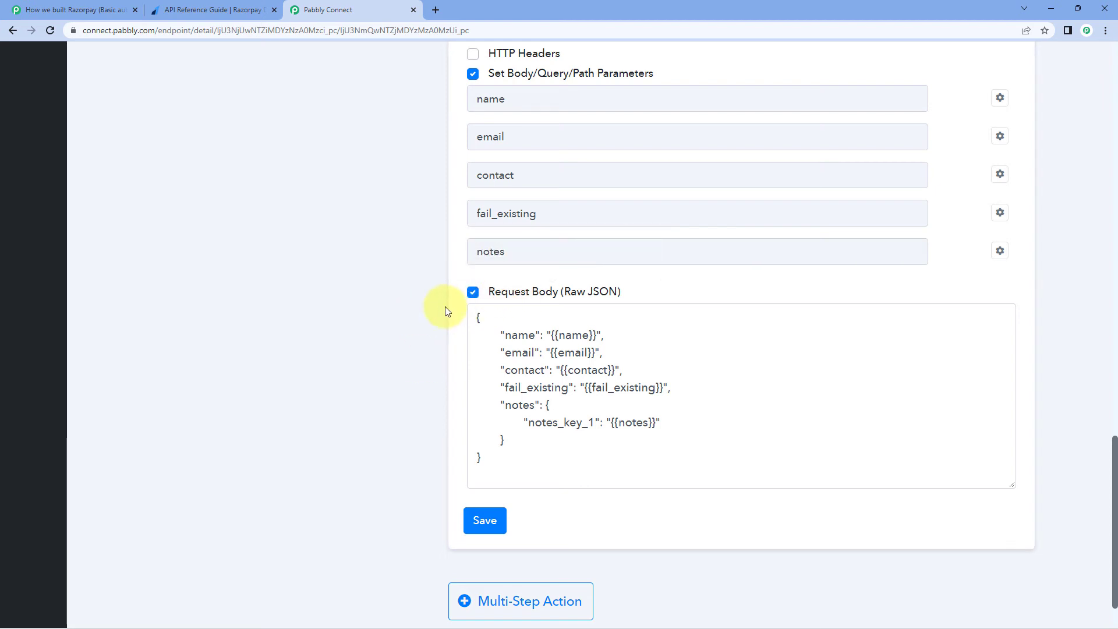
- Save the Create Customer action's API configuration and return to the start of its action details
scroll(448, 408, "down", 2)
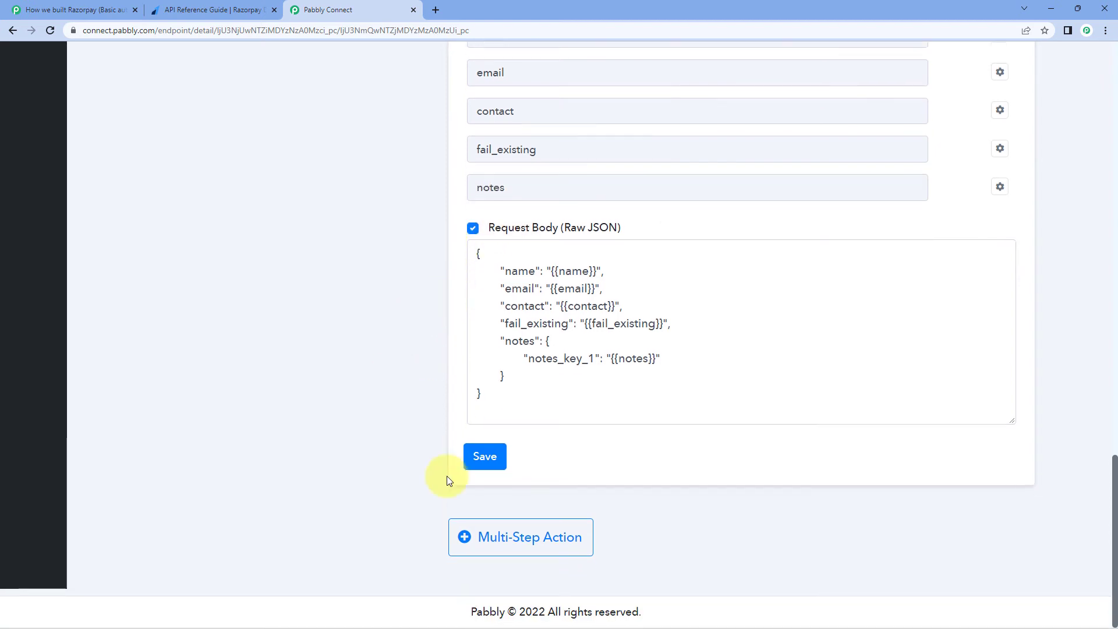
left_click(485, 457)
left_click(527, 400)
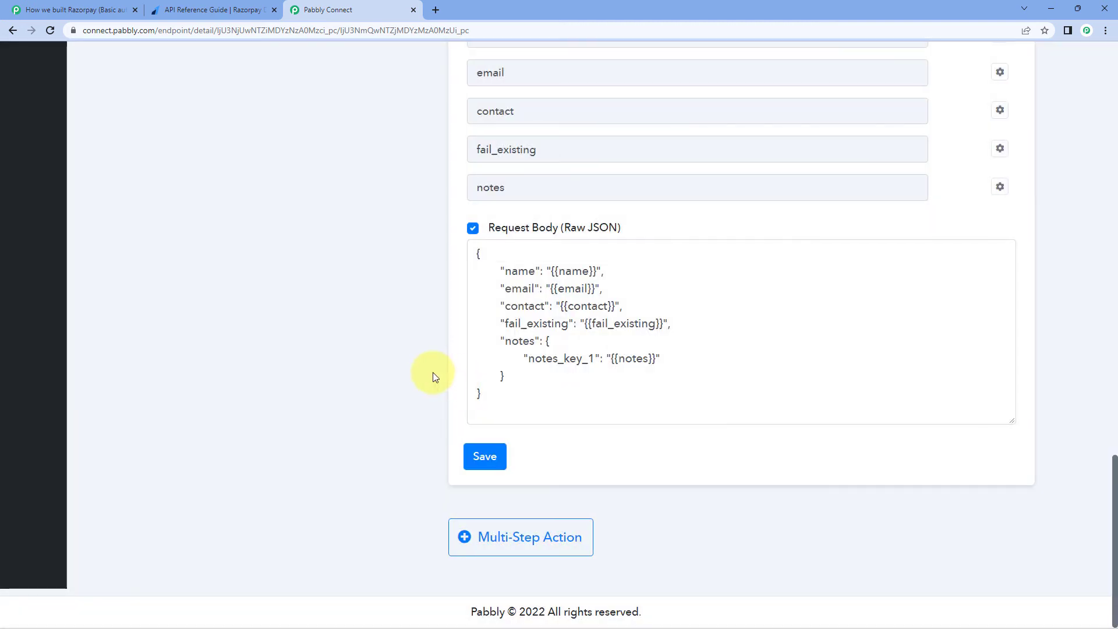
scroll(410, 389, "up", 2)
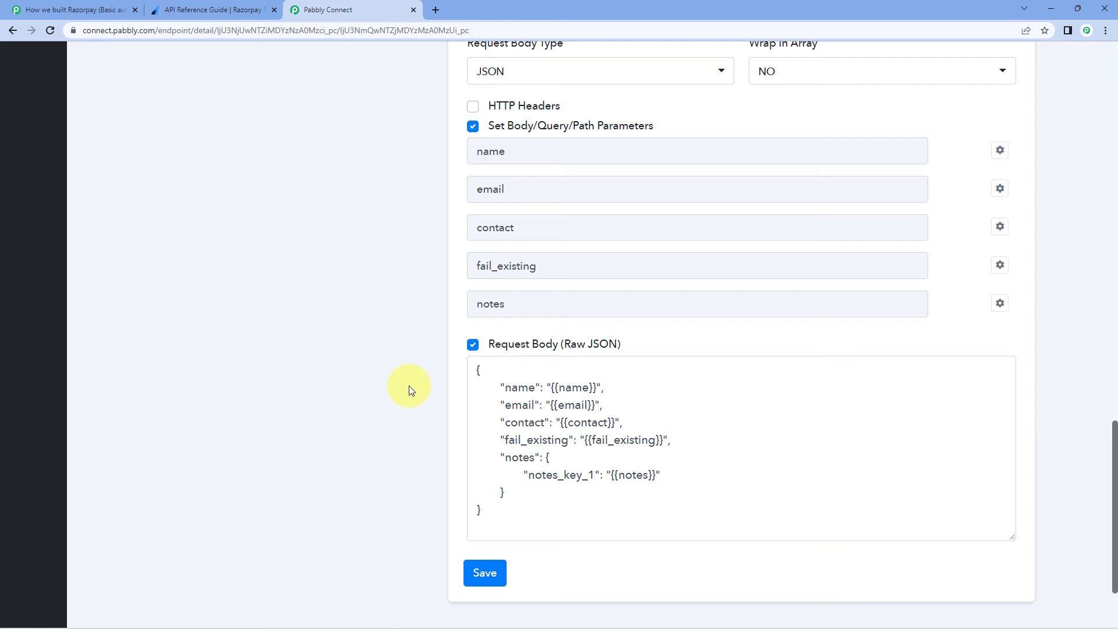
scroll(413, 277, "up", 12)
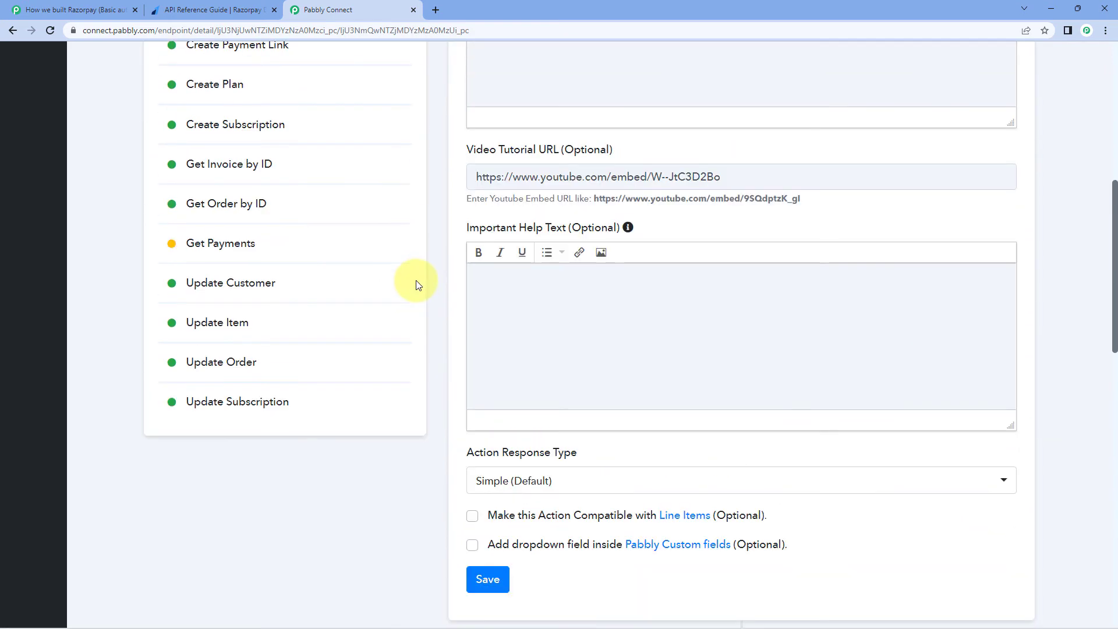
scroll(416, 280, "up", 8)
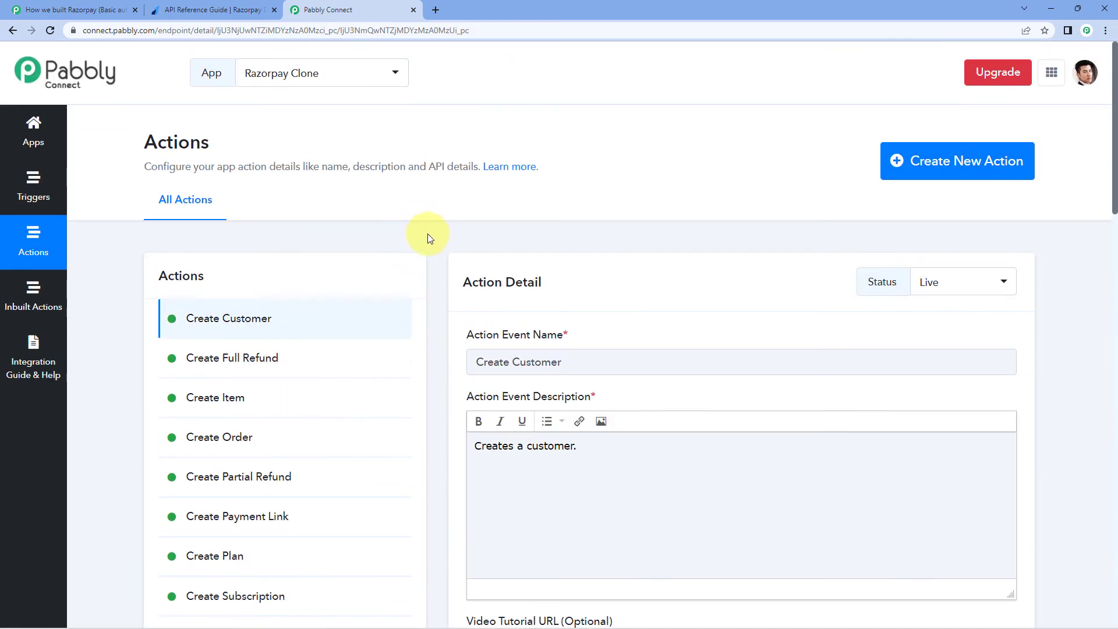
- Open the Pabbly Connect dashboard in a new browser tab and create a workflow named Demo
left_click(438, 11)
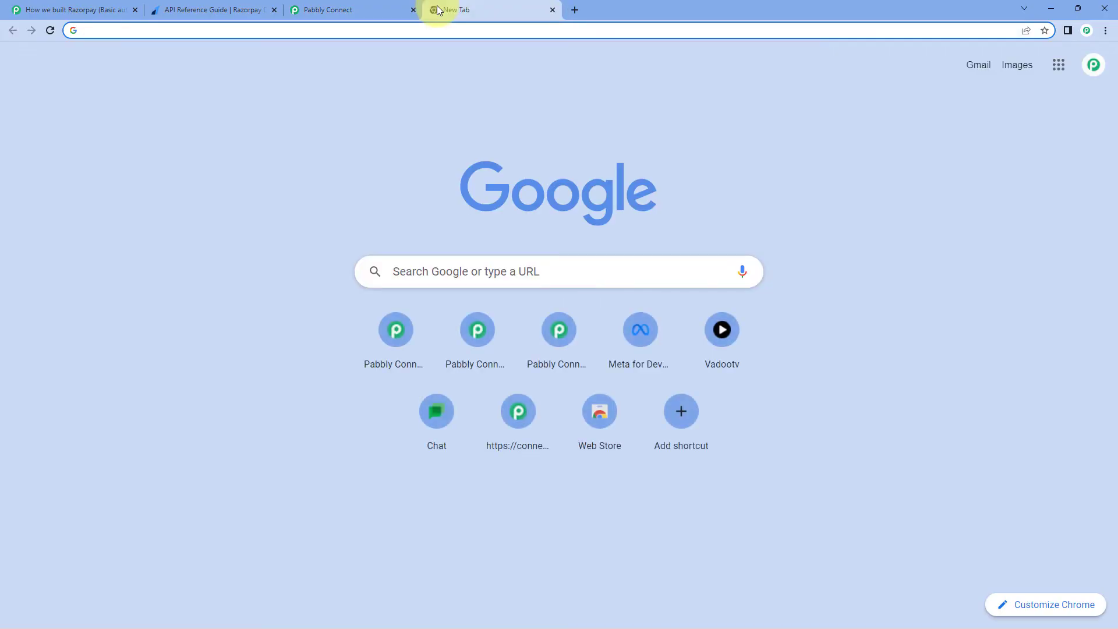
type("co")
key("Return")
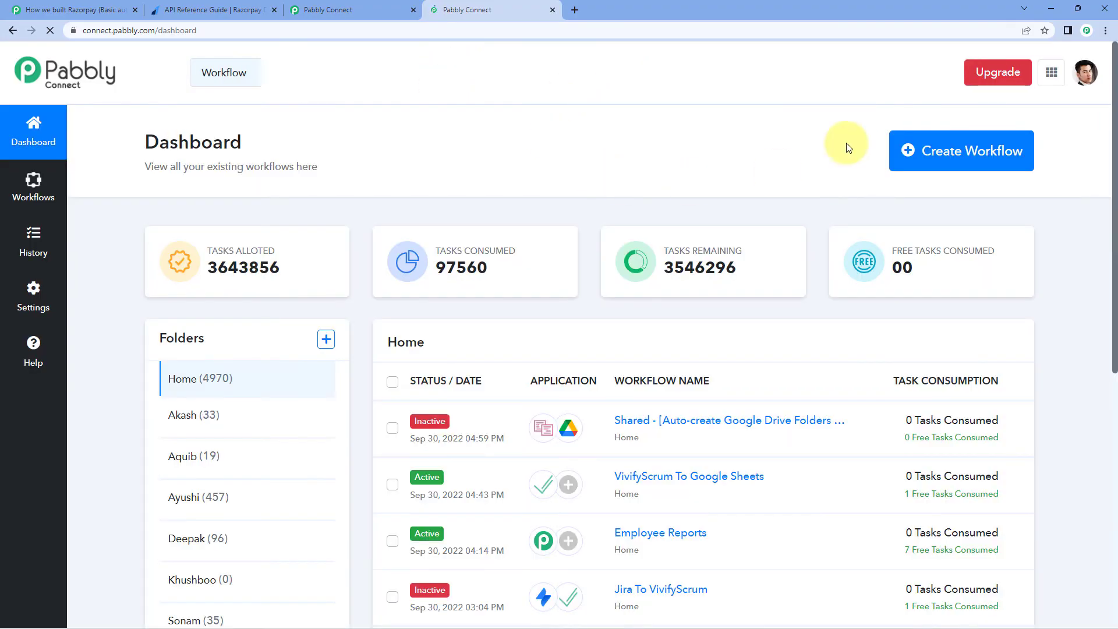
left_click(951, 140)
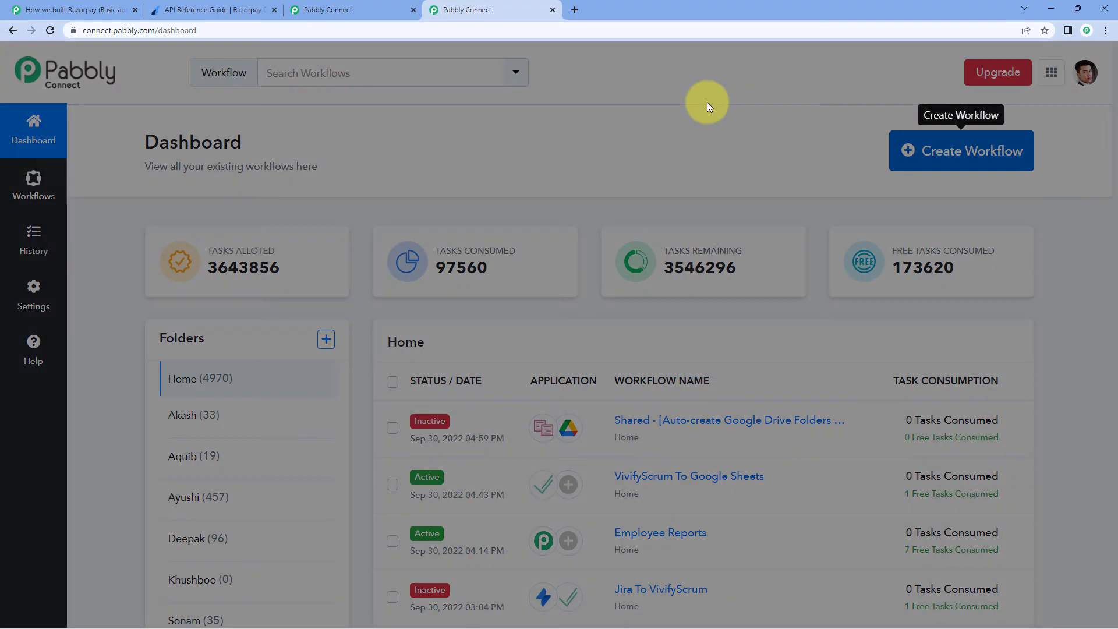
type("Dem")
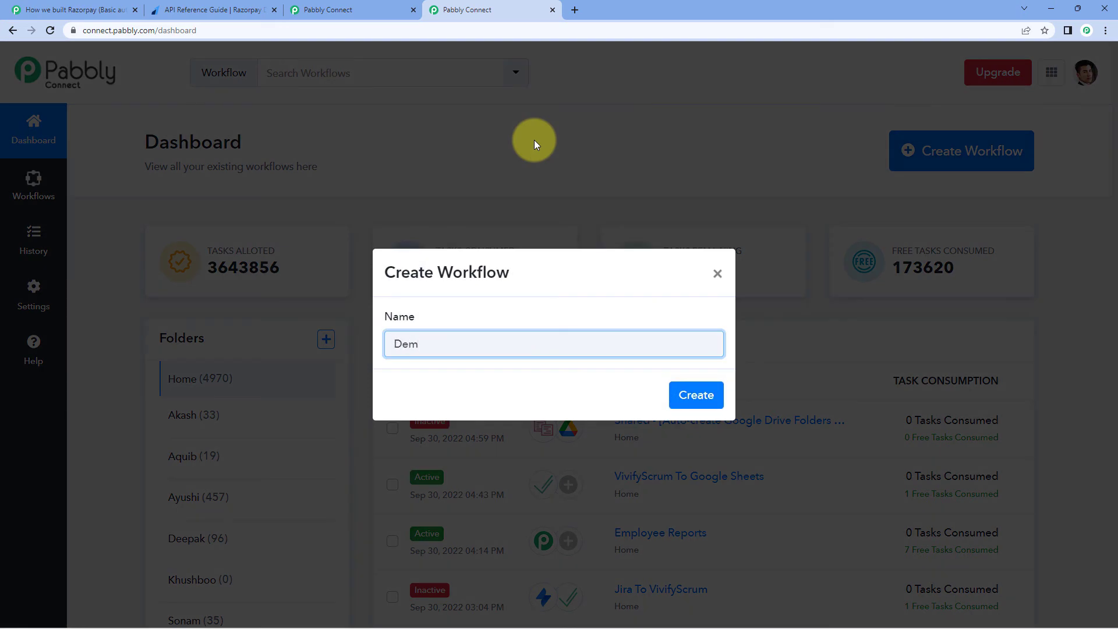
type("o")
key("Return")
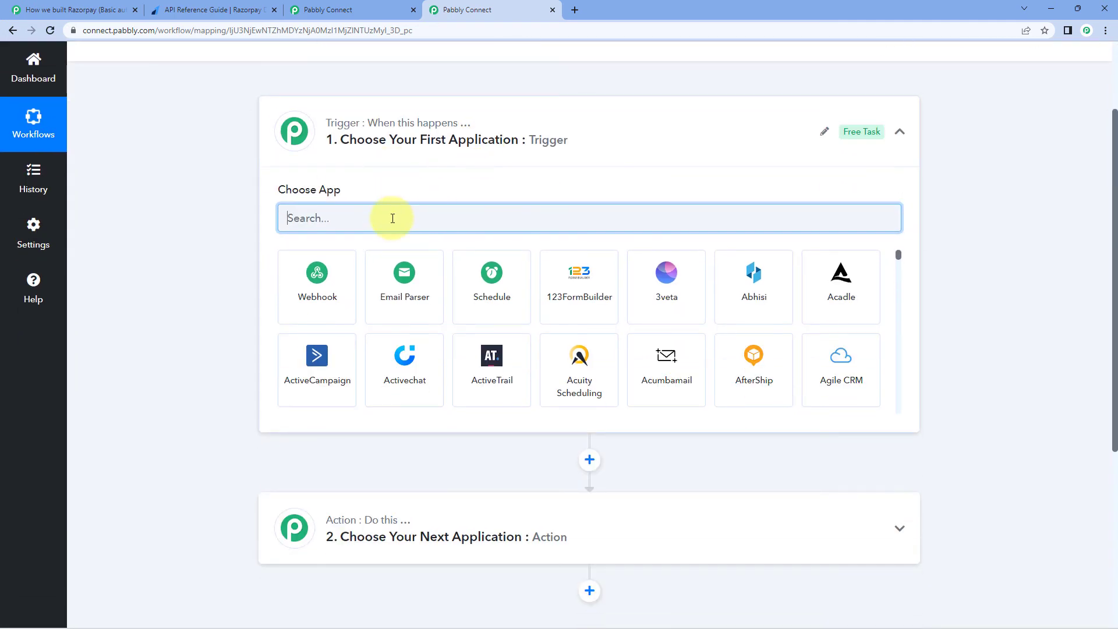
- Search for Razo, check the app name in the app configuration, and choose Razorpay Clone (Private) as the trigger app
type("Ra")
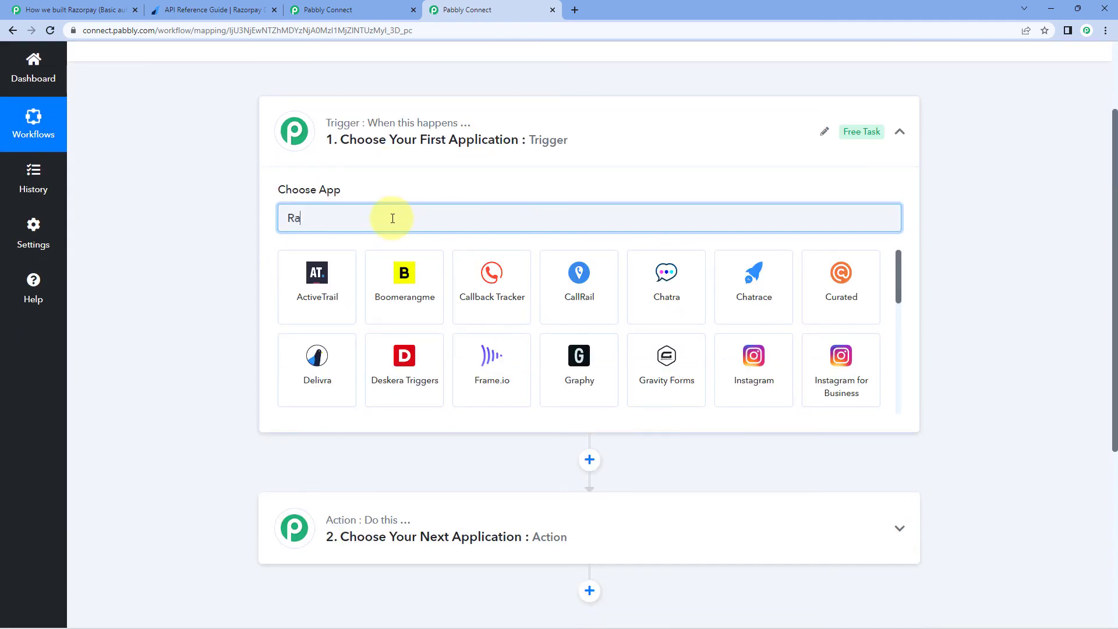
type("zo")
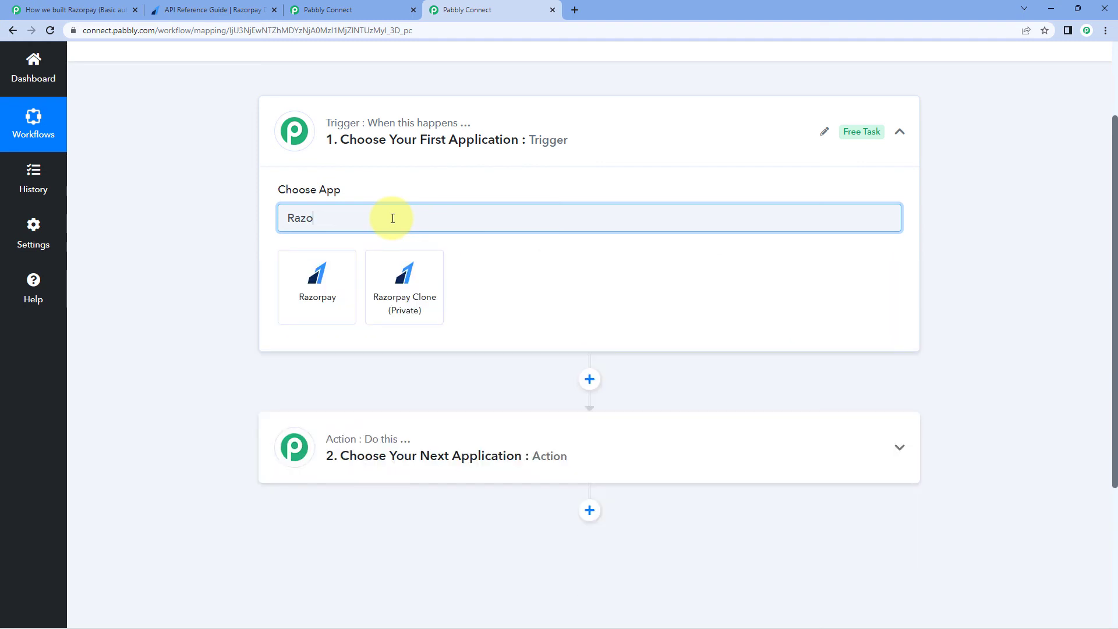
left_click(400, 6)
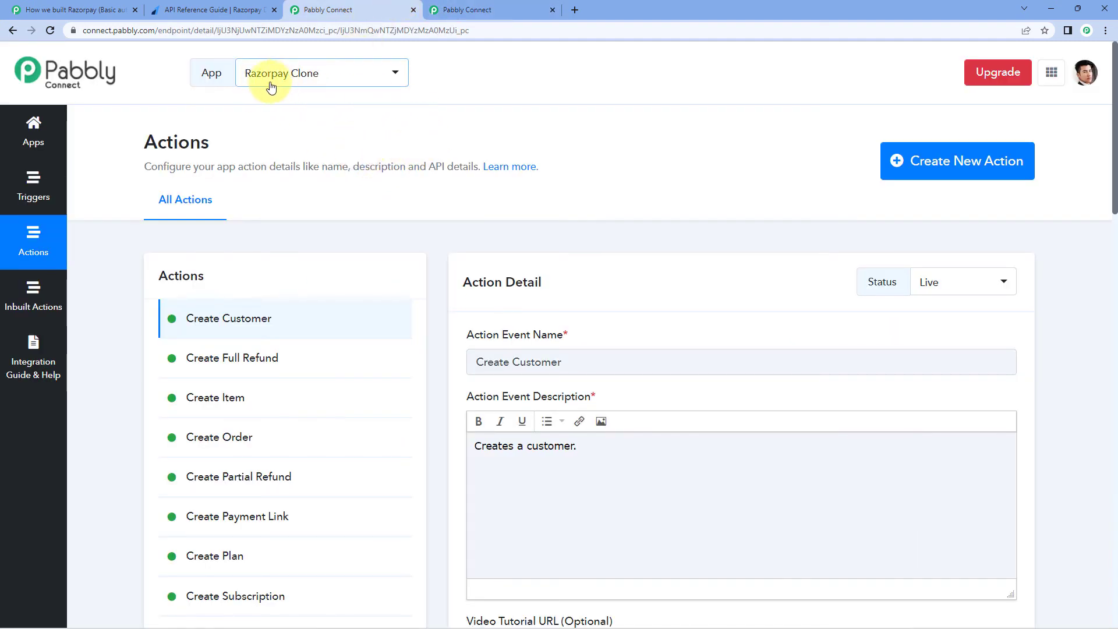
left_click(518, 6)
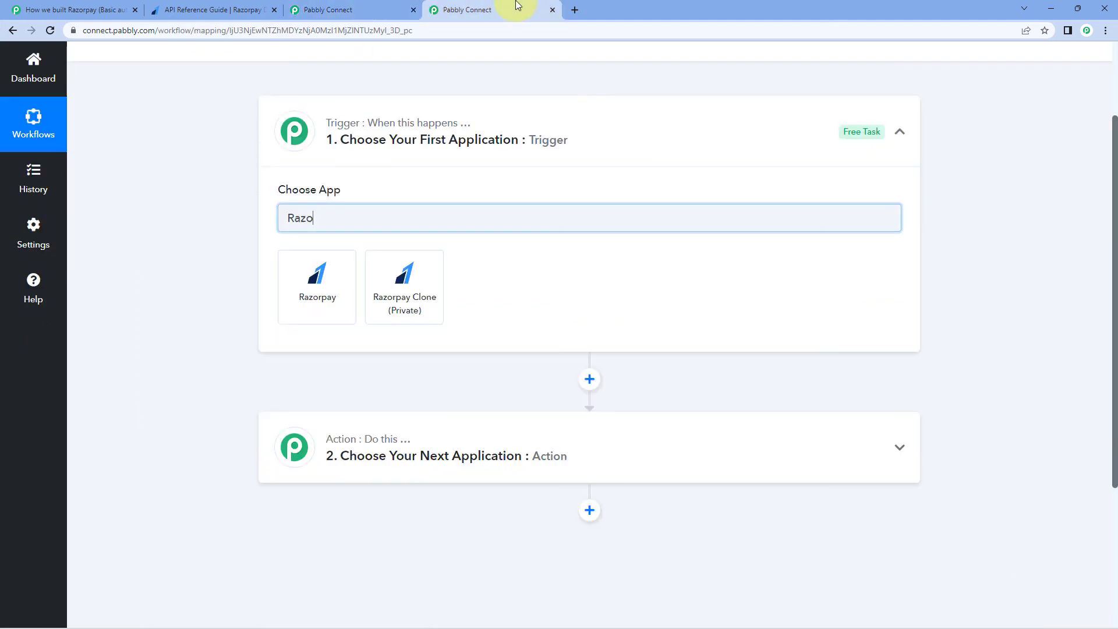
left_click(424, 280)
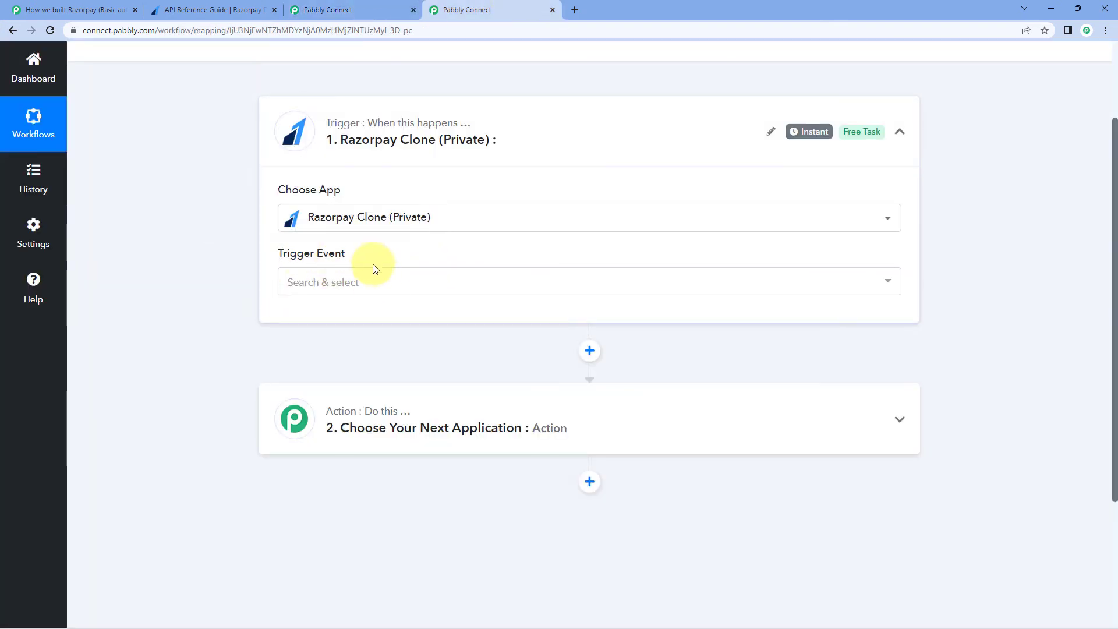
- Set the trigger event to Payment Captured
left_click(367, 282)
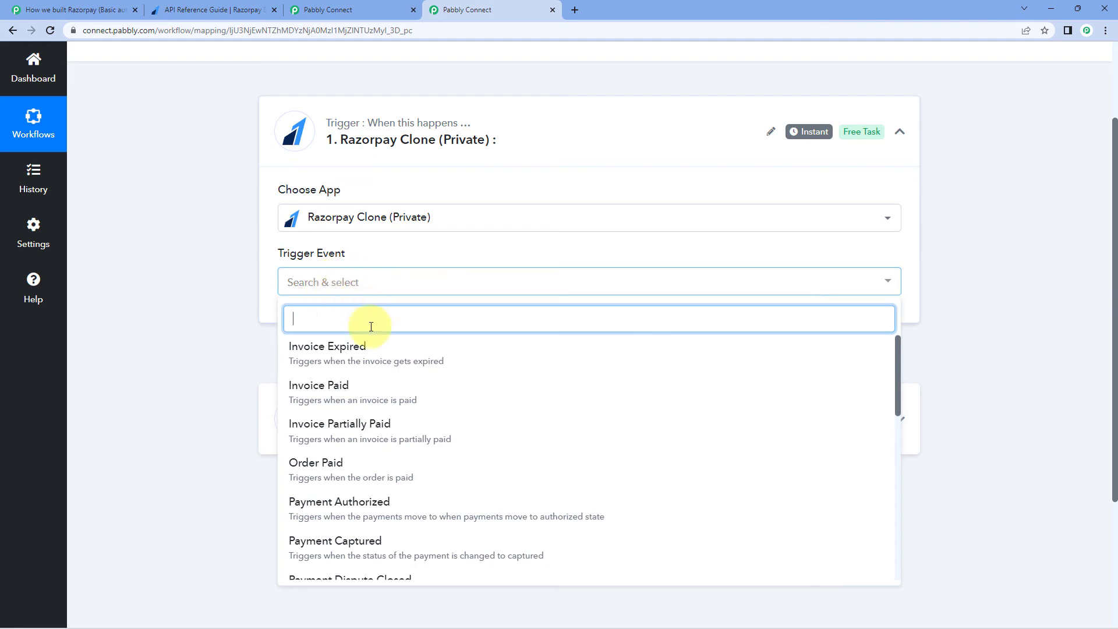
scroll(288, 303, "down", 3)
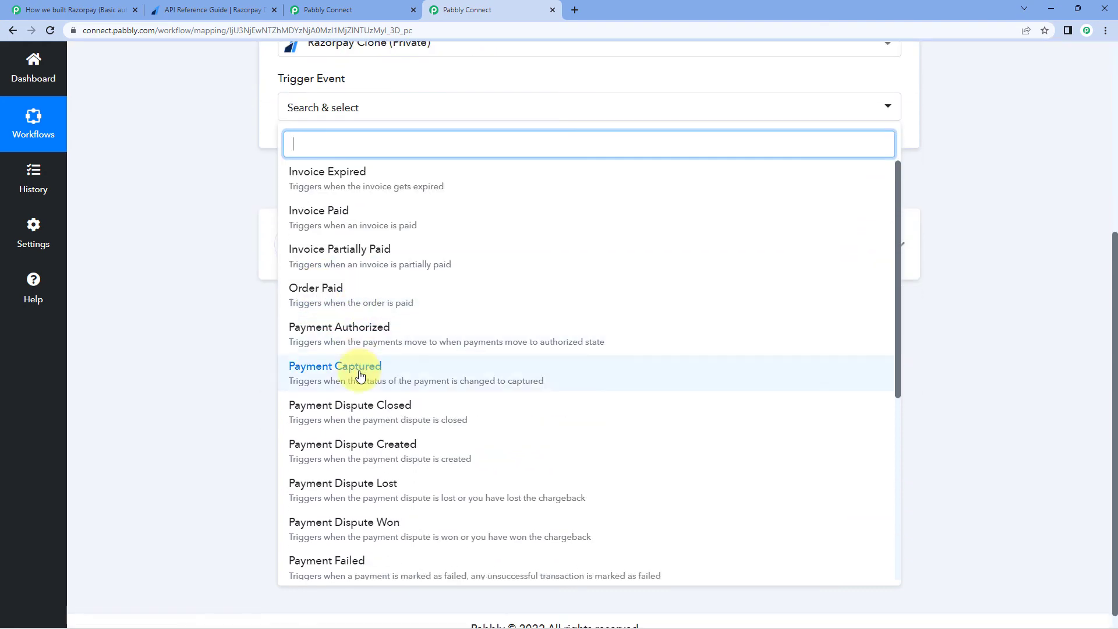
left_click(396, 373)
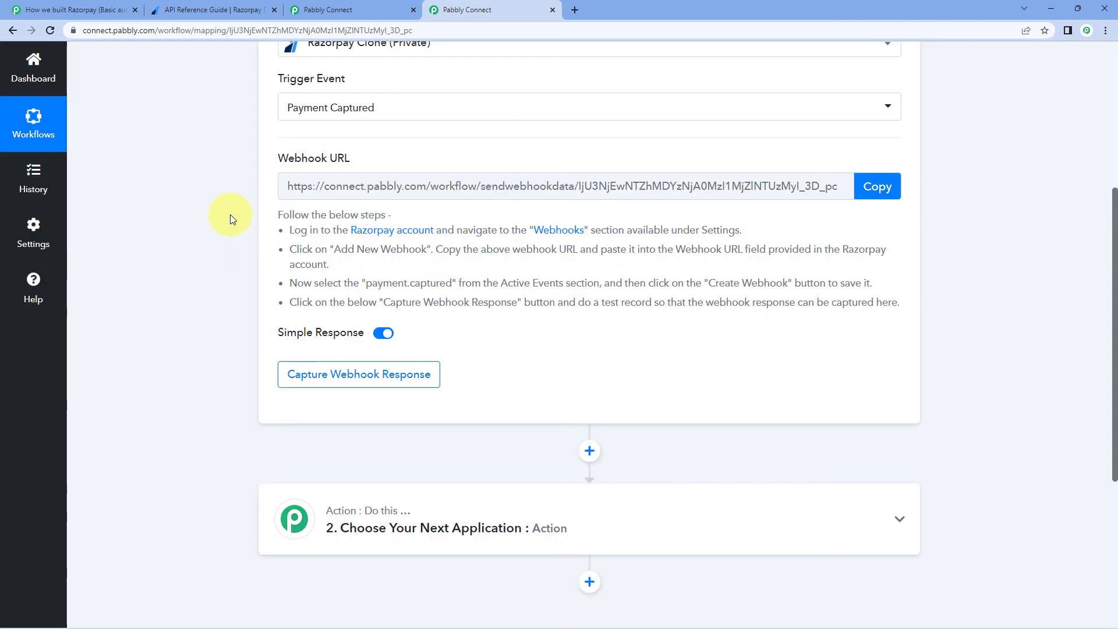
- Examine the trigger's webhook URL section, highlighting its setup instructions
scroll(227, 218, "up", 2)
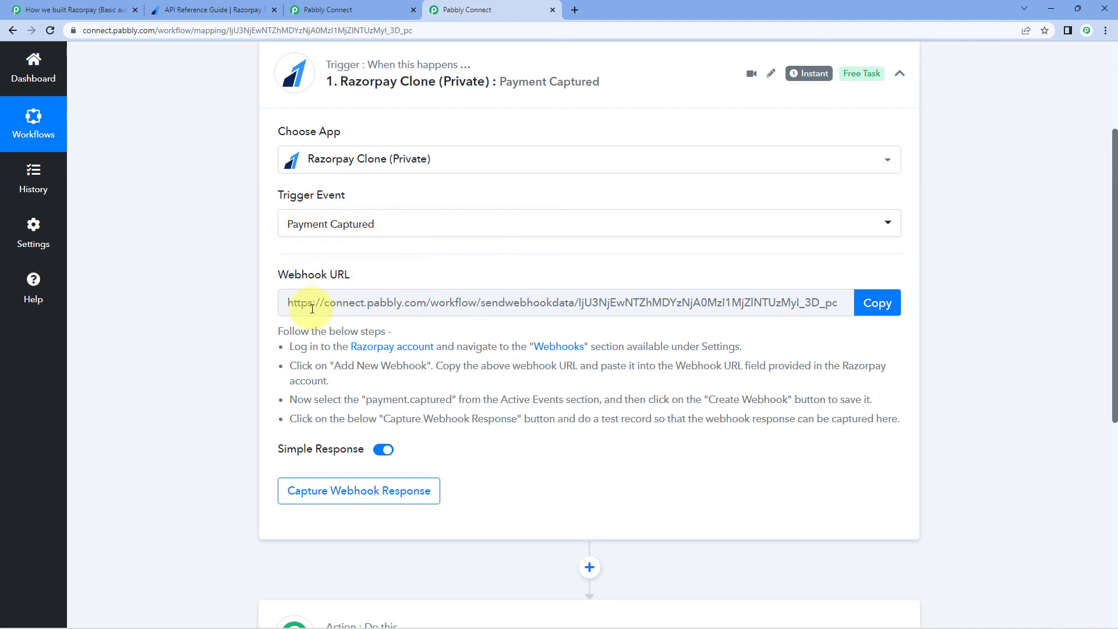
left_click_drag(276, 329, 907, 422)
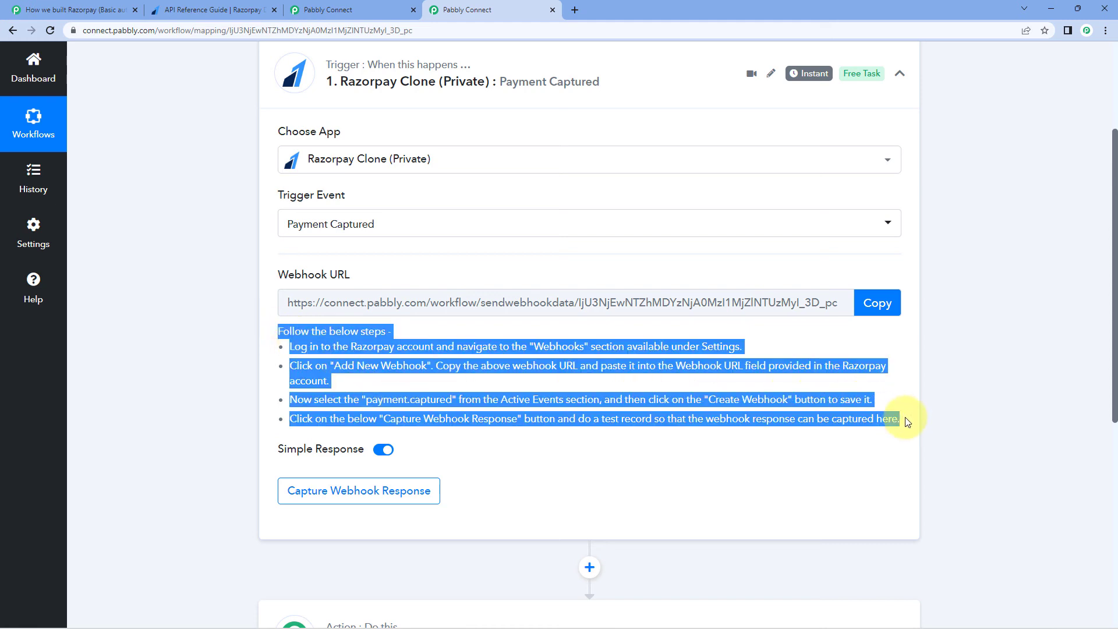
left_click(752, 338)
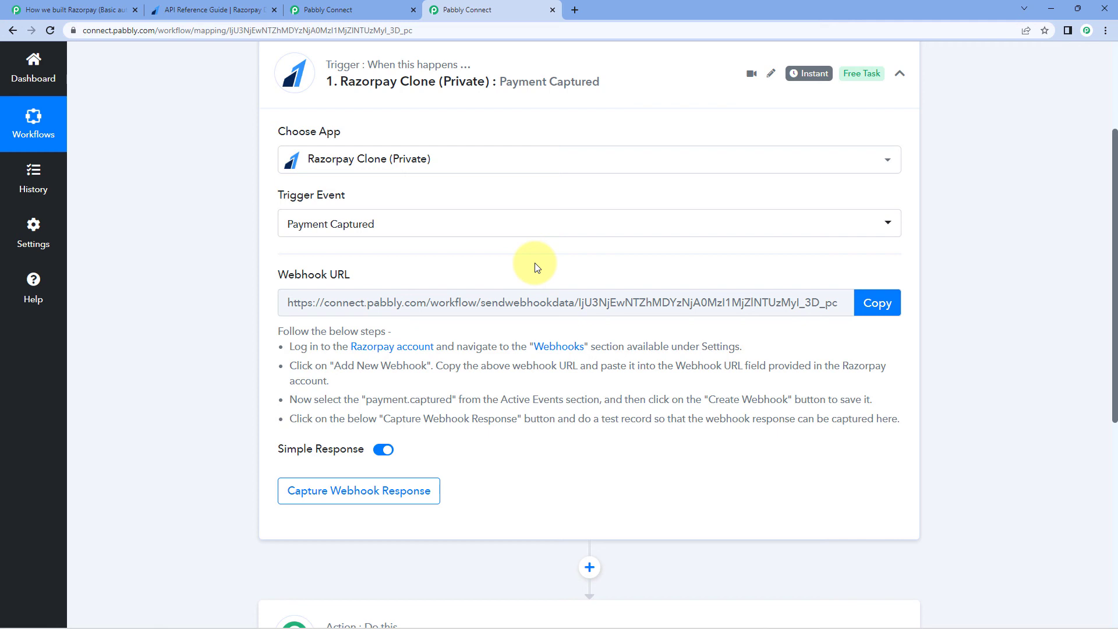
- Expand the workflow's action step, search for Razo and choose Razorpay Clone (Private) as the action app
scroll(535, 265, "down", 5)
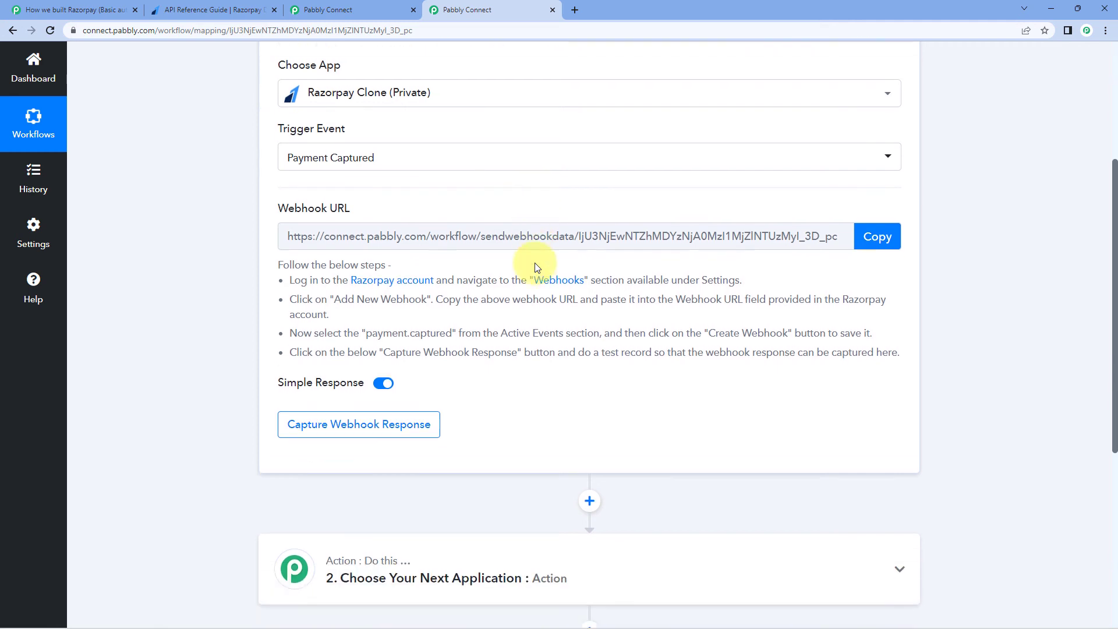
scroll(522, 279, "down", 1)
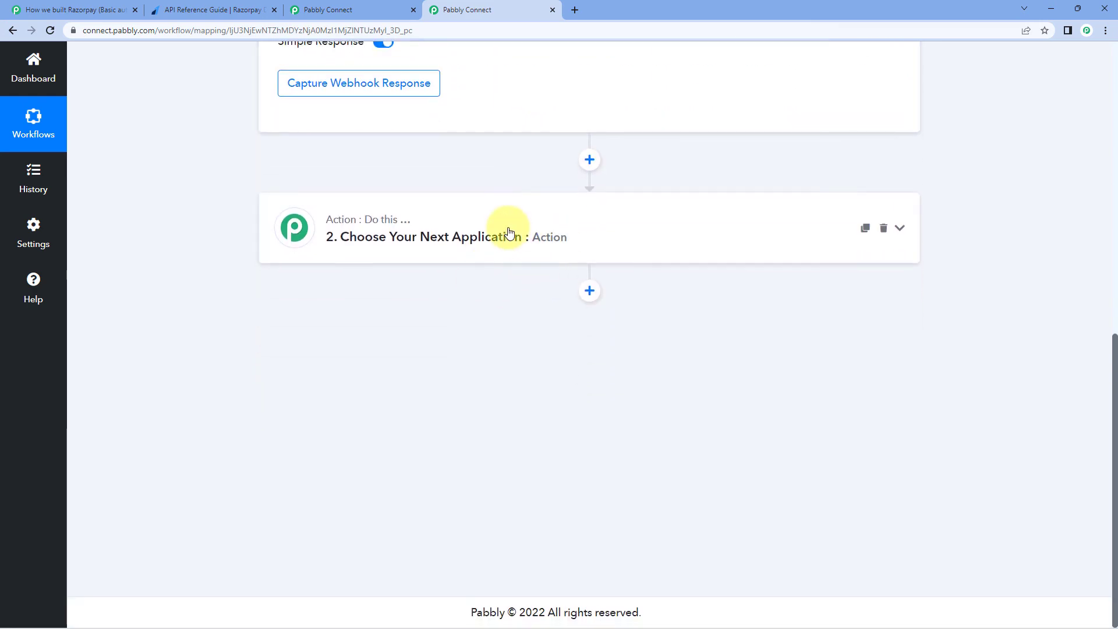
left_click(507, 231)
left_click(327, 310)
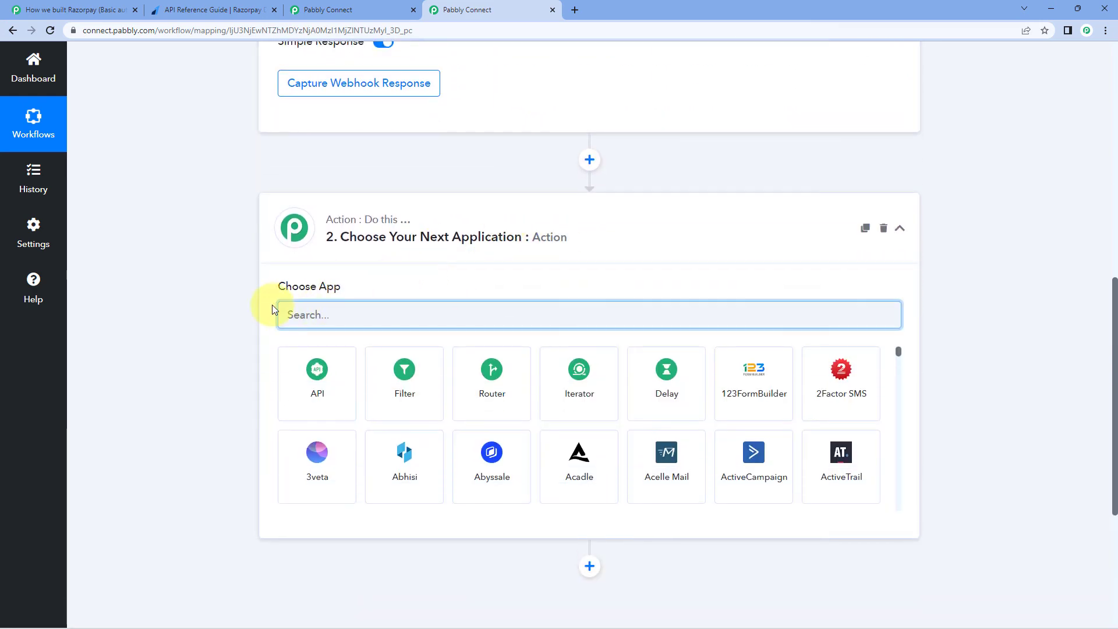
type("Razo")
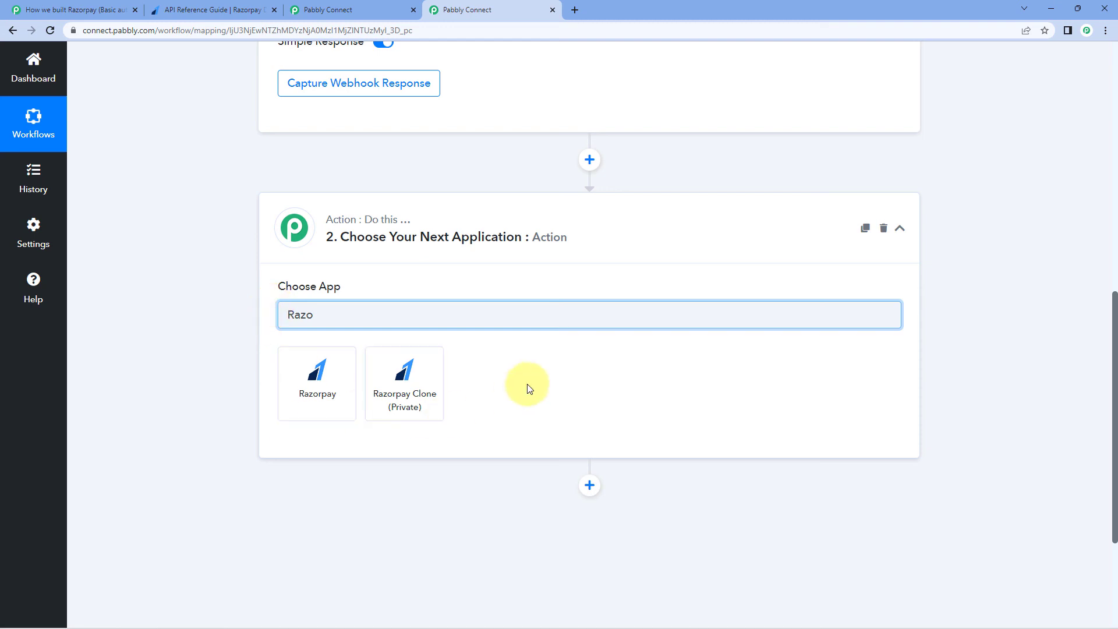
left_click(434, 367)
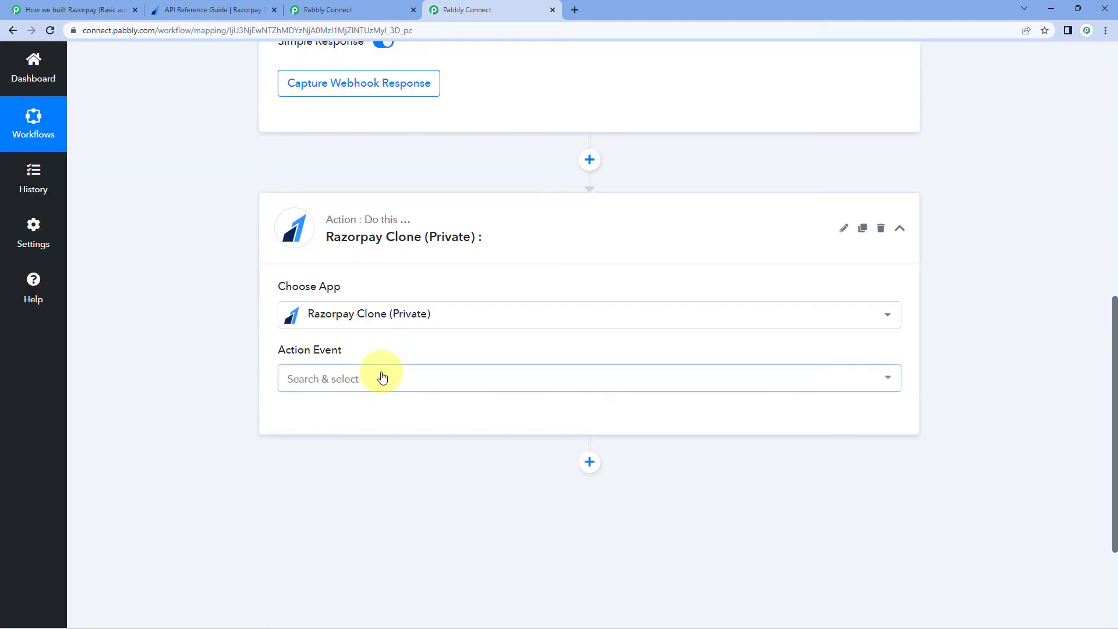
- Set the action event to Create Customer and open the form for adding a new Razorpay Clone connection
left_click(382, 376)
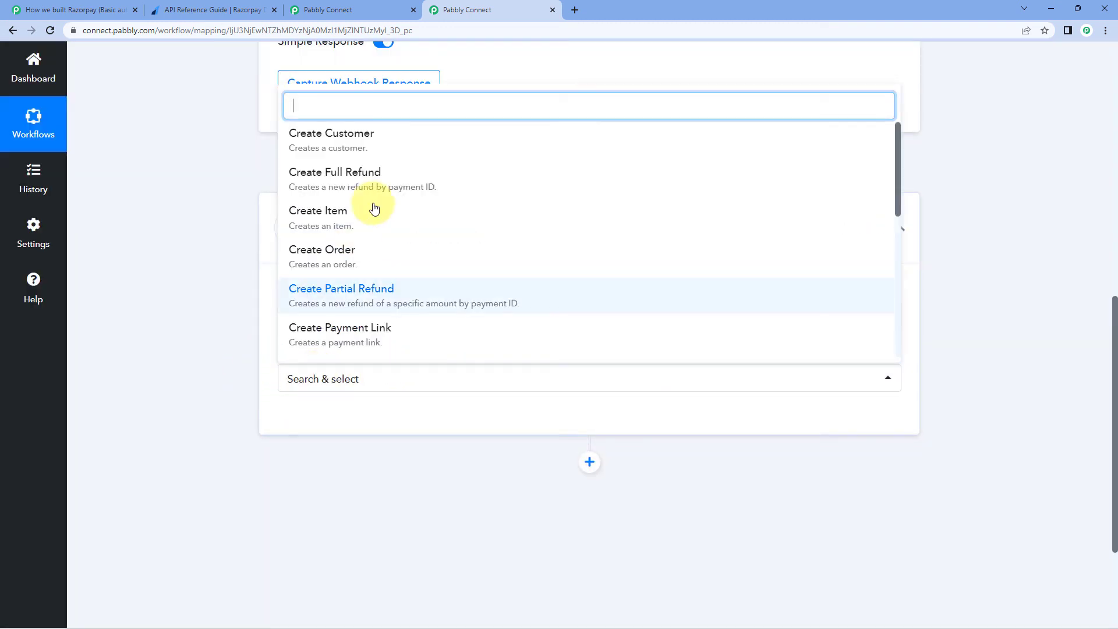
left_click(376, 140)
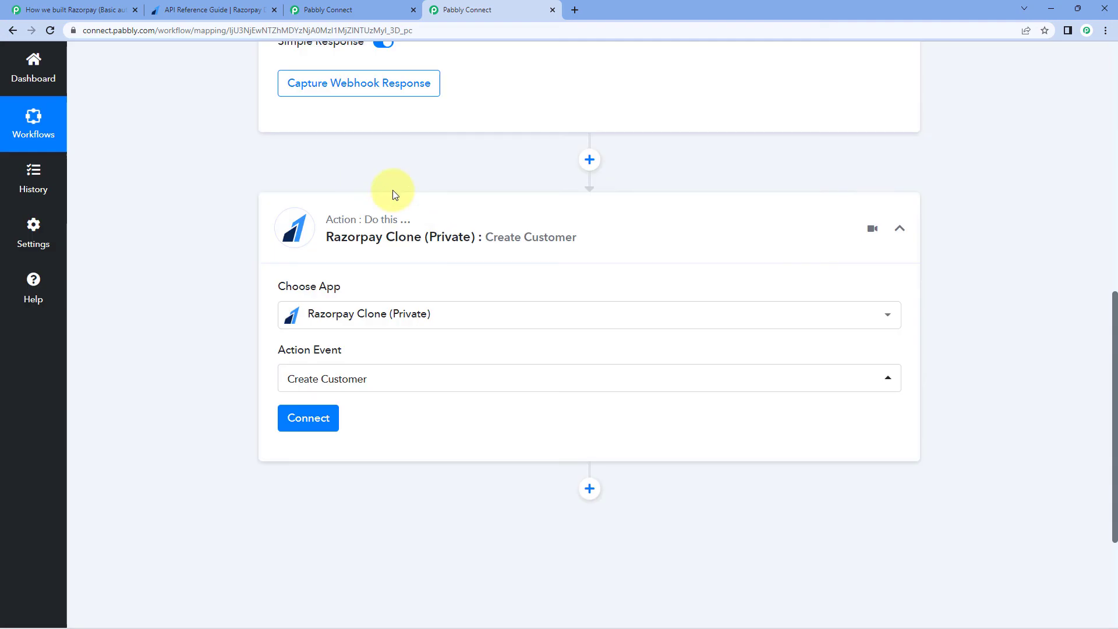
left_click(311, 419)
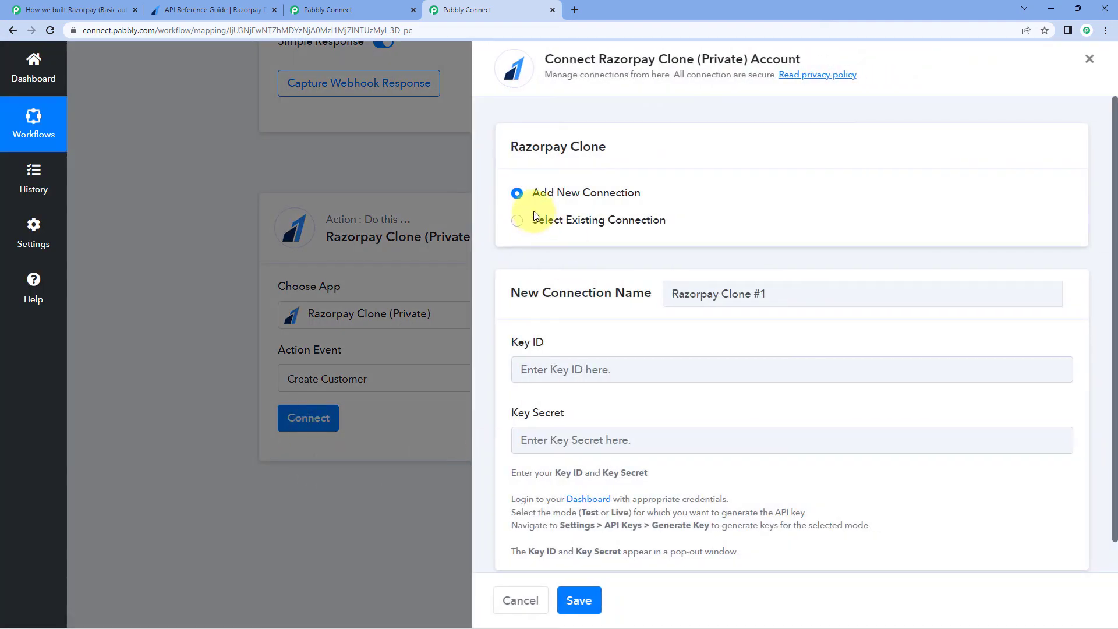
scroll(632, 270, "down", 1)
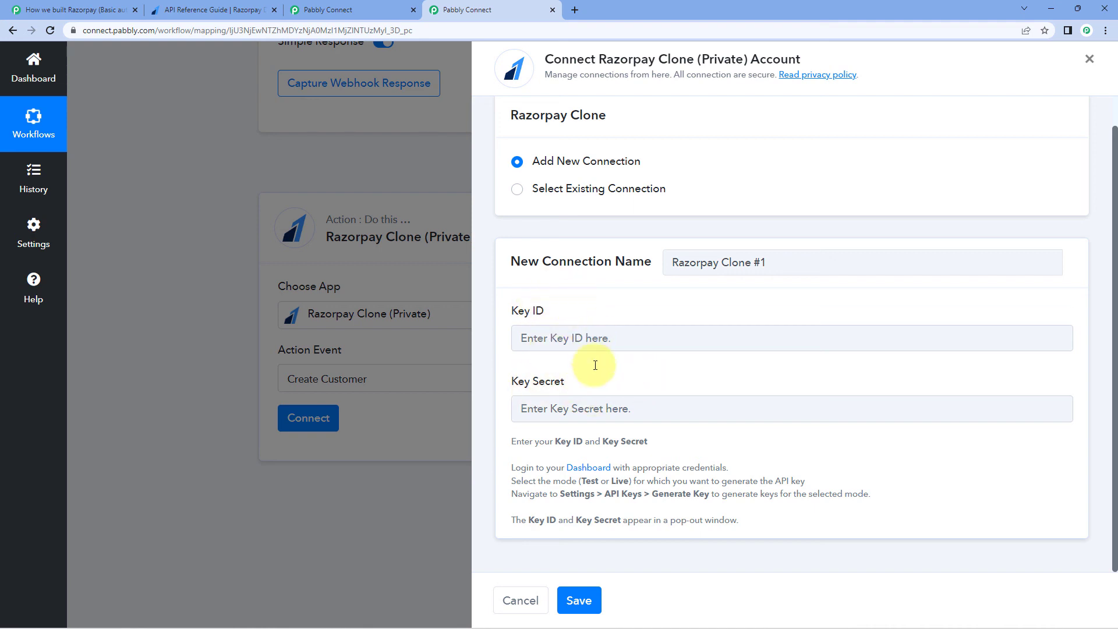
- Compare the Key ID and Key Secret labels in the app's Basic Auth settings with the workflow's connection form
left_click(377, 5)
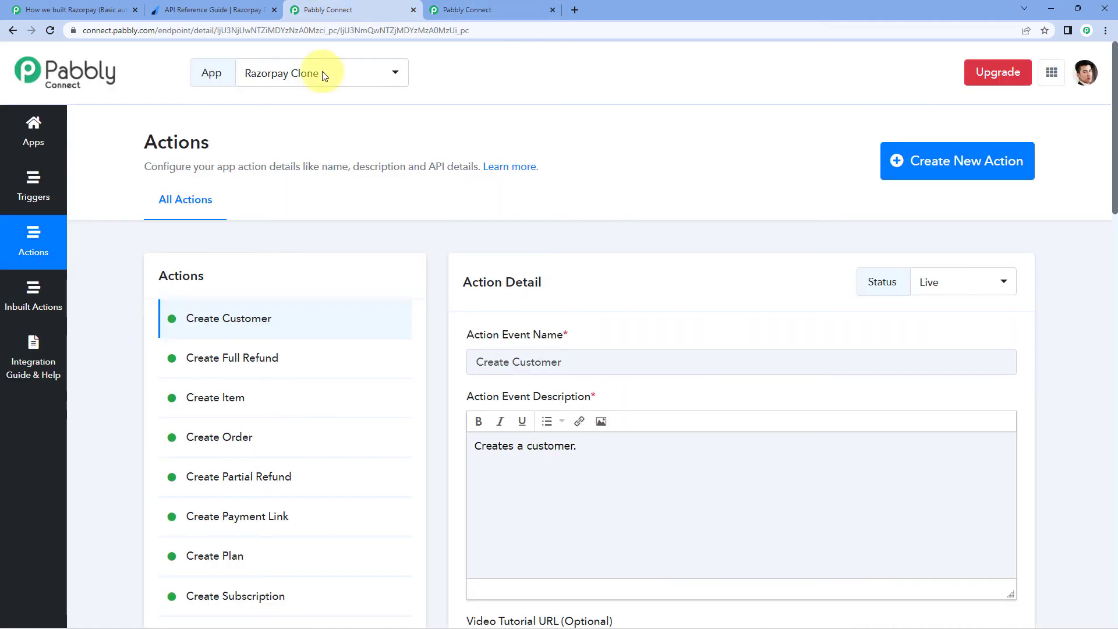
left_click(36, 125)
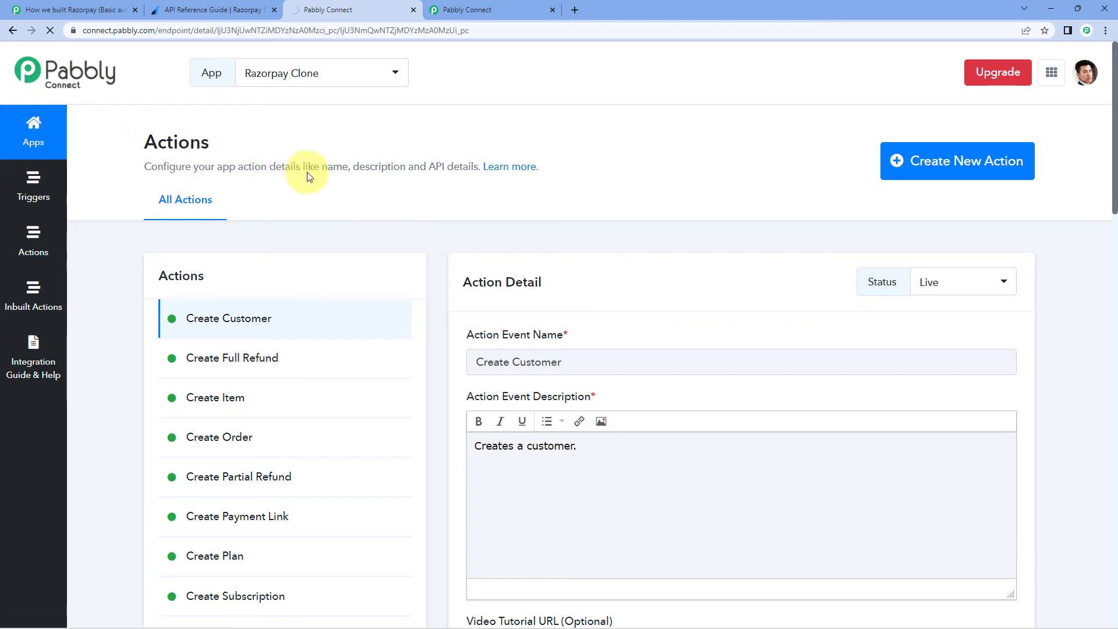
scroll(433, 223, "down", 6)
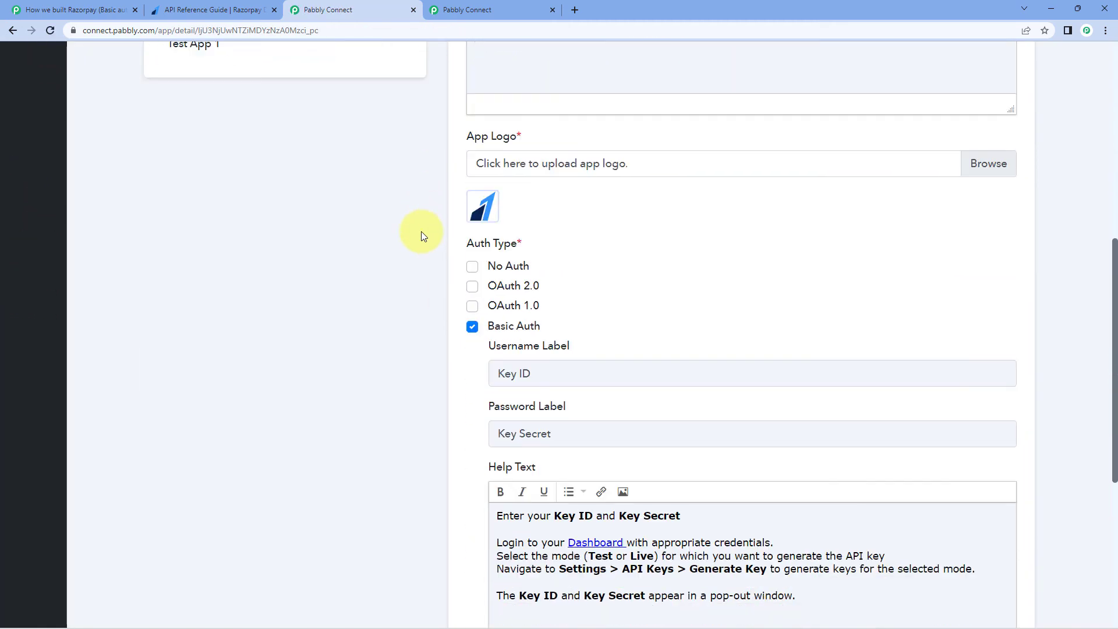
scroll(437, 224, "down", 2)
left_click_drag(549, 260, 574, 302)
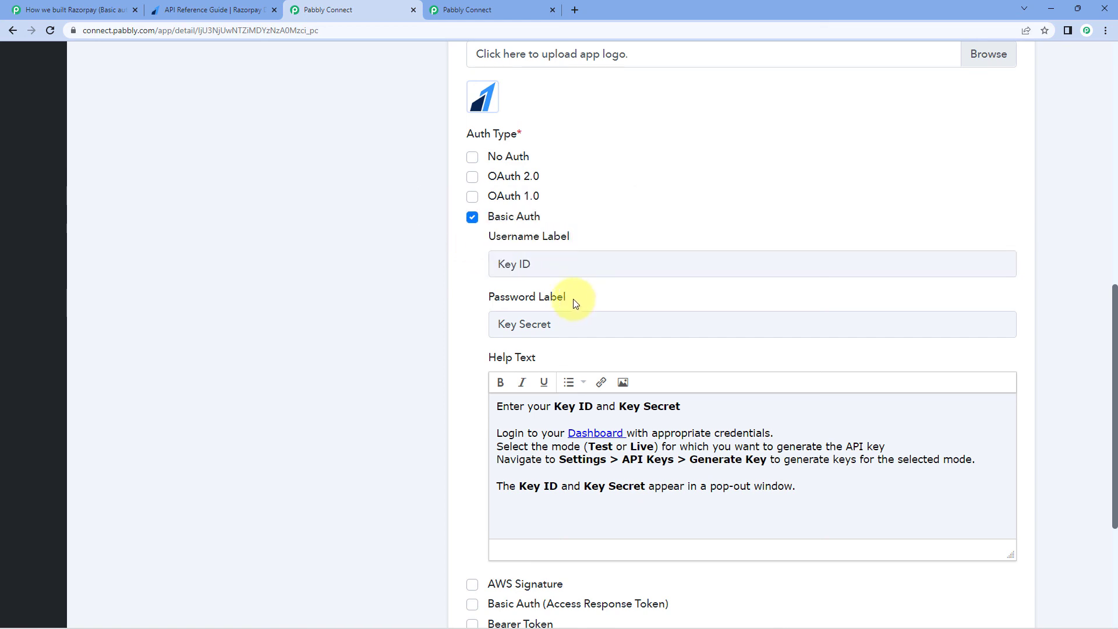
left_click_drag(536, 256, 497, 268)
left_click_drag(581, 320, 496, 324)
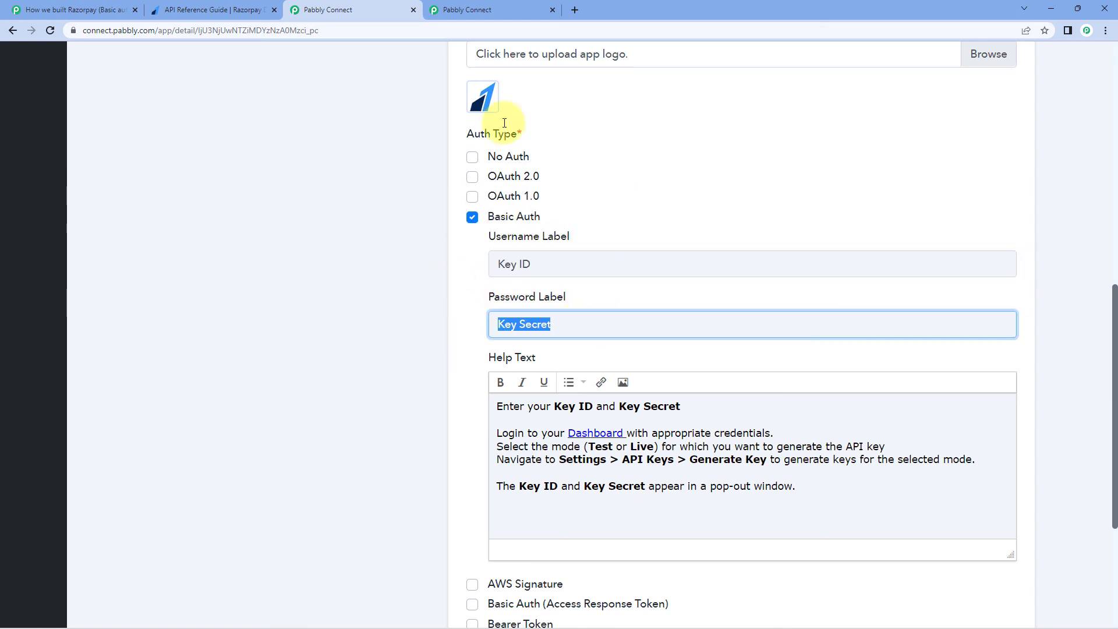
left_click(524, 6)
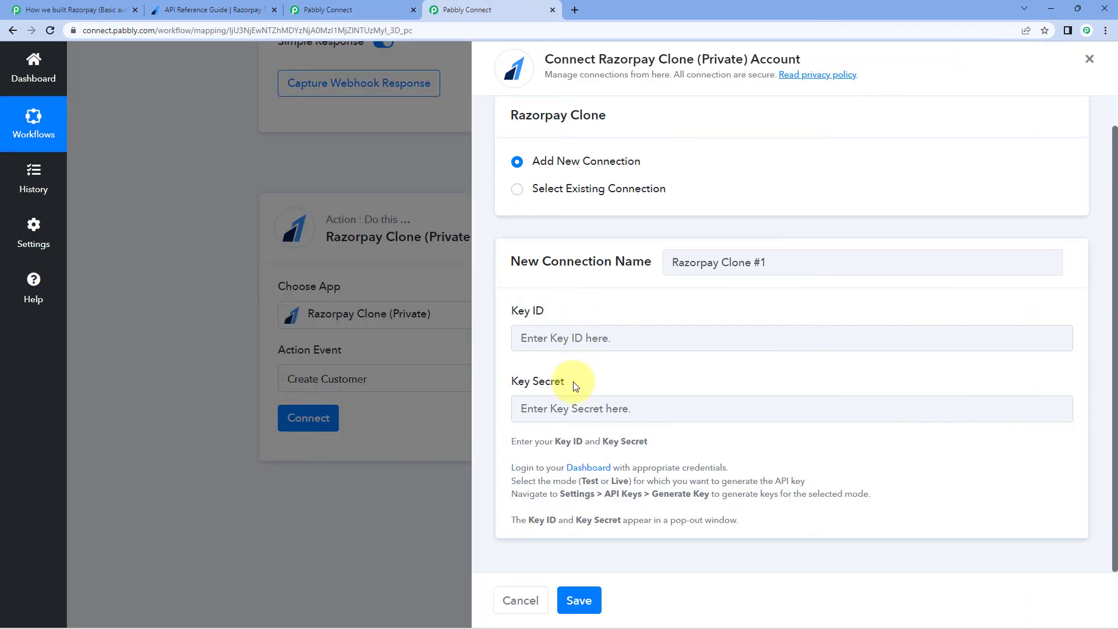
- Compare the Basic Auth help text in the app settings with the instructions in the workflow's connection form
left_click(372, 10)
scroll(401, 134, "down", 2)
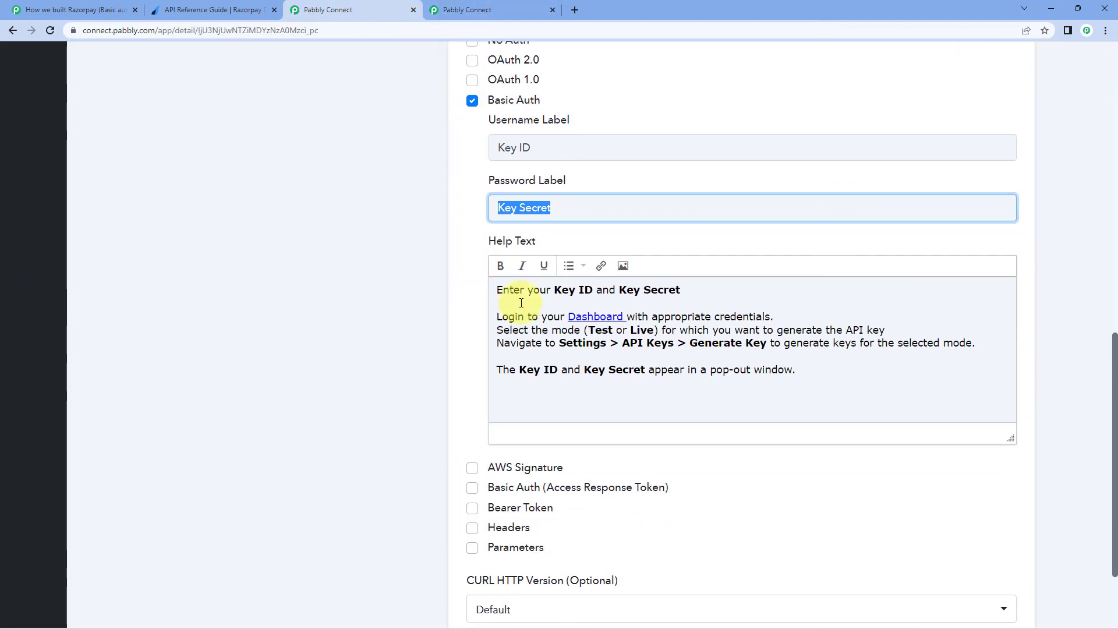
left_click_drag(494, 294, 794, 372)
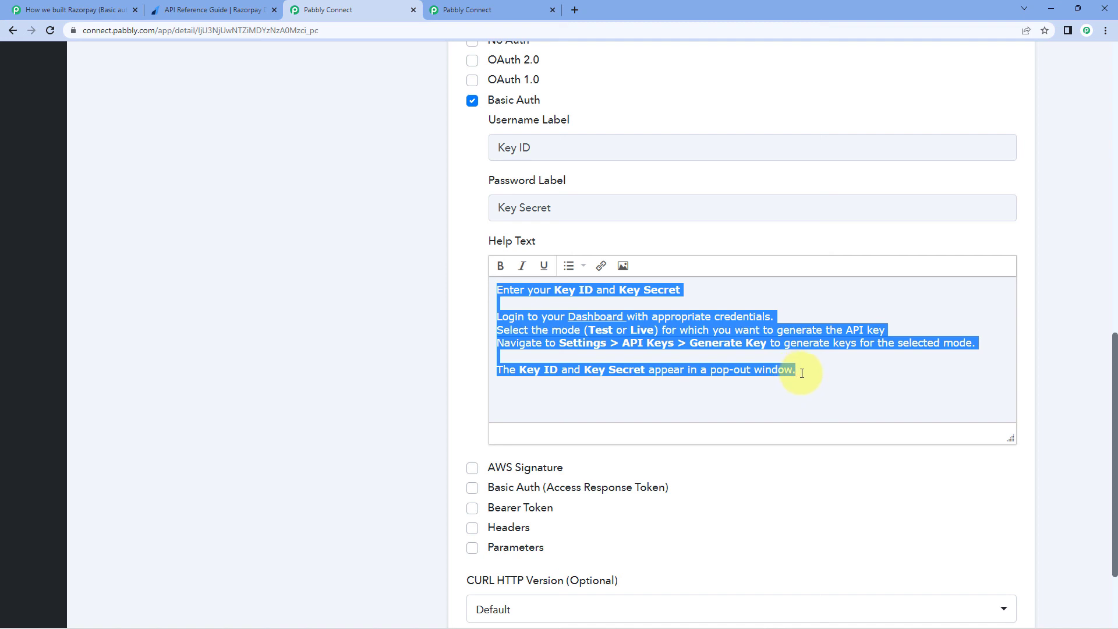
left_click(802, 374)
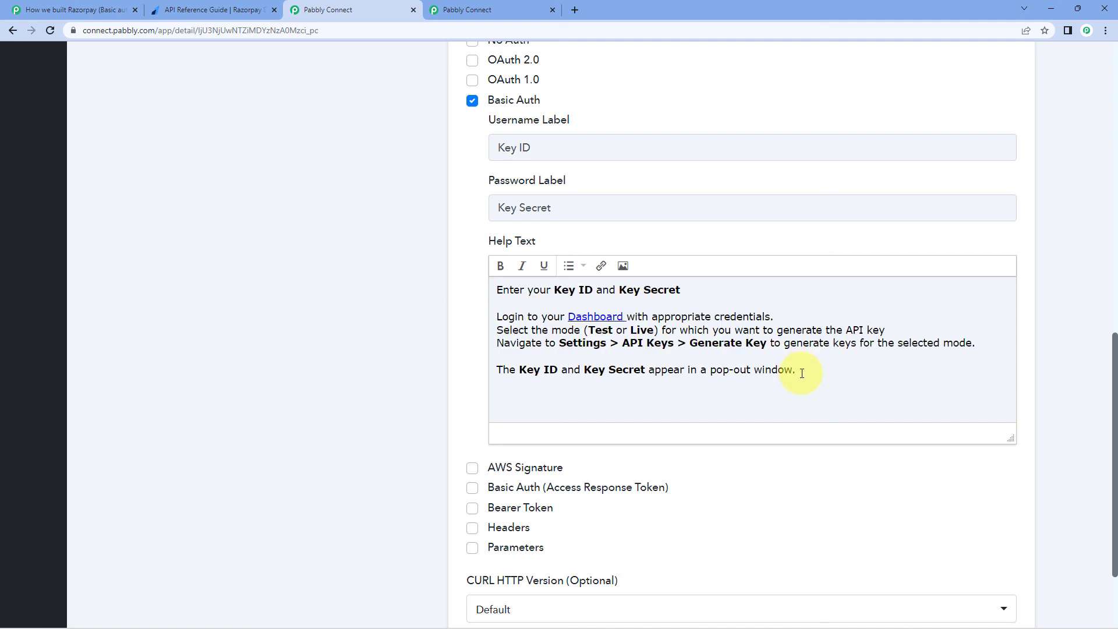
left_click(495, 10)
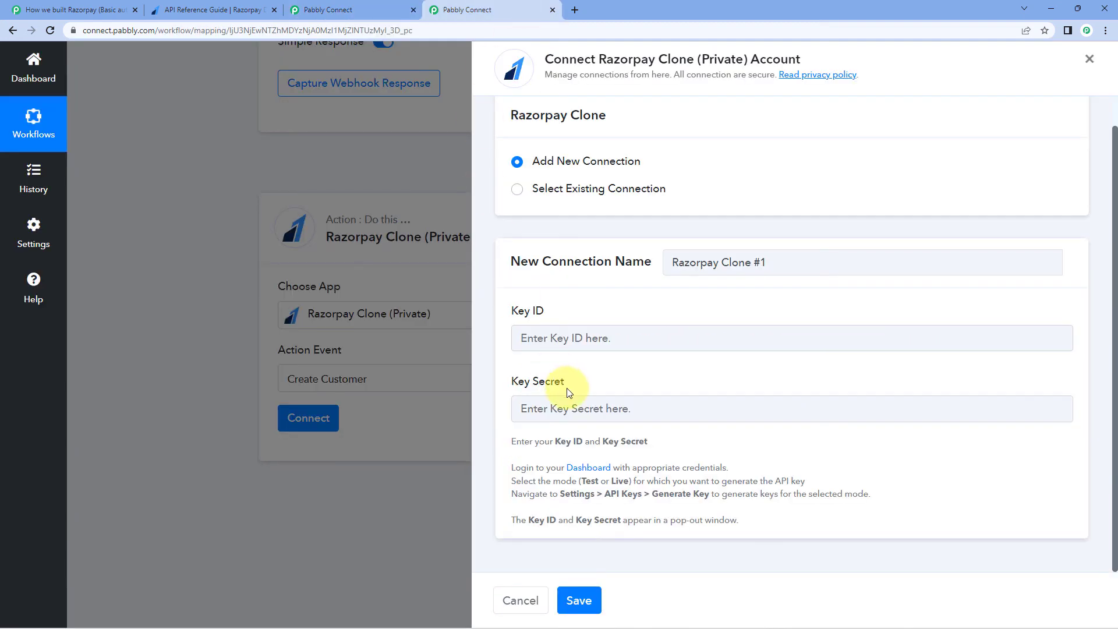
- Enter the Razorpay Key ID and Key Secret for the new Razorpay Clone #1 connection and save it
left_click_drag(512, 444, 740, 524)
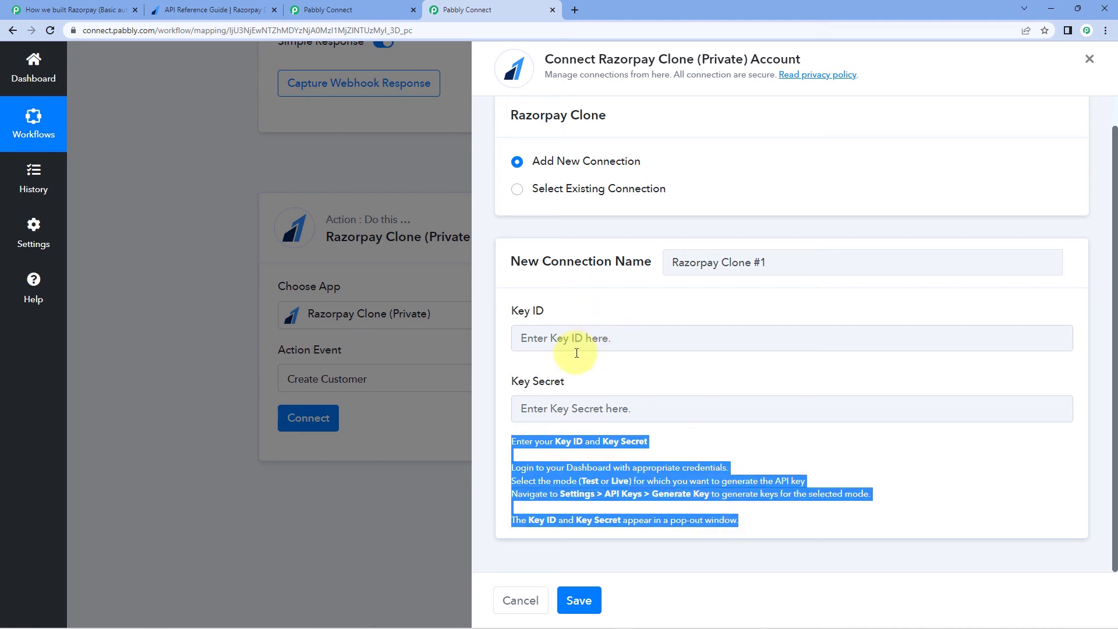
left_click(558, 298)
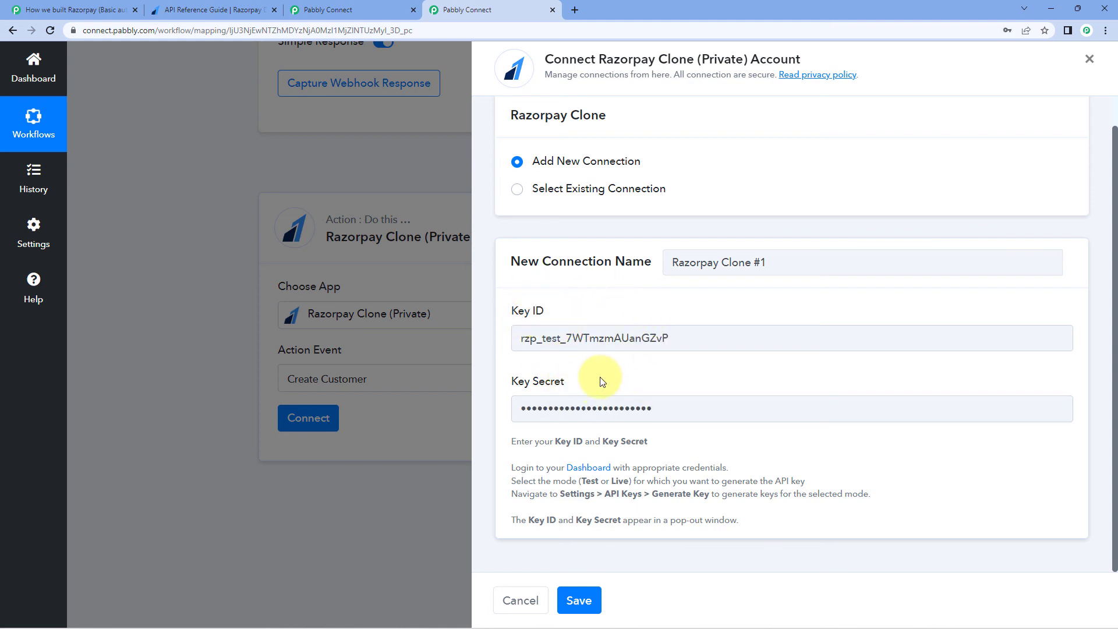
left_click(580, 600)
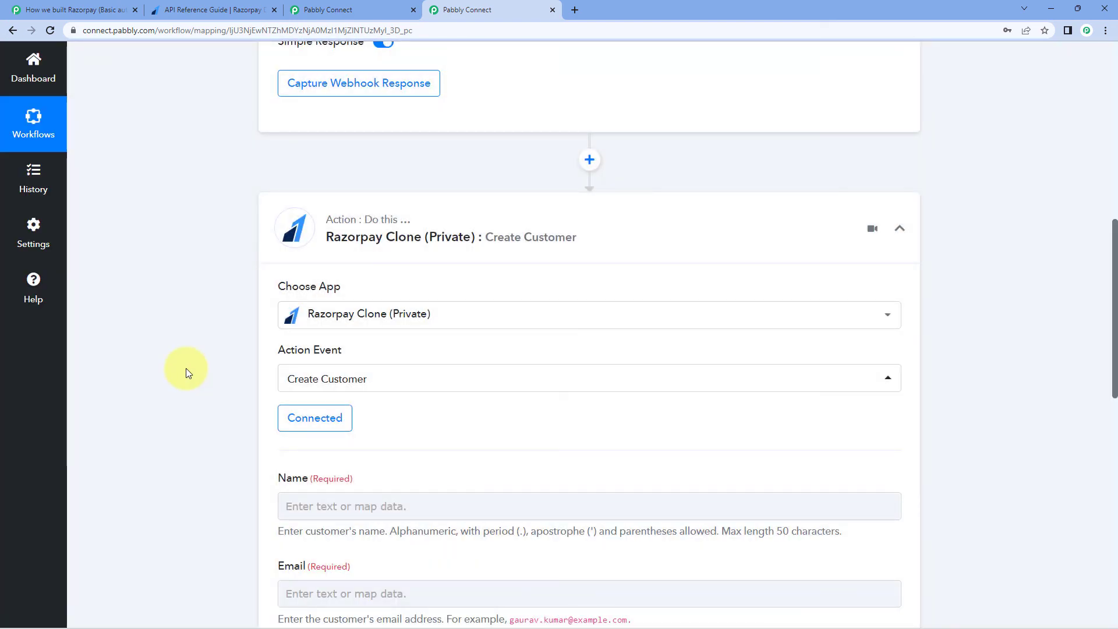
- Examine the Create Customer action's input fields: Name, Email, Contact, Fail on existing customer and Notes, including the Name field's data mapping
scroll(186, 368, "down", 4)
scroll(195, 278, "down", 3)
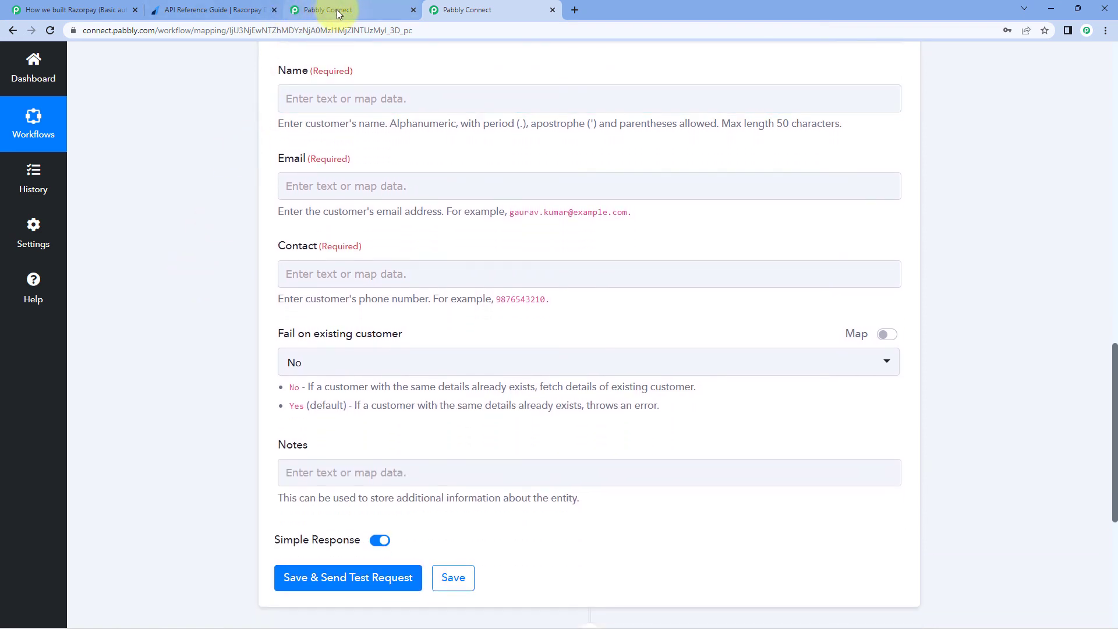
left_click_drag(278, 77, 295, 155)
double_click(291, 158)
left_click_drag(277, 247, 335, 251)
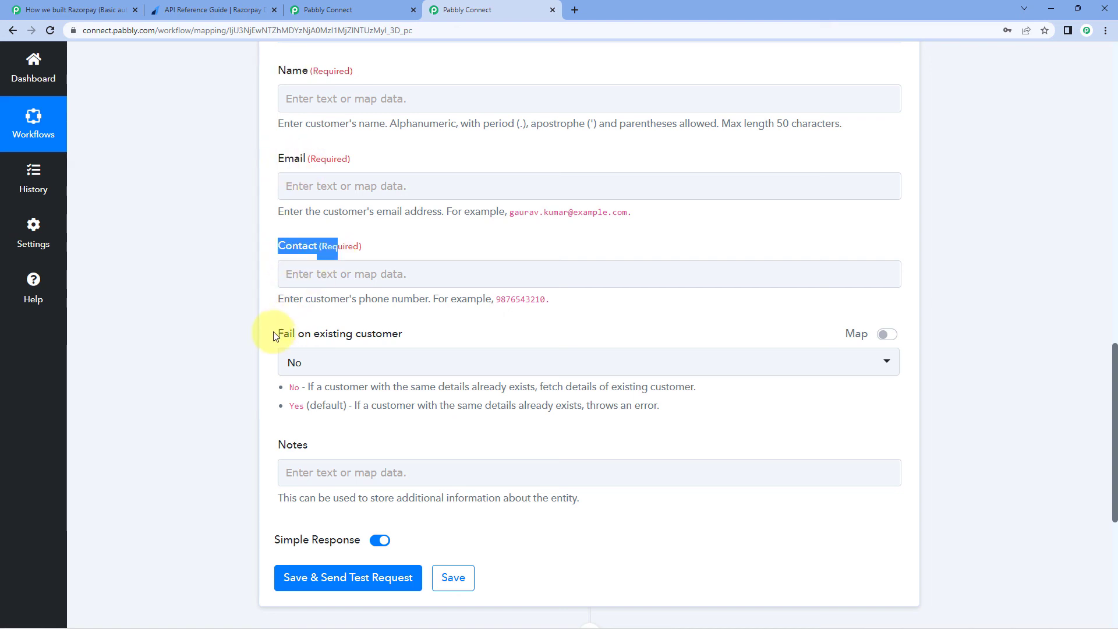
left_click_drag(275, 337, 403, 337)
left_click_drag(283, 442, 313, 447)
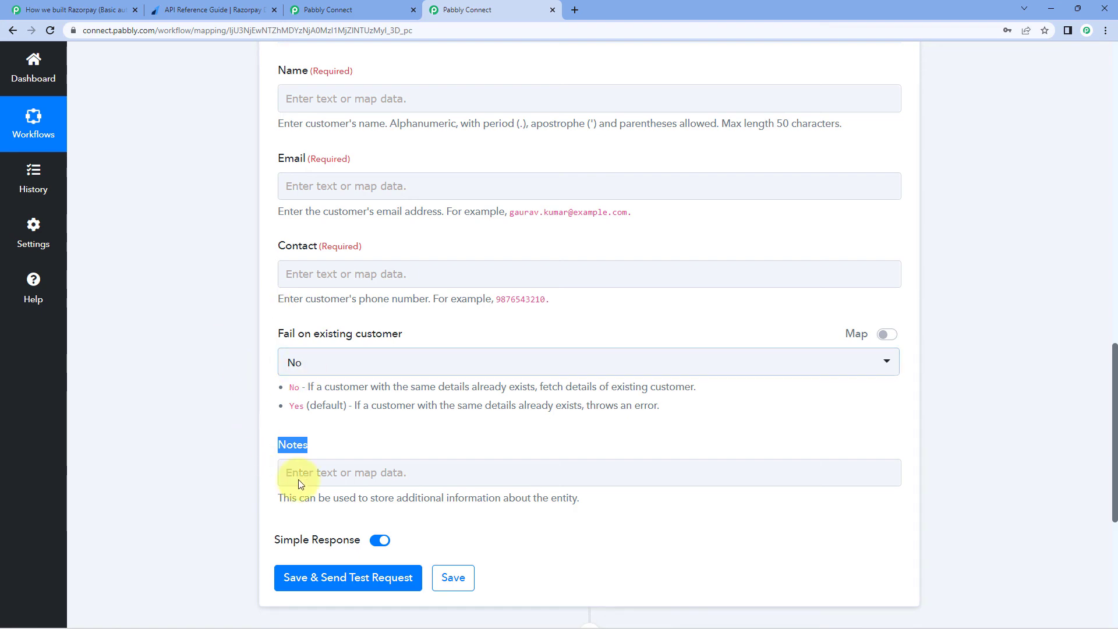
left_click(306, 99)
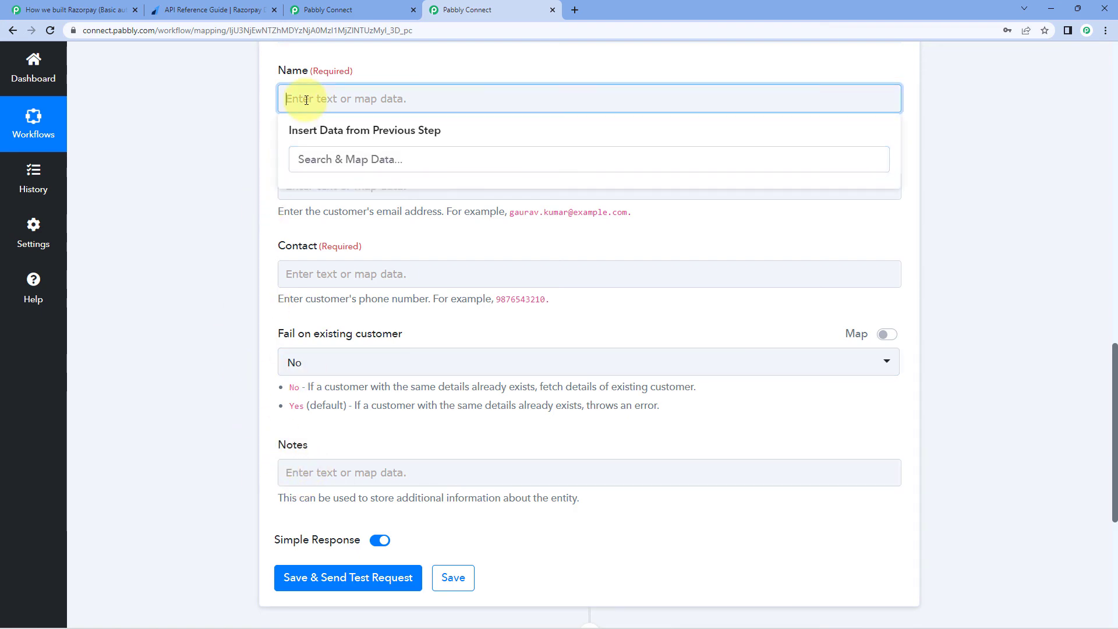
left_click(248, 122)
- Collapse the workflow's expanded Razorpay Clone steps, starting with the Create Customer action
scroll(248, 190, "up", 3)
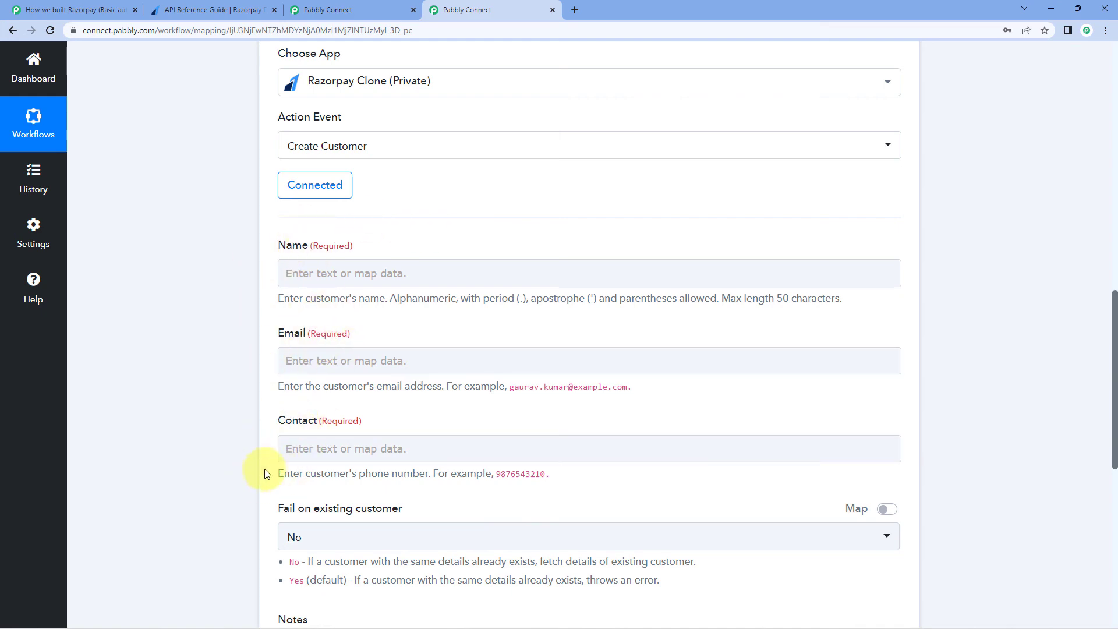
scroll(606, 209, "up", 3)
left_click(610, 199)
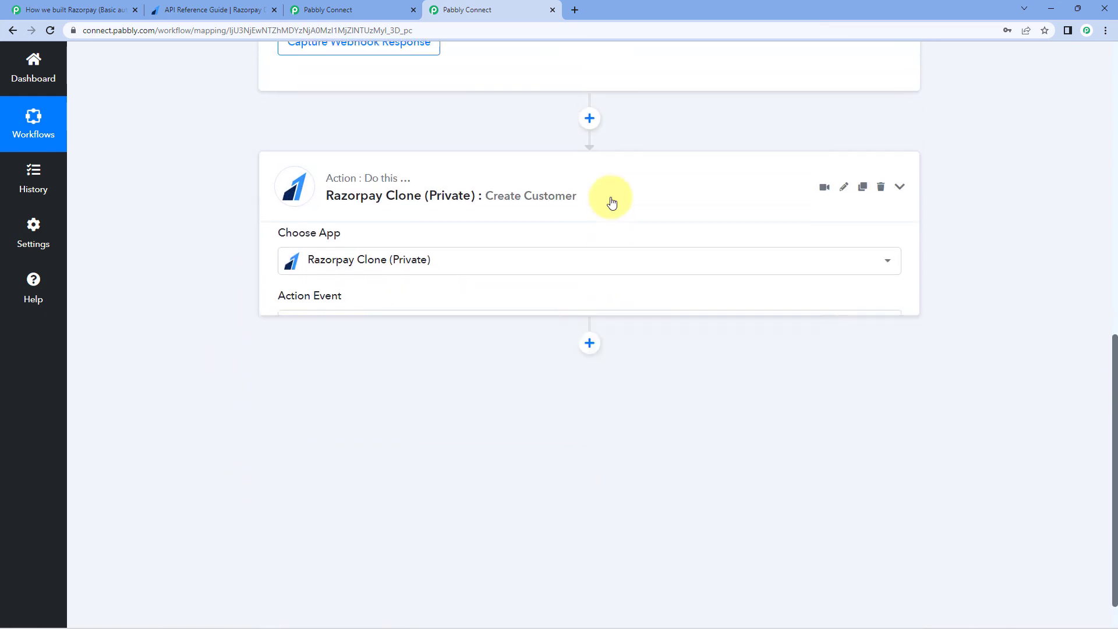
scroll(600, 203, "up", 10)
scroll(595, 204, "up", 2)
left_click(574, 250)
- Review the Razorpay Clone app's sharing settings and permissions in its configuration, and return to the app details
left_click(338, 11)
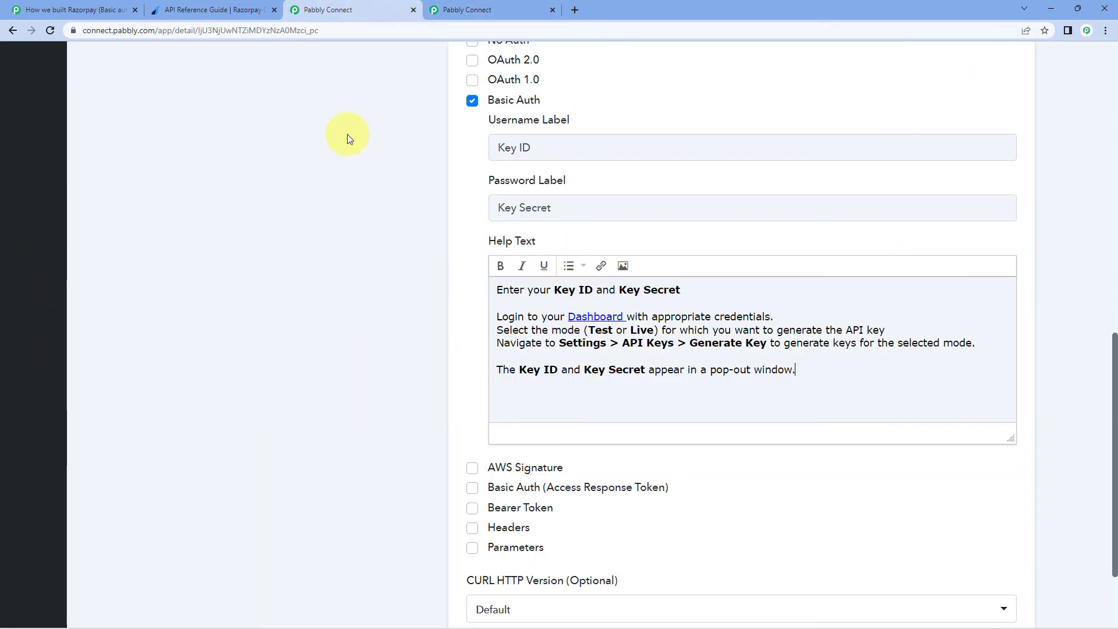
scroll(402, 303, "up", 7)
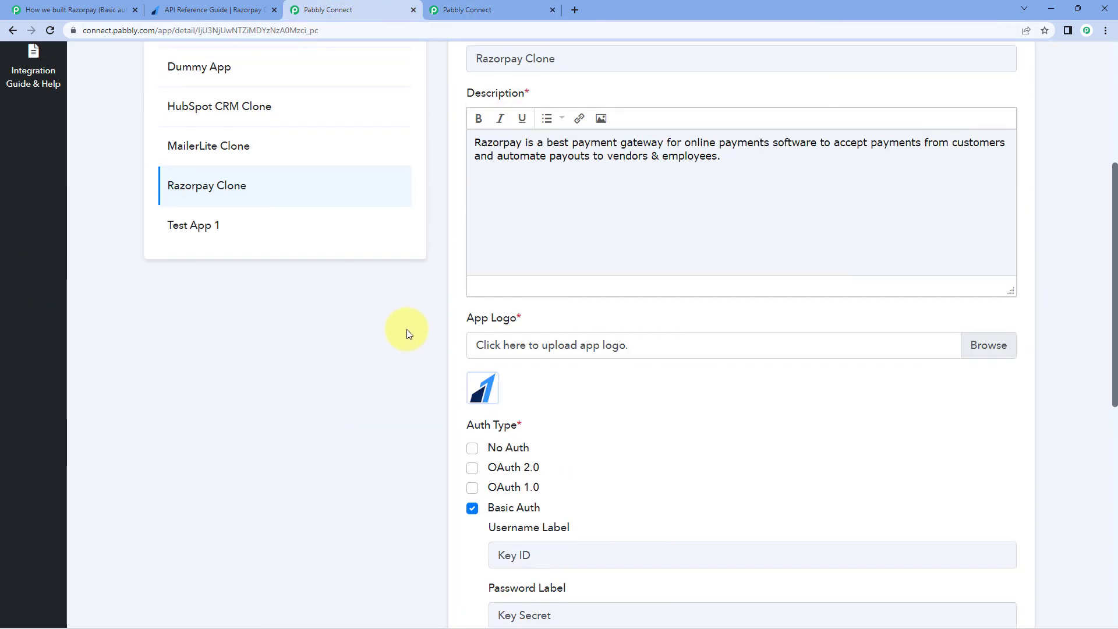
scroll(407, 329, "up", 2)
scroll(431, 352, "up", 3)
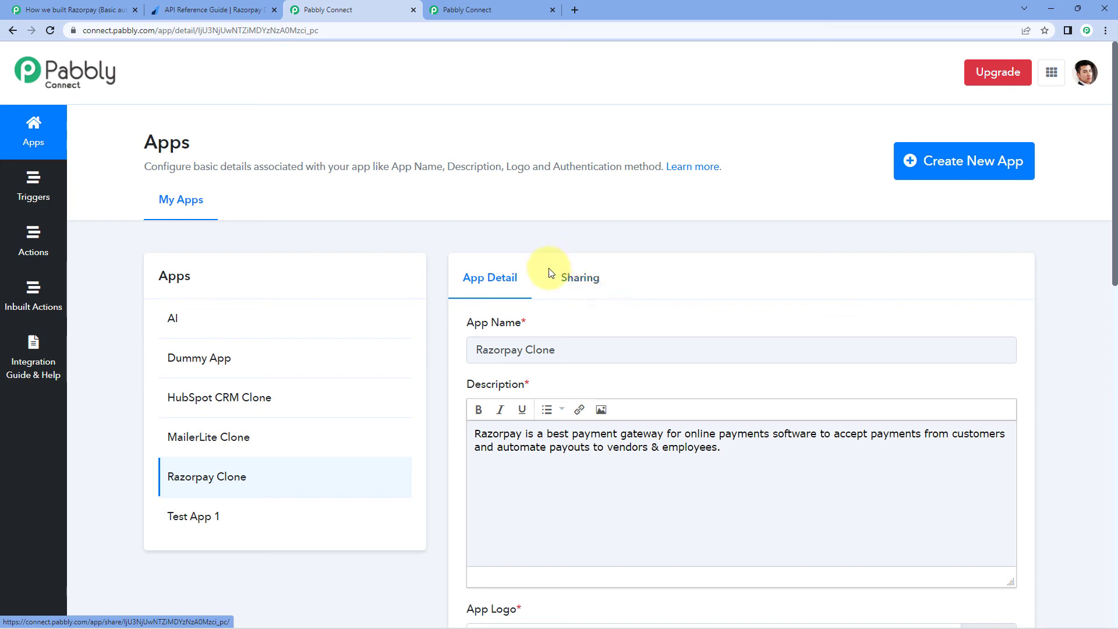
left_click(590, 296)
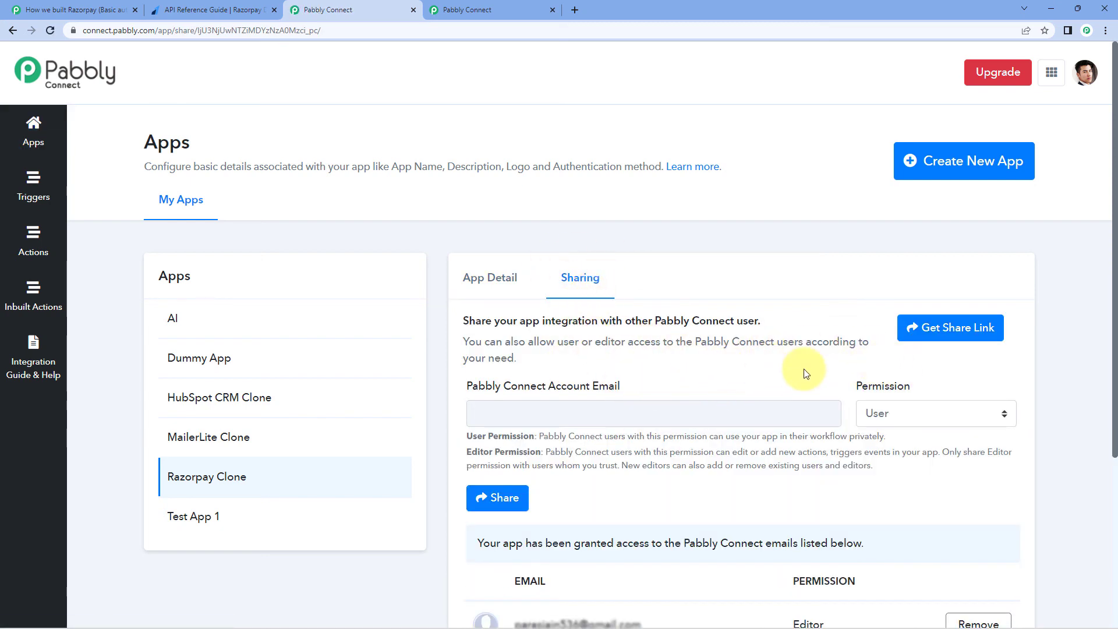
left_click(506, 282)
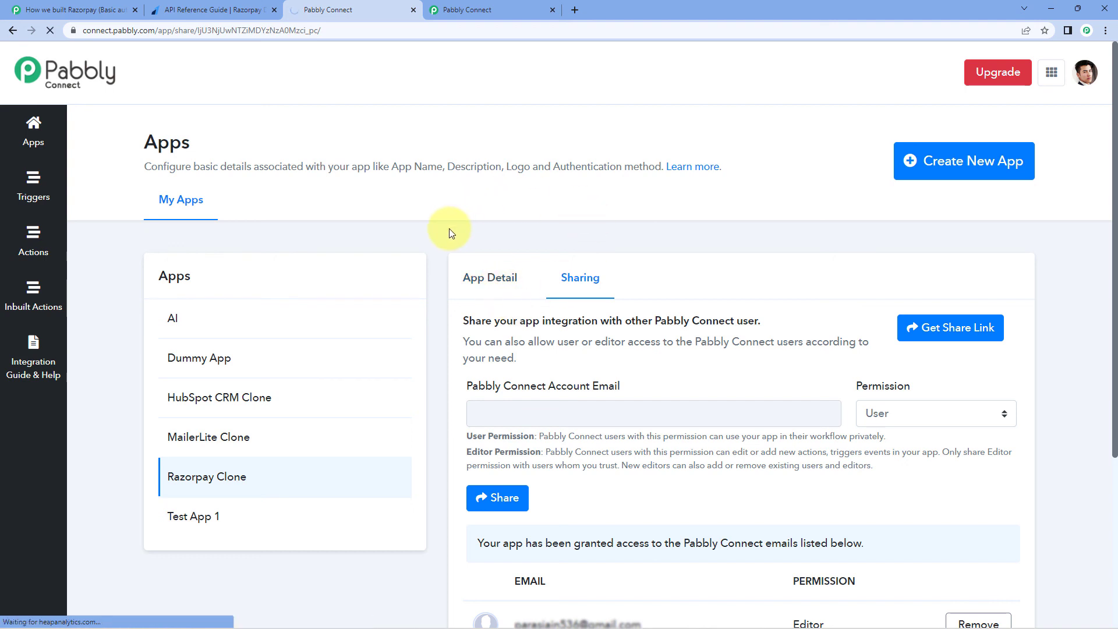